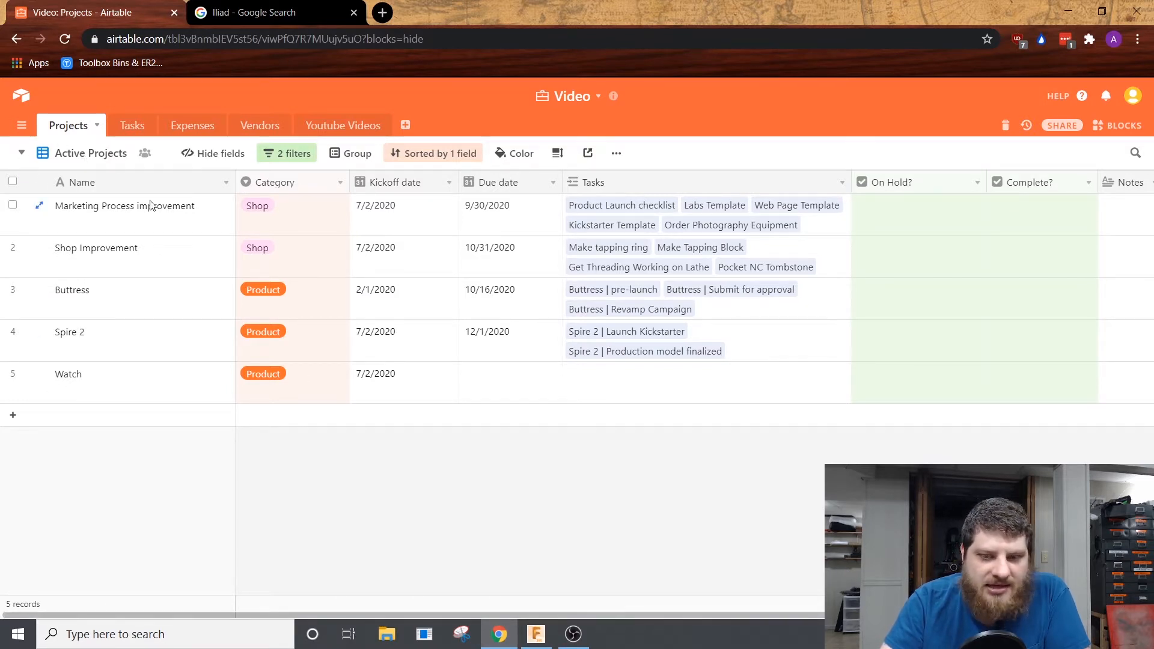
# Step: Inspect the On Hold? field and the available Category options for the Marketing Process improvement project
pyautogui.click(915, 216)
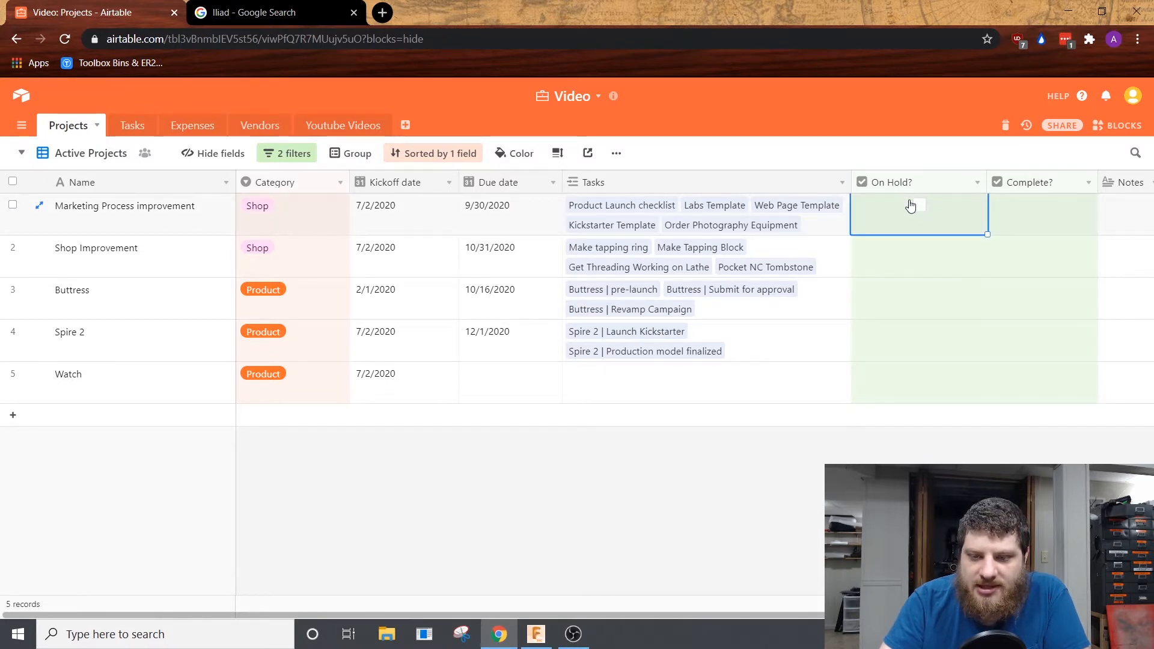
pyautogui.click(705, 550)
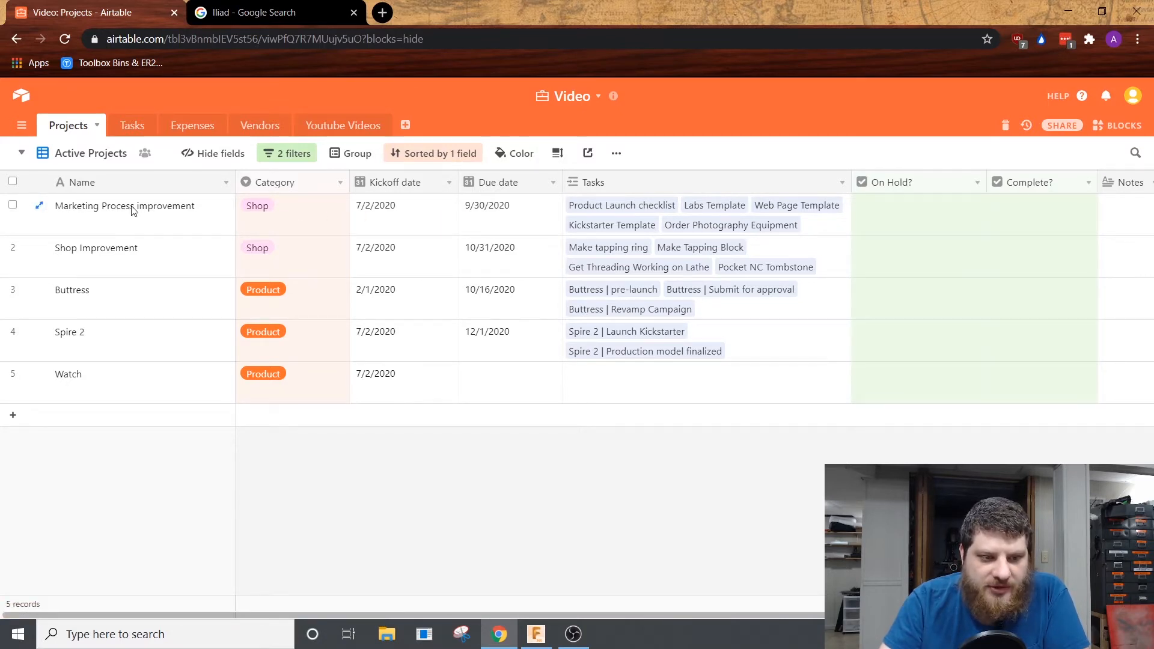
pyautogui.click(326, 221)
pyautogui.click(323, 220)
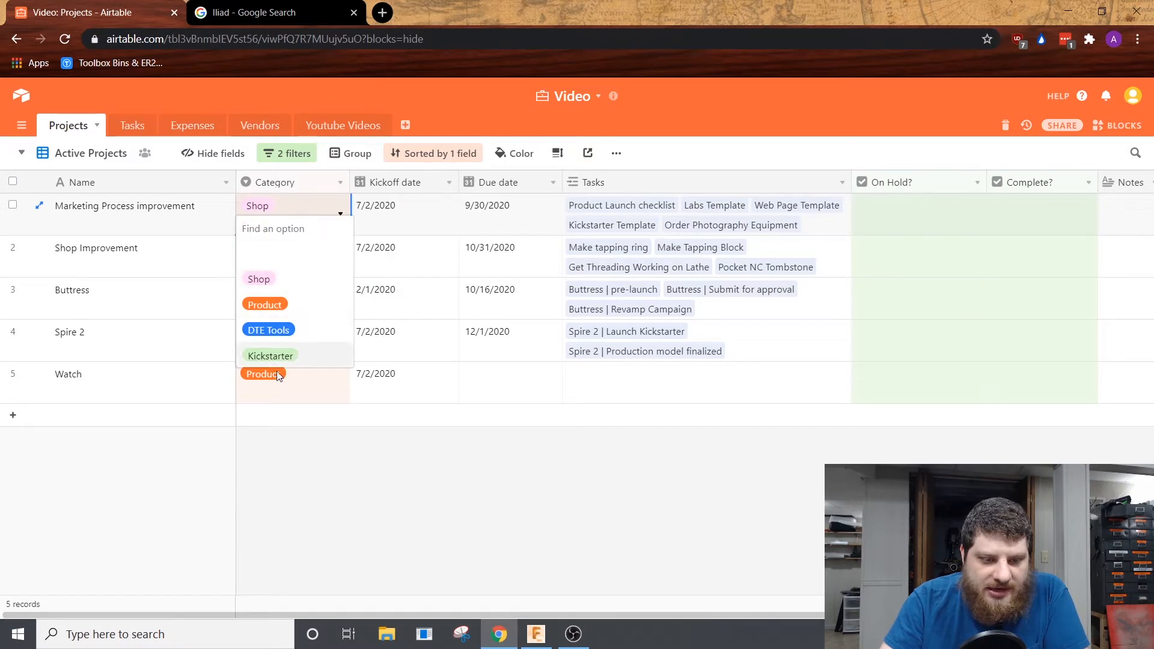
pyautogui.click(424, 481)
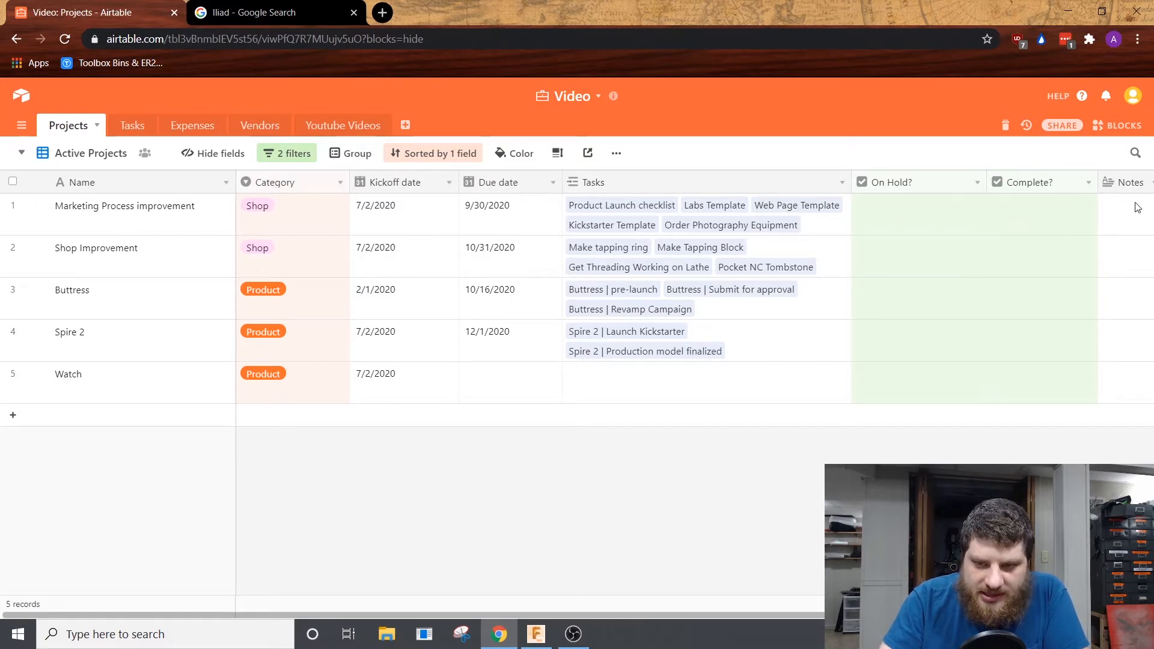
# Step: Check the Complete view of the Projects table, return to Active Projects, and open the On Hold view
pyautogui.click(43, 155)
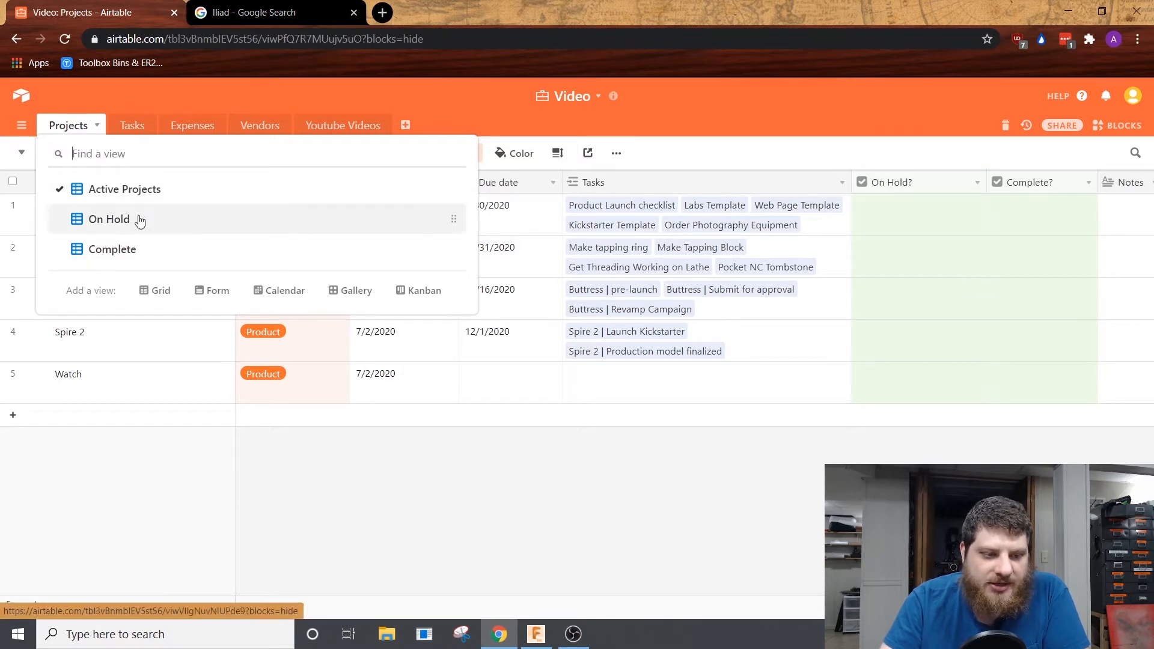
pyautogui.click(149, 261)
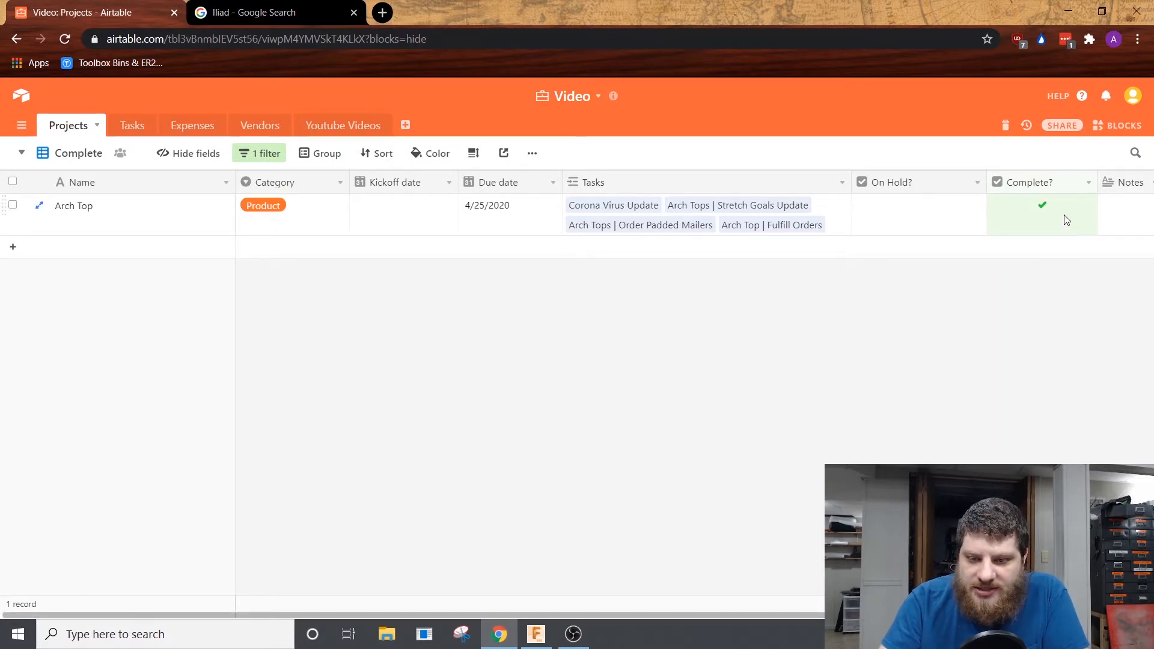
pyautogui.click(71, 154)
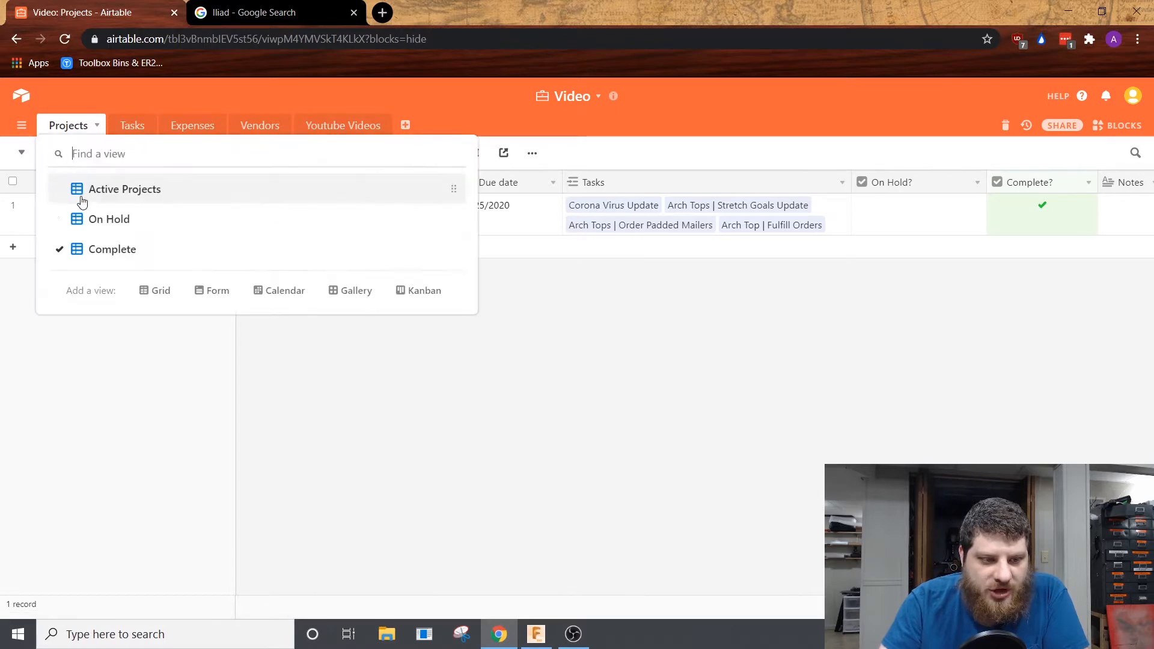
pyautogui.click(146, 195)
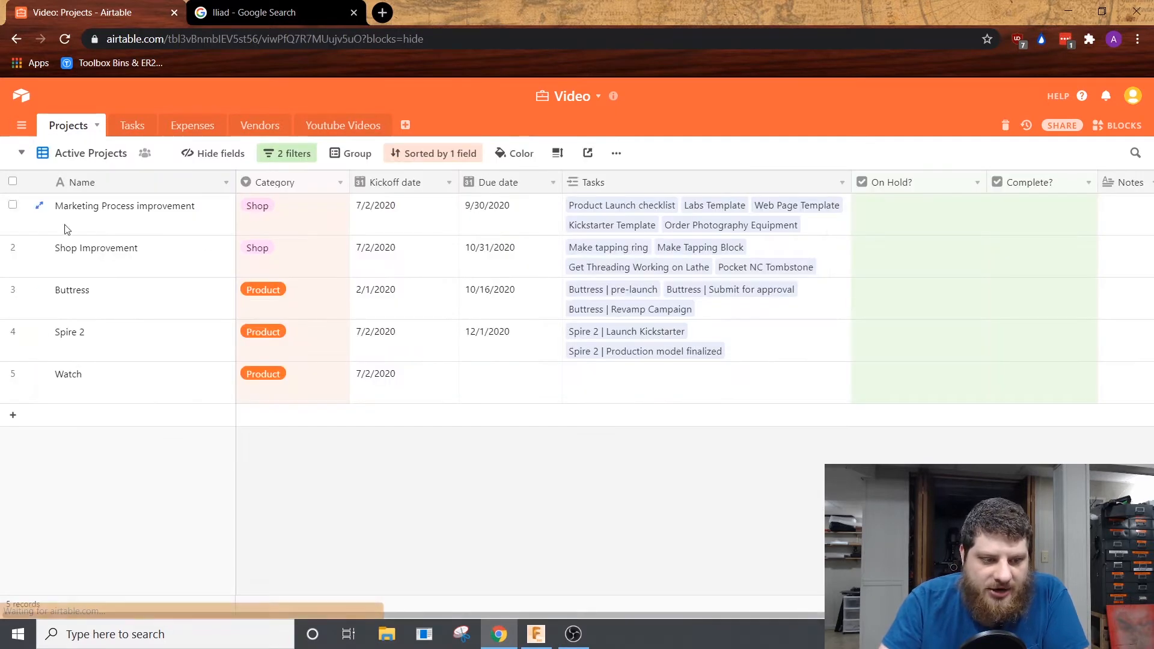
pyautogui.click(92, 154)
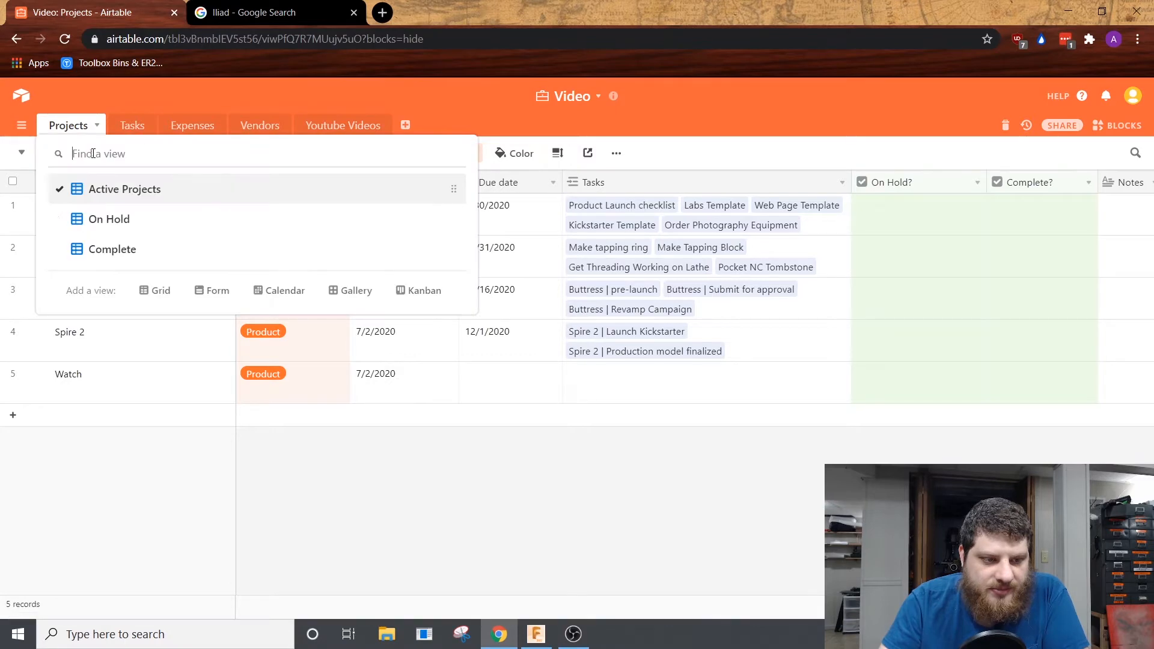
pyautogui.click(108, 222)
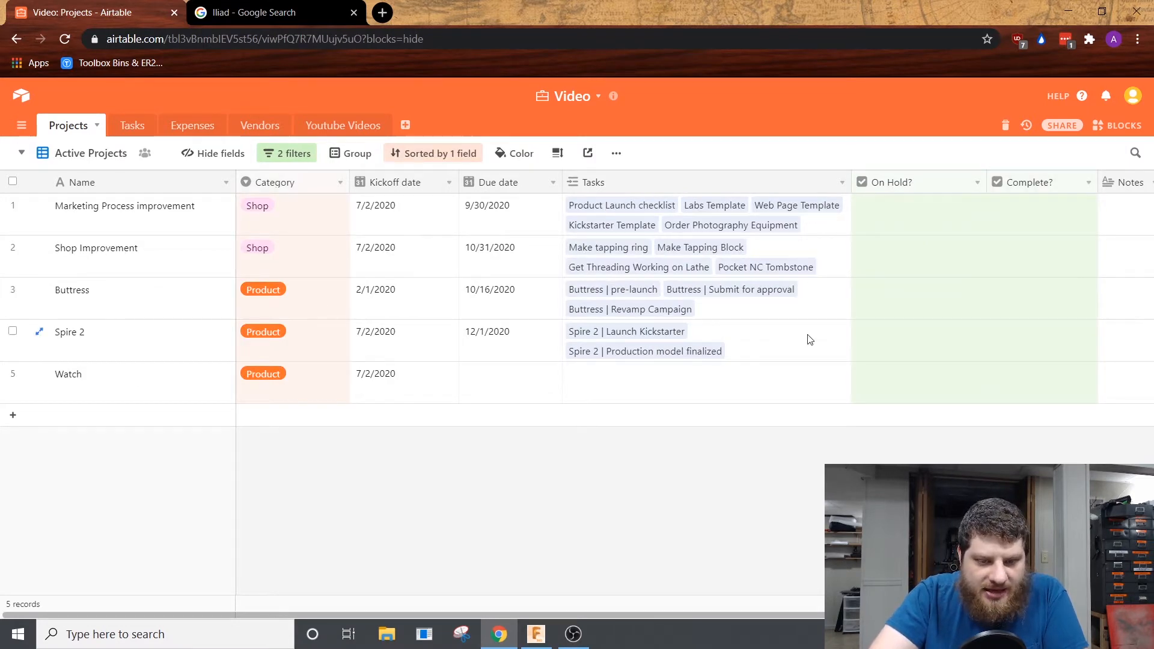
# Step: Expand the Buttress group in the Tasks table and review its tasks' energy, time requirement, assignee and due date
pyautogui.click(136, 129)
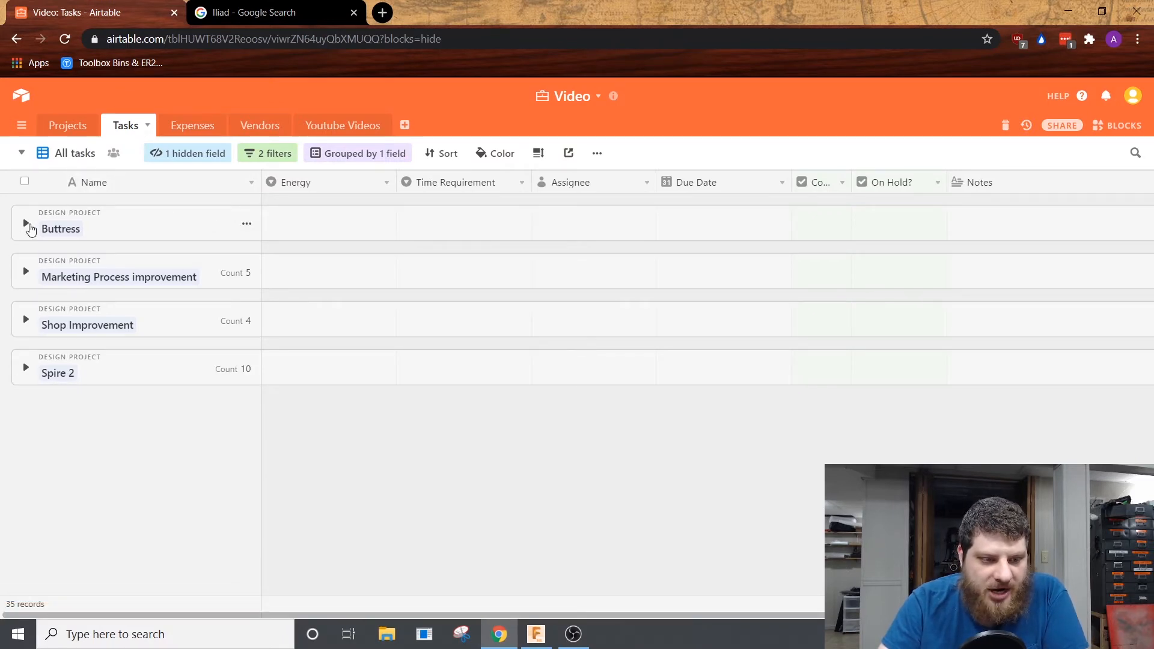
pyautogui.click(26, 226)
pyautogui.scroll(-10, 230, 478)
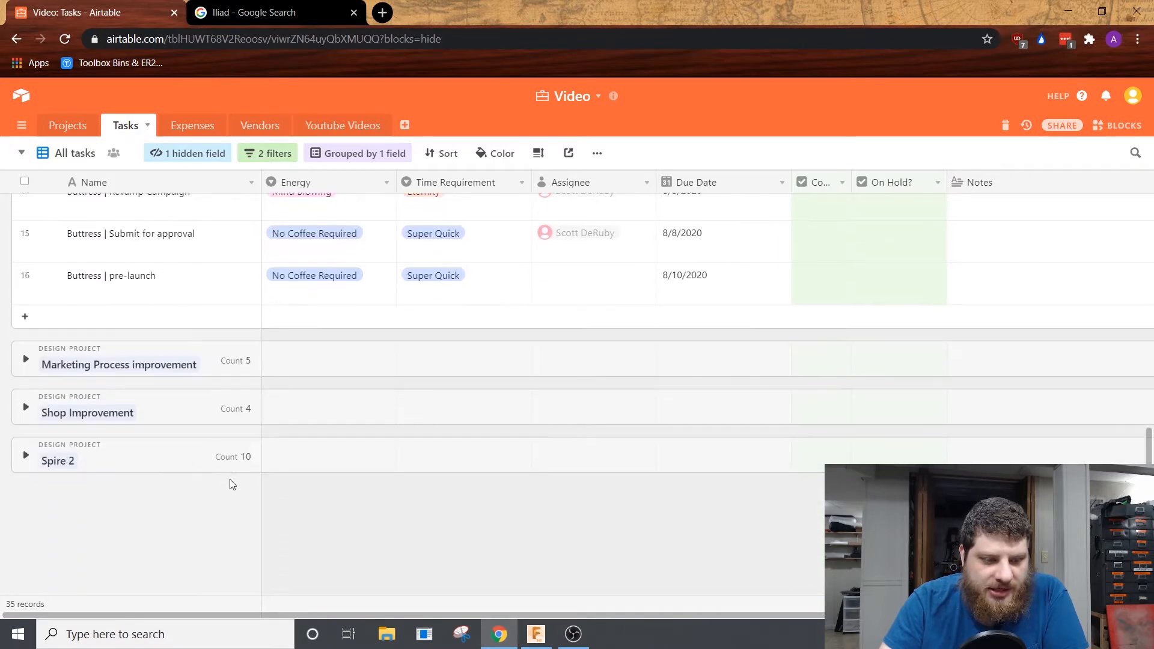
pyautogui.scroll(4, 150, 453)
pyautogui.scroll(4, 150, 453)
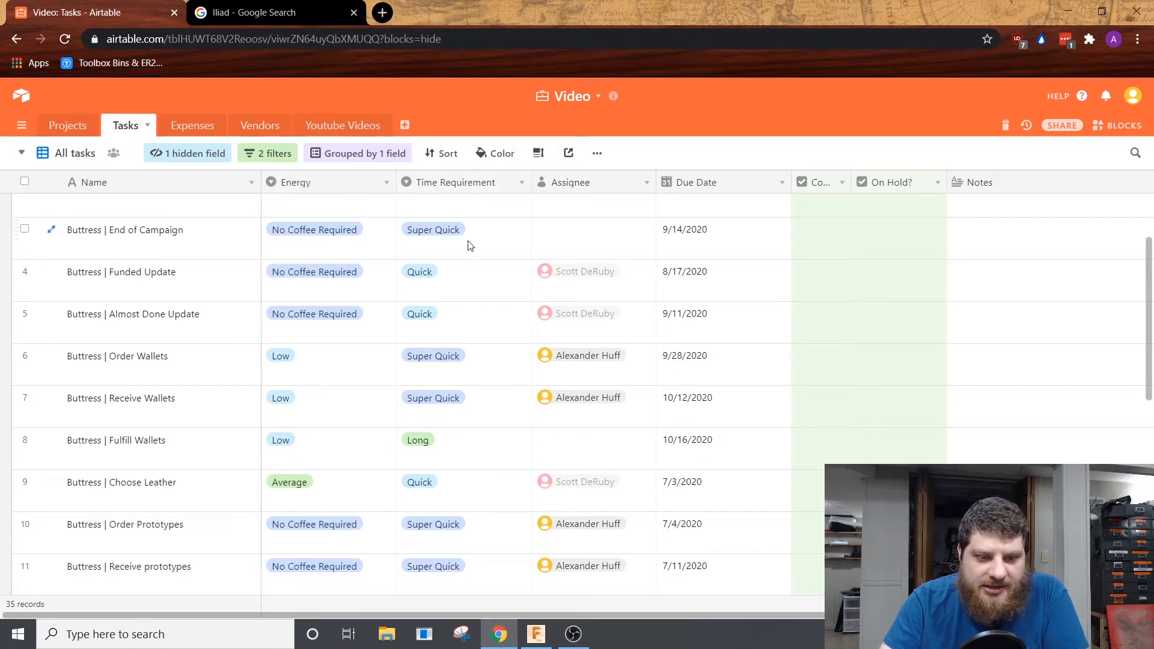
pyautogui.scroll(-4, 598, 377)
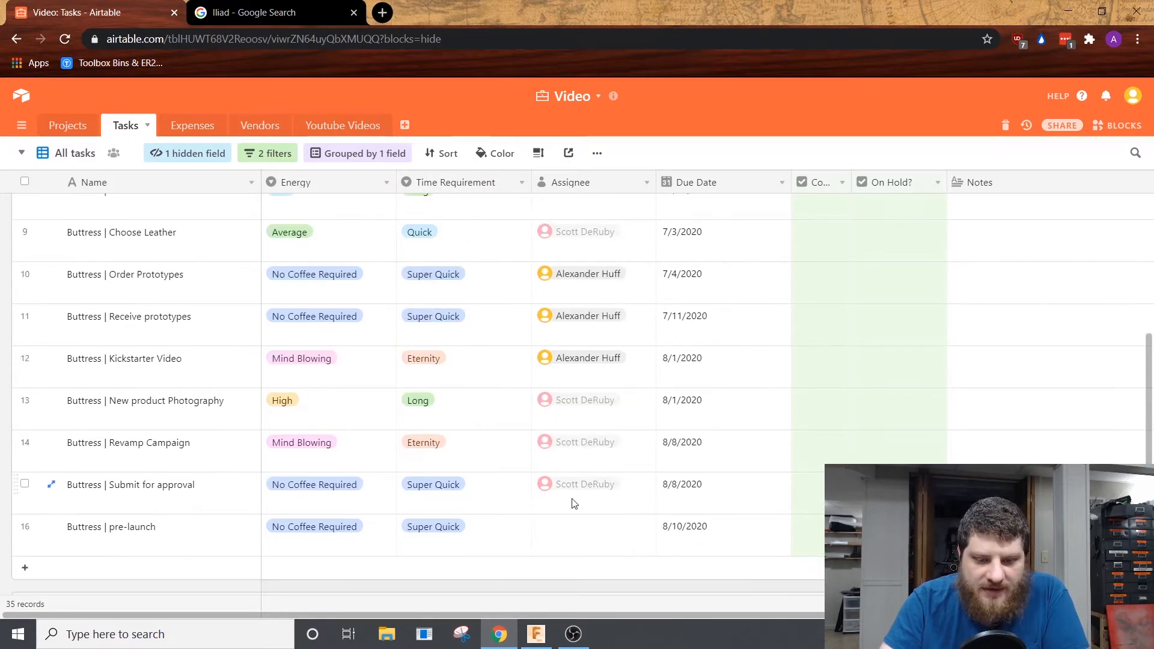
pyautogui.scroll(6, 572, 487)
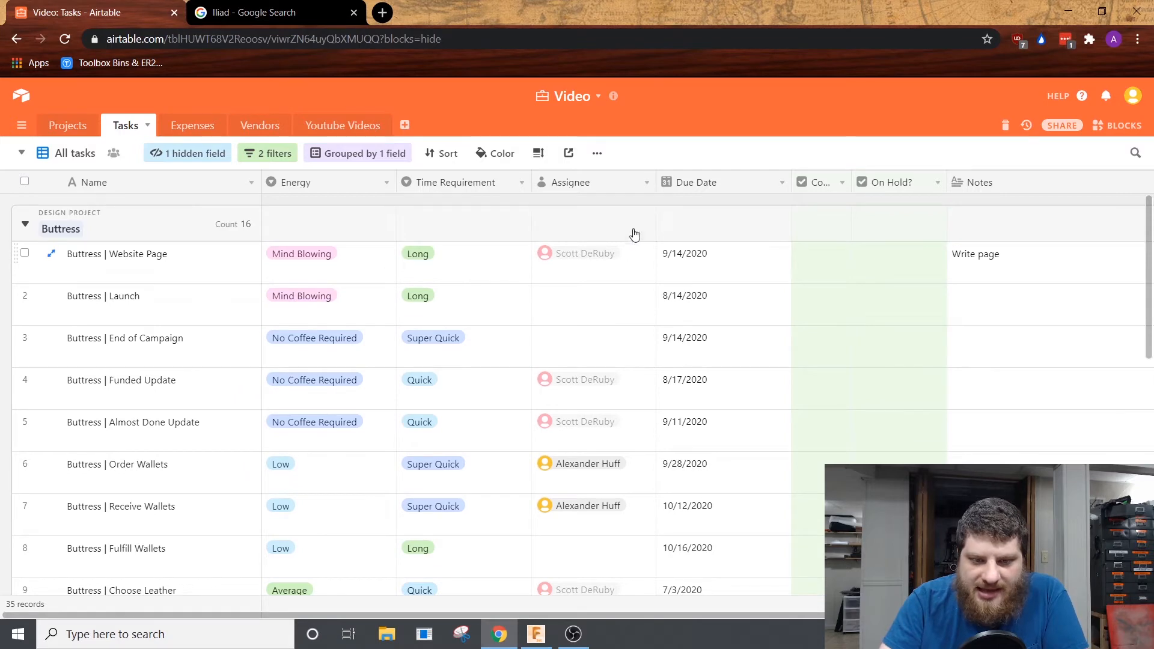
pyautogui.scroll(-10, 701, 300)
pyautogui.scroll(10, 703, 373)
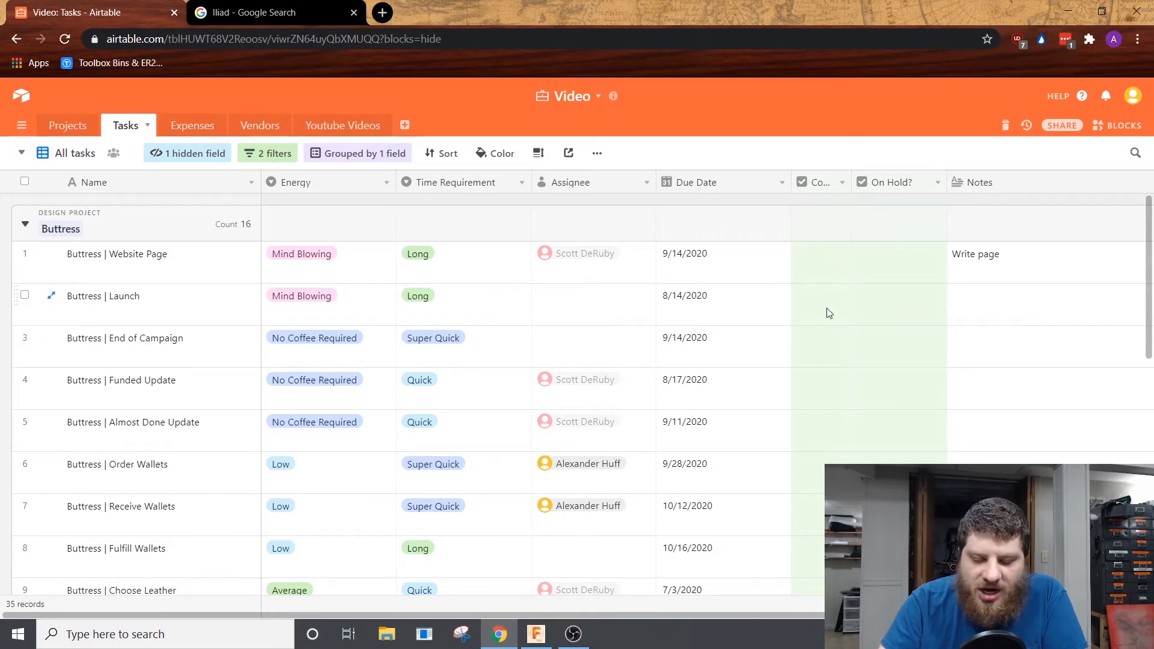
pyautogui.scroll(-4, 829, 312)
pyautogui.scroll(-4, 801, 374)
pyautogui.scroll(8, 801, 374)
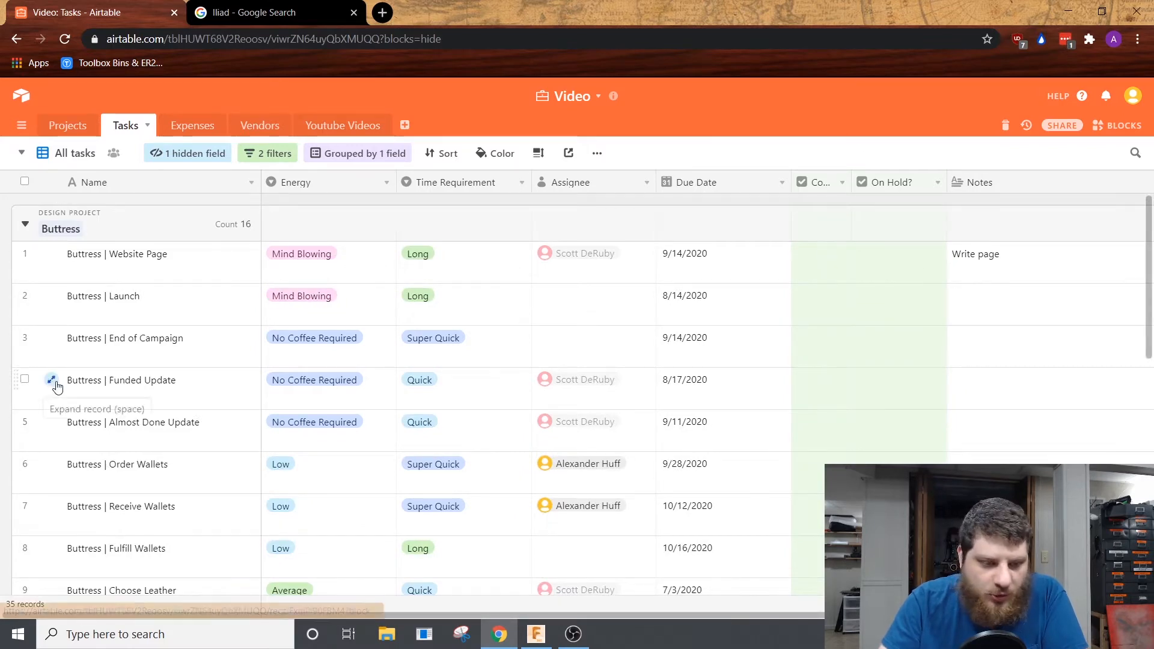
pyautogui.scroll(-4, 52, 382)
pyautogui.scroll(4, 52, 381)
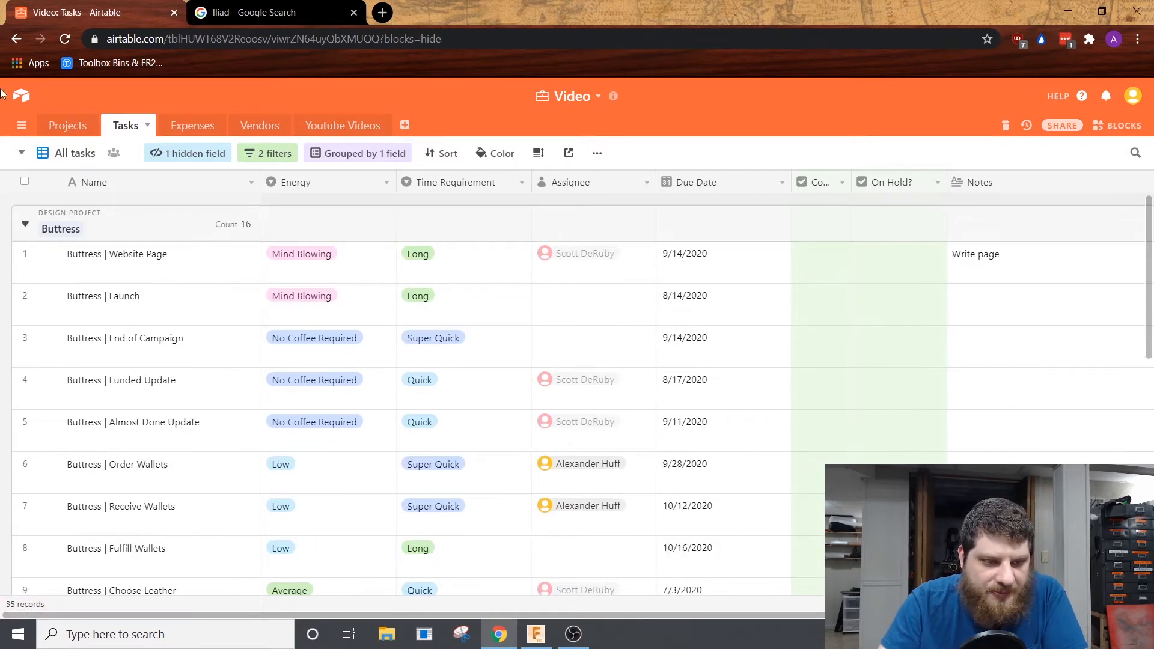
# Step: Look at July 4, 2020 in the last calendar view listed for the Tasks table, and open the Tasks By Person view
pyautogui.click(56, 155)
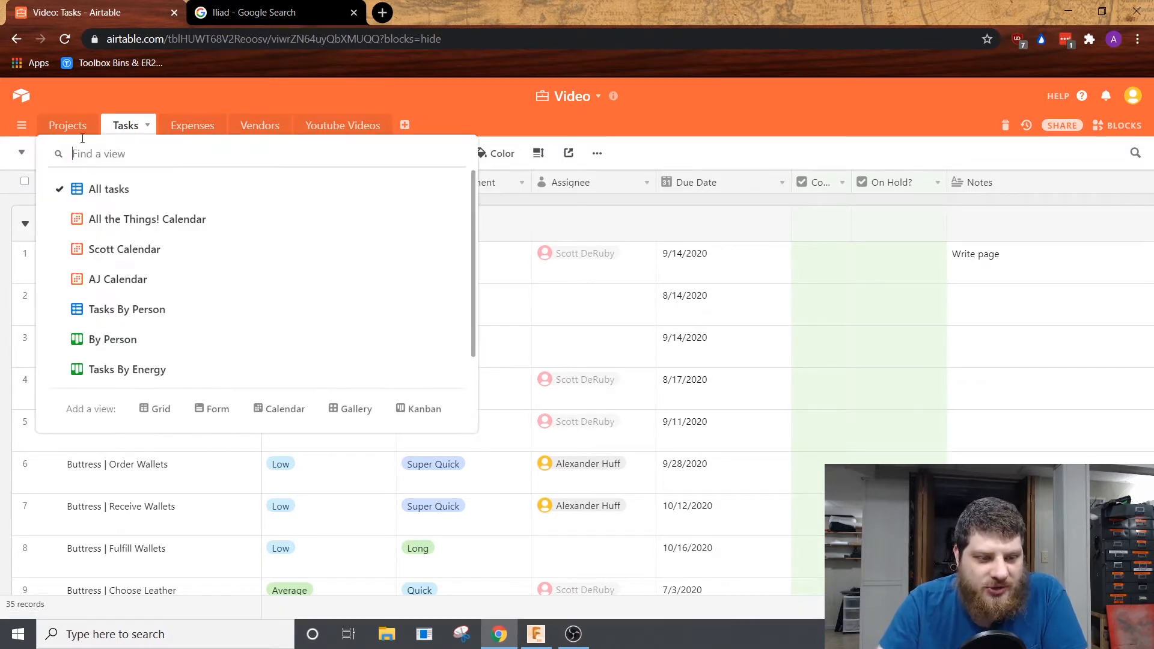
pyautogui.click(120, 280)
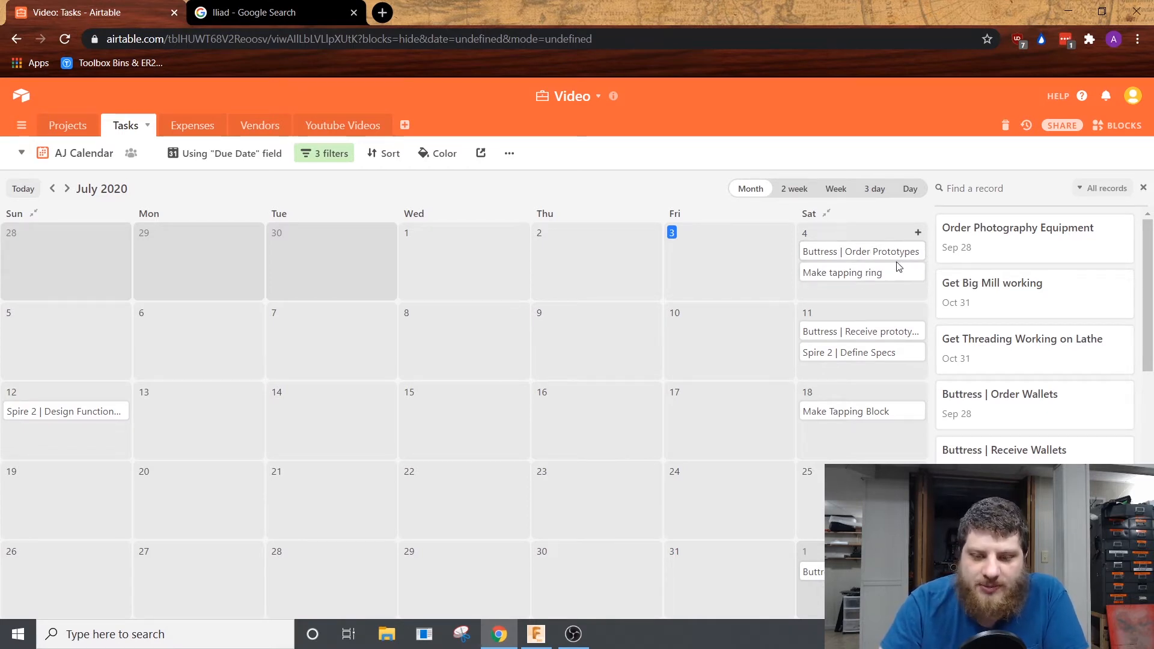
pyautogui.click(876, 238)
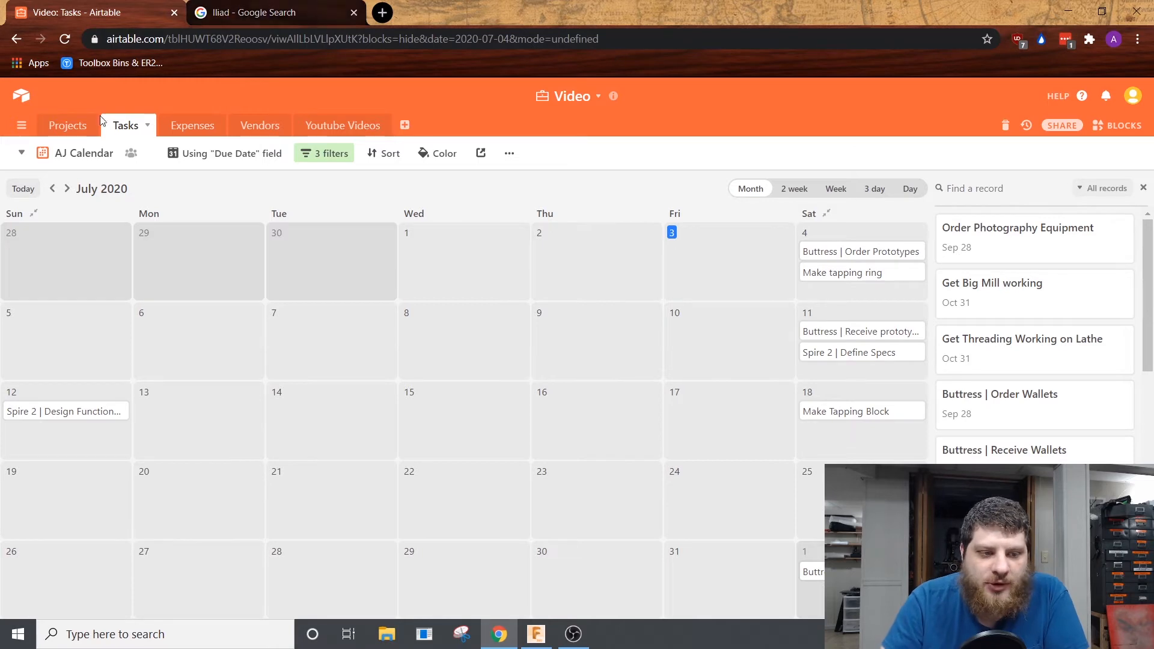
pyautogui.click(94, 154)
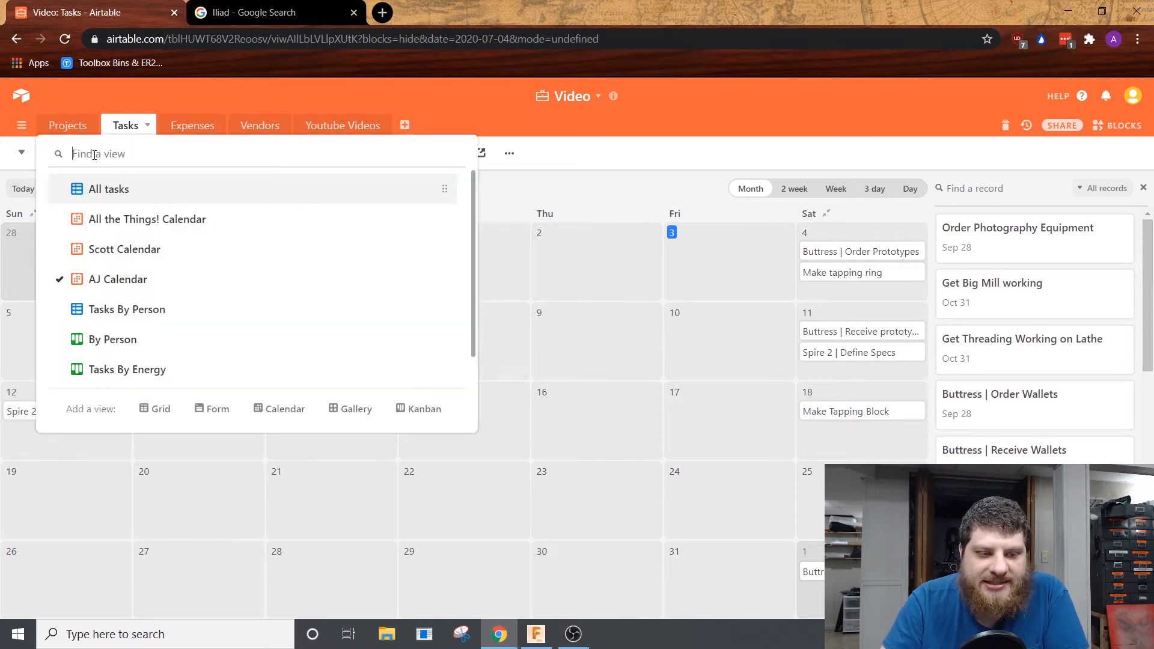
pyautogui.click(188, 313)
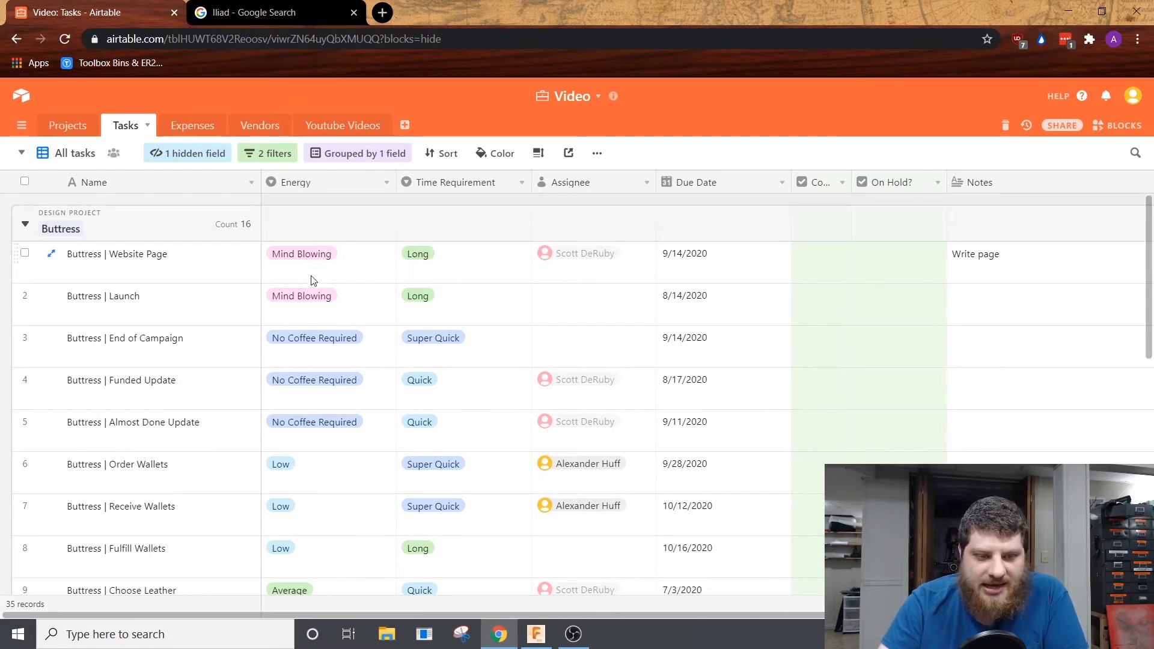
# Step: In the By Person board, reassign the Order Photography Equipment task from the first named assignee to the second
pyautogui.click(77, 158)
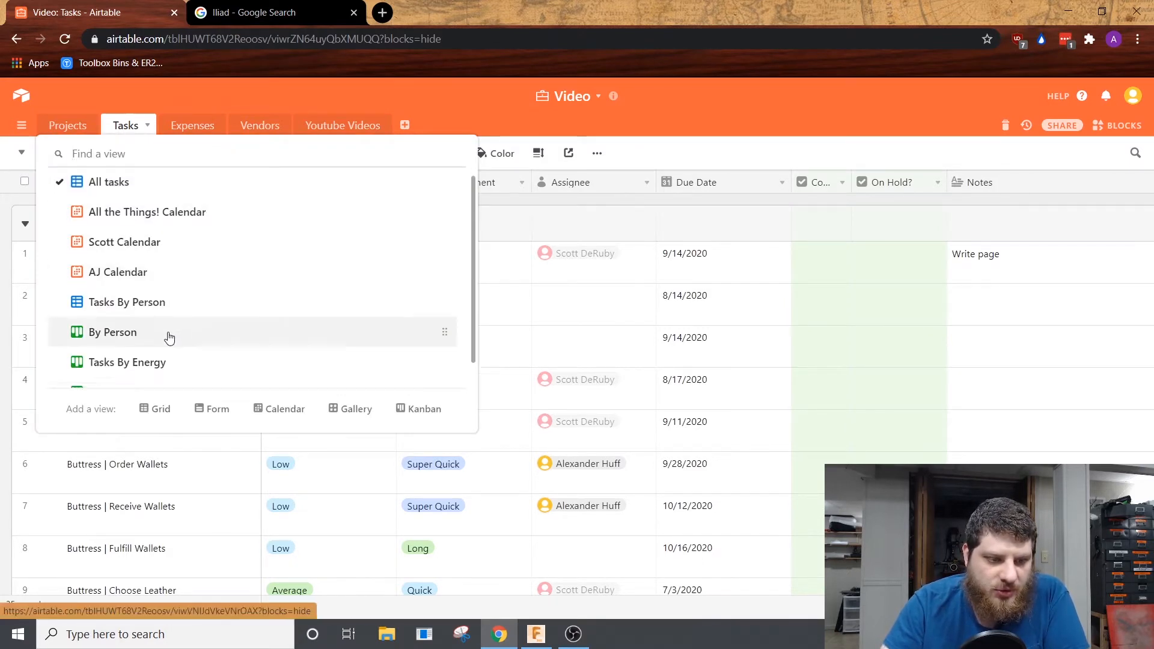
pyautogui.scroll(-2, 170, 339)
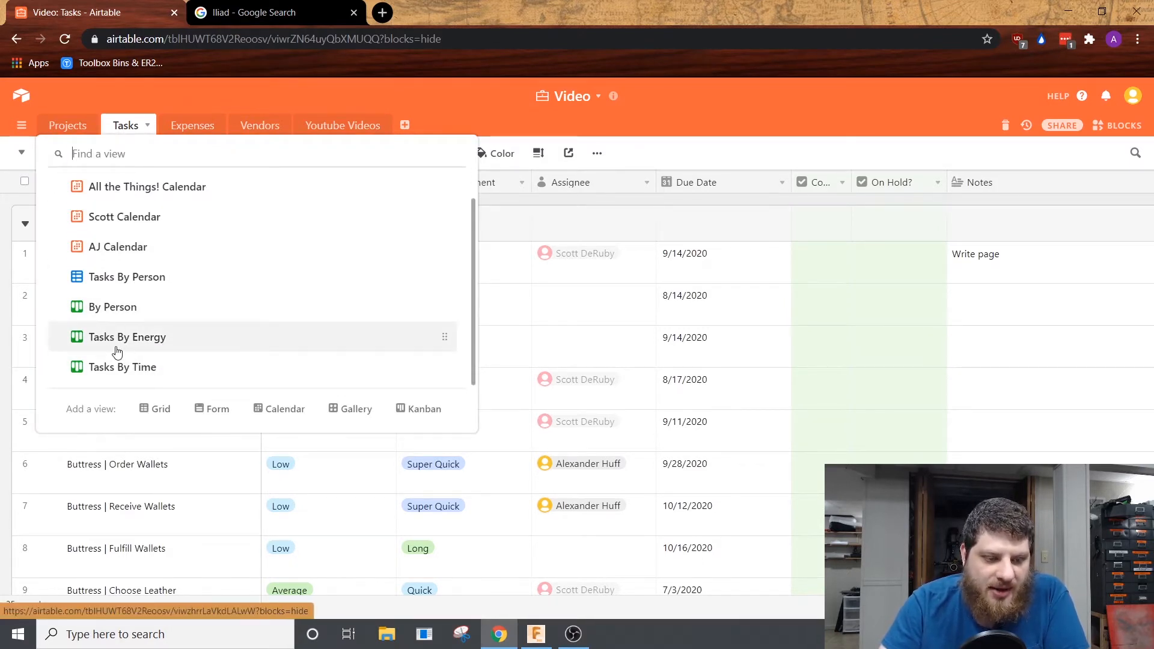
pyautogui.click(154, 310)
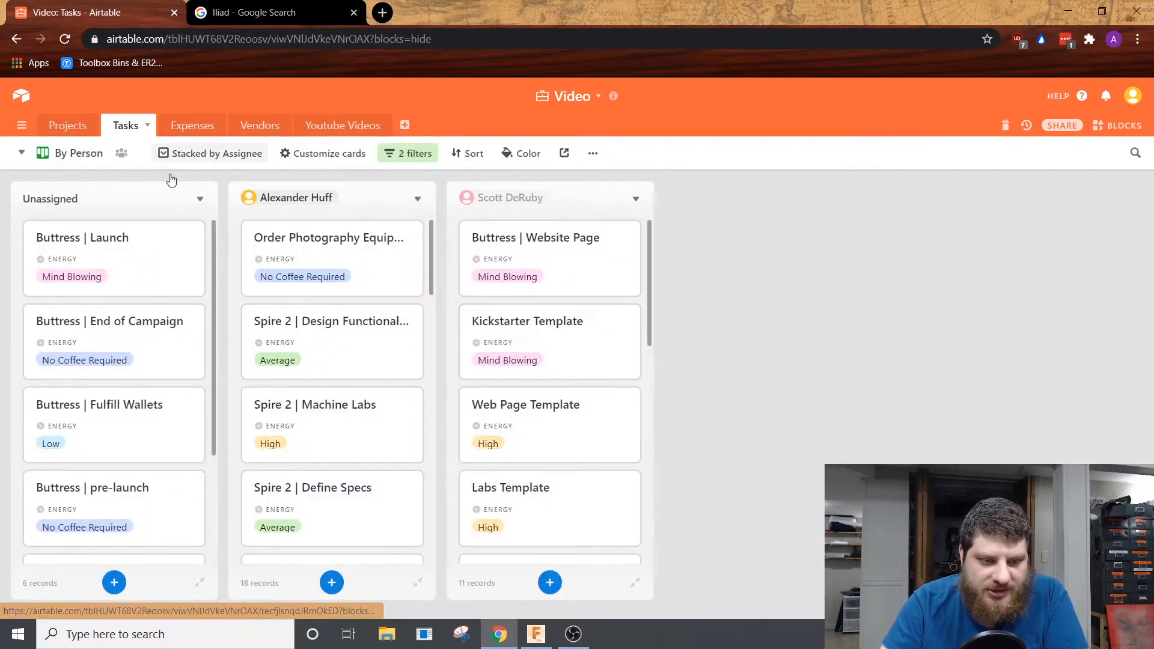
pyautogui.scroll(-3, 111, 391)
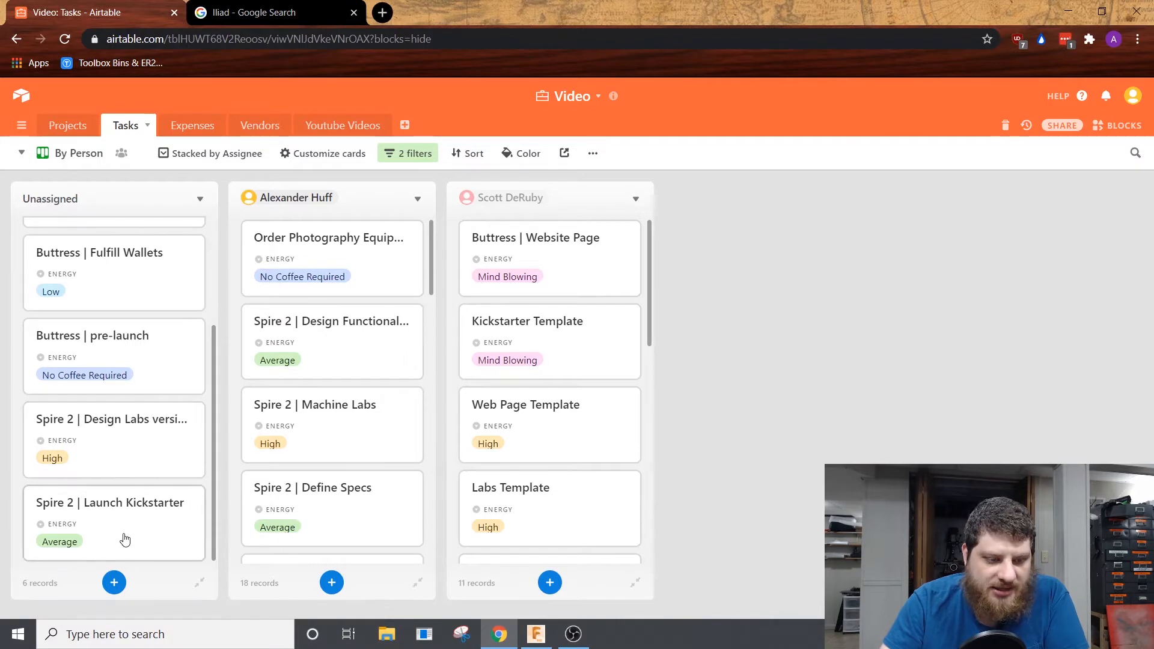
pyautogui.scroll(3, 103, 485)
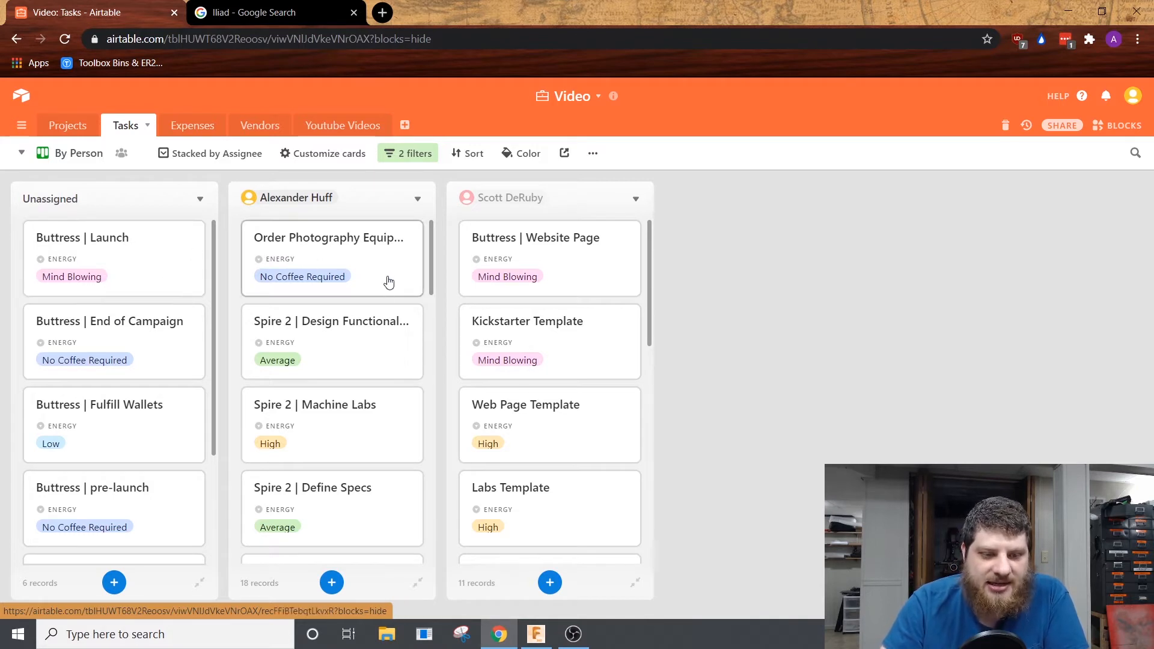
pyautogui.moveTo(302, 228); pyautogui.dragTo(562, 276)
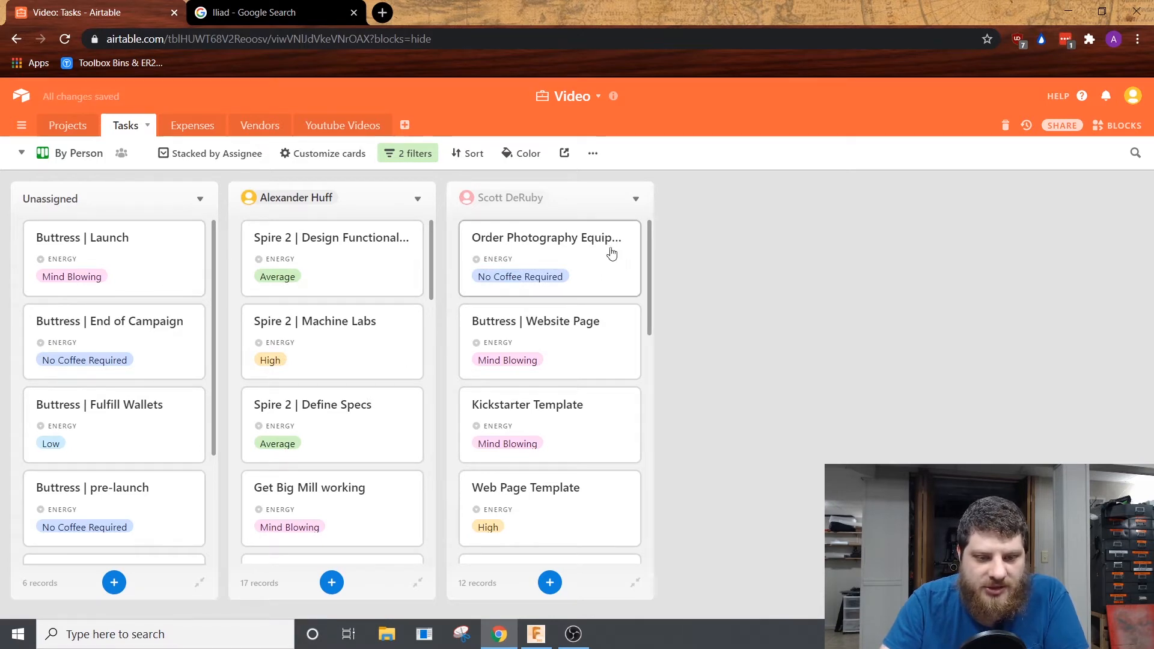
# Step: Return to All tasks, switch to the All the Things! Calendar view and open the Buttress | Choose Leather task
pyautogui.click(57, 153)
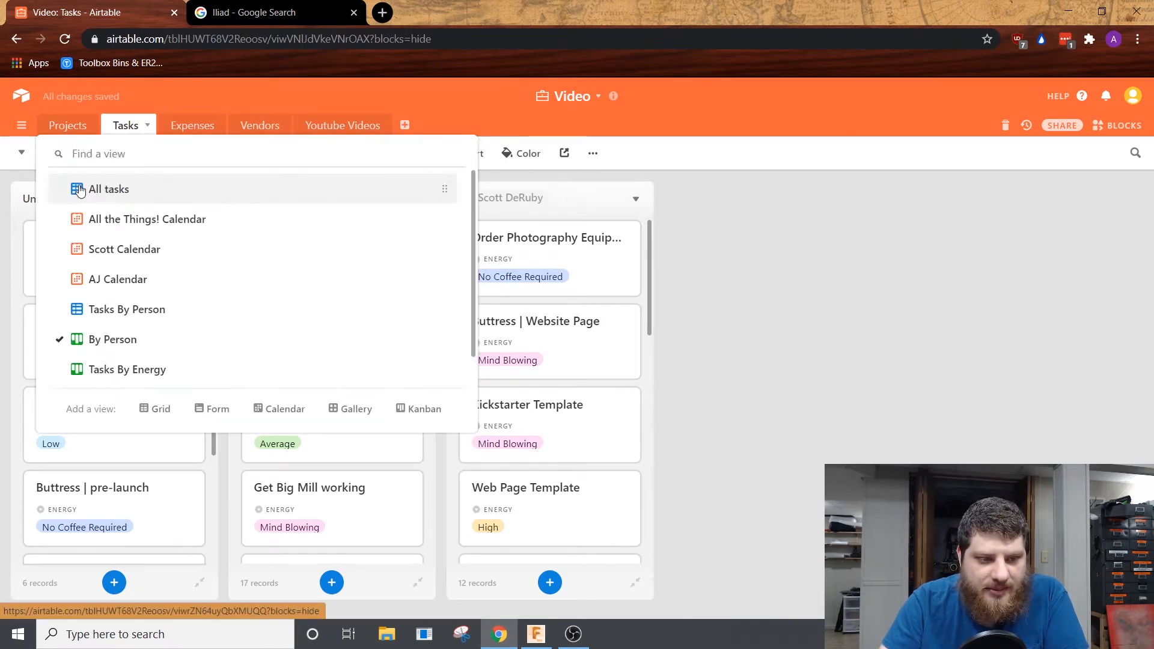
pyautogui.click(80, 190)
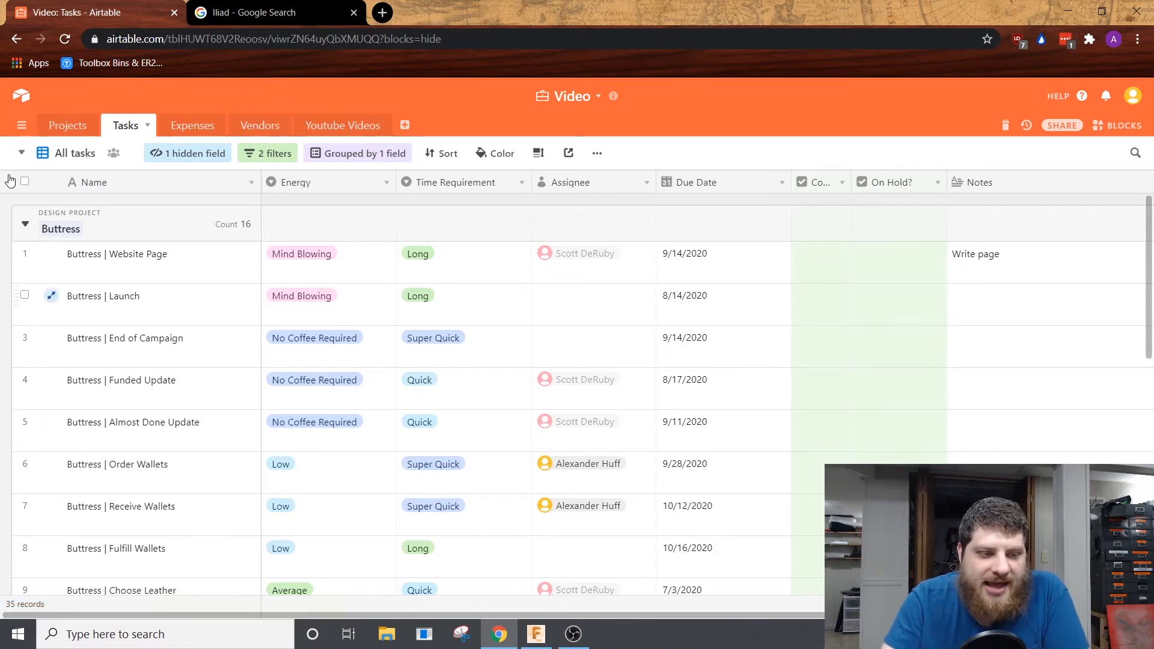
pyautogui.click(75, 154)
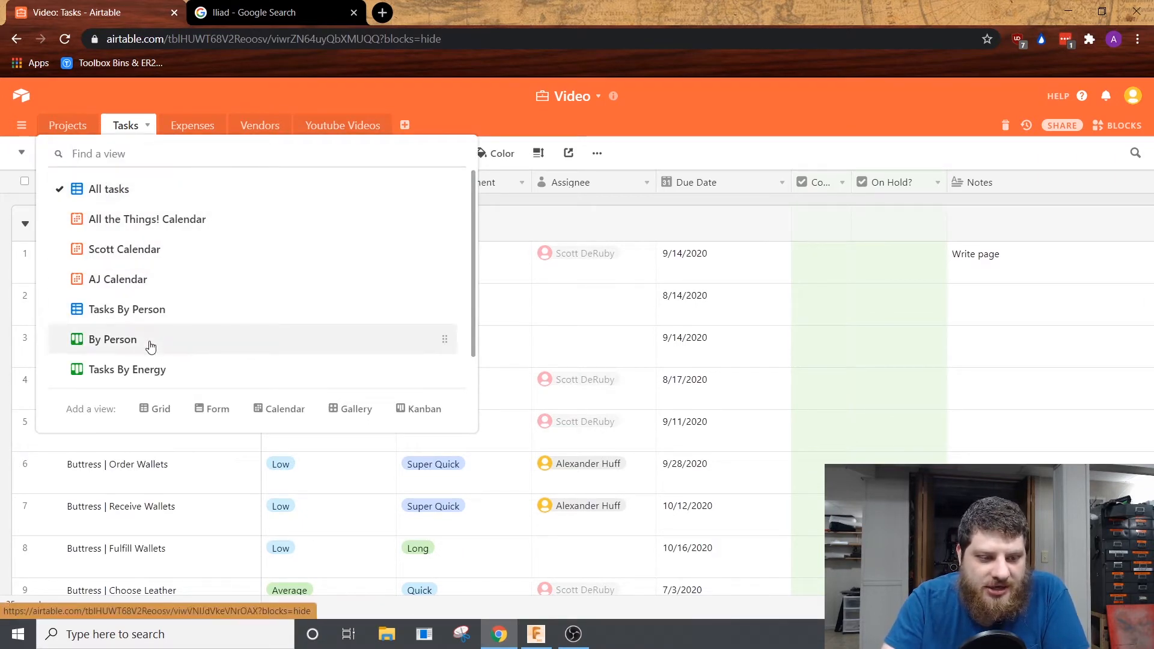
pyautogui.scroll(-1, 151, 346)
pyautogui.scroll(1, 174, 337)
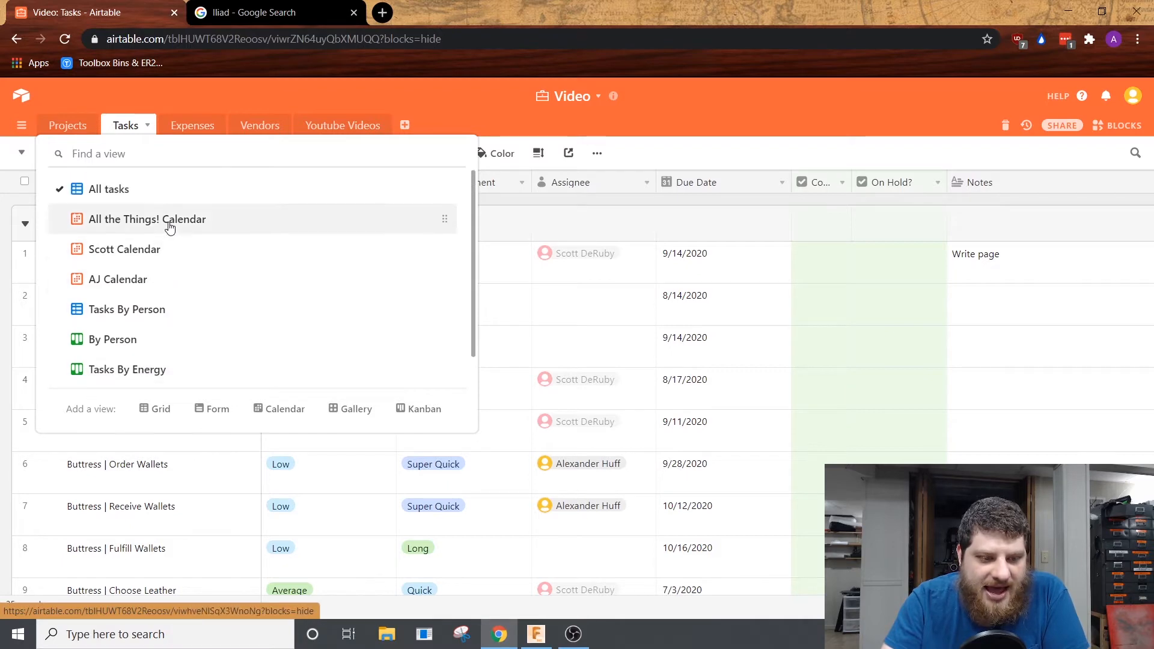
pyautogui.click(169, 227)
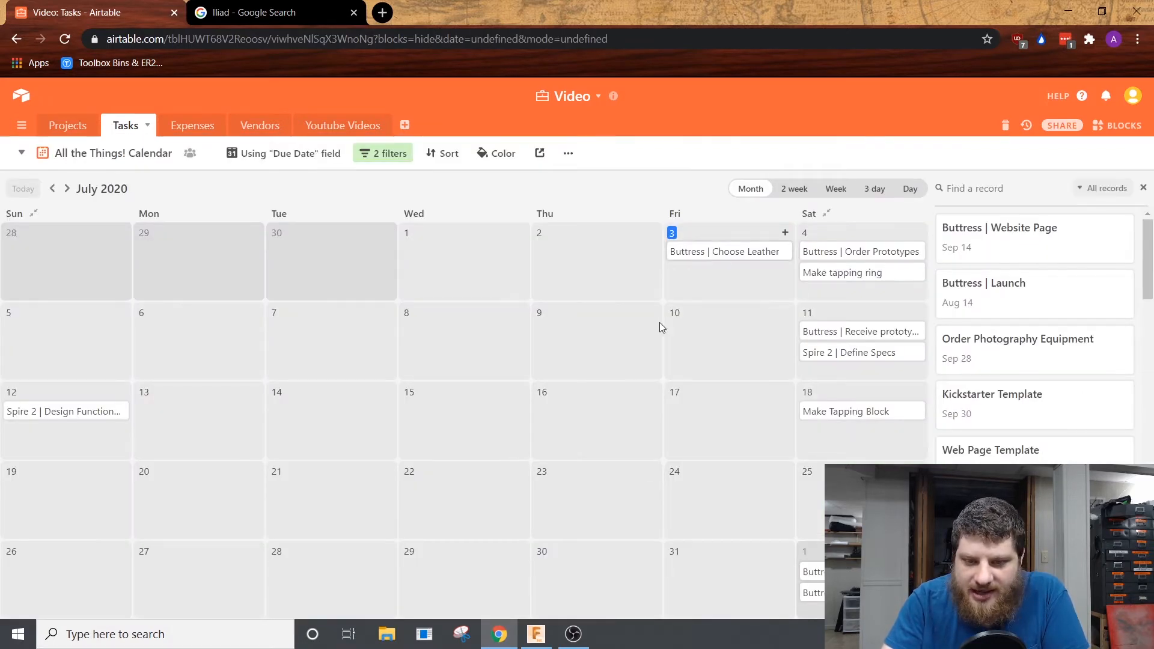
pyautogui.click(709, 252)
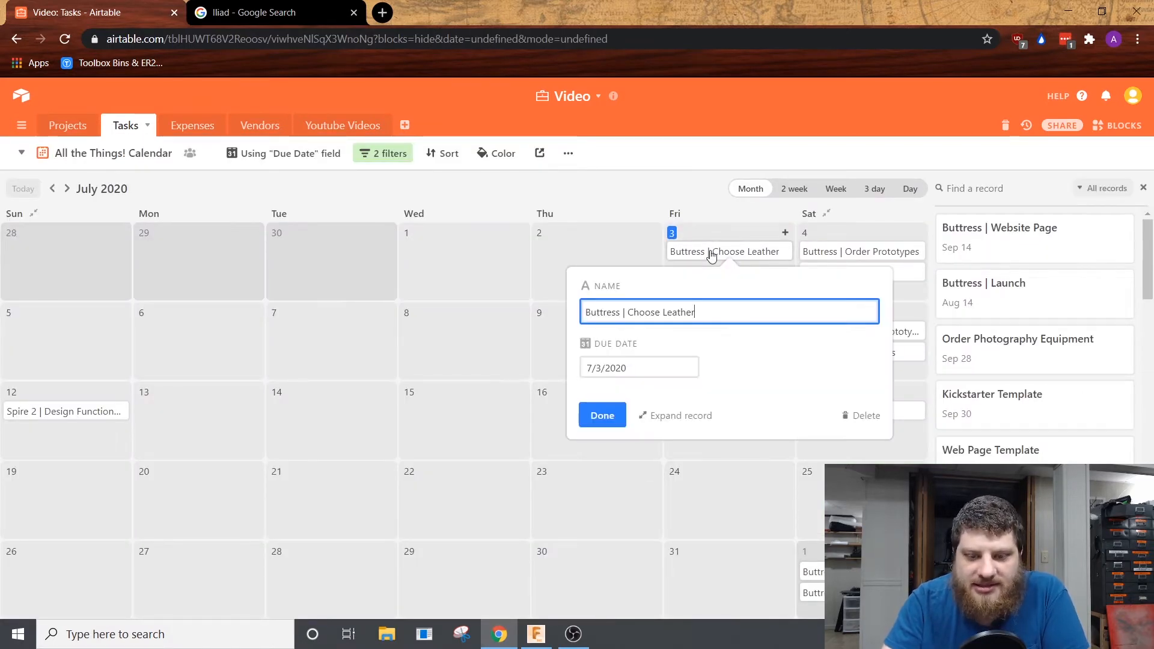
# Step: Close the open task record and reschedule Buttress | Choose Leather to July 4 and Buttress | Order Prototypes to July 5
pyautogui.click(588, 250)
pyautogui.moveTo(727, 255); pyautogui.dragTo(740, 258)
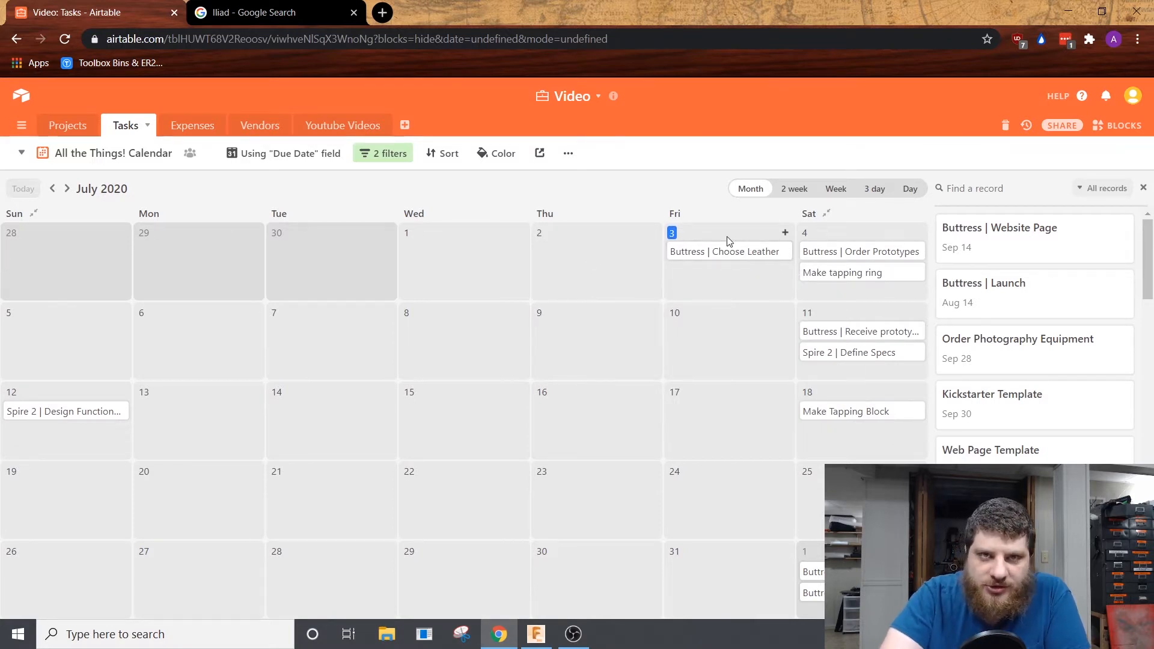
pyautogui.moveTo(757, 251); pyautogui.dragTo(72, 332)
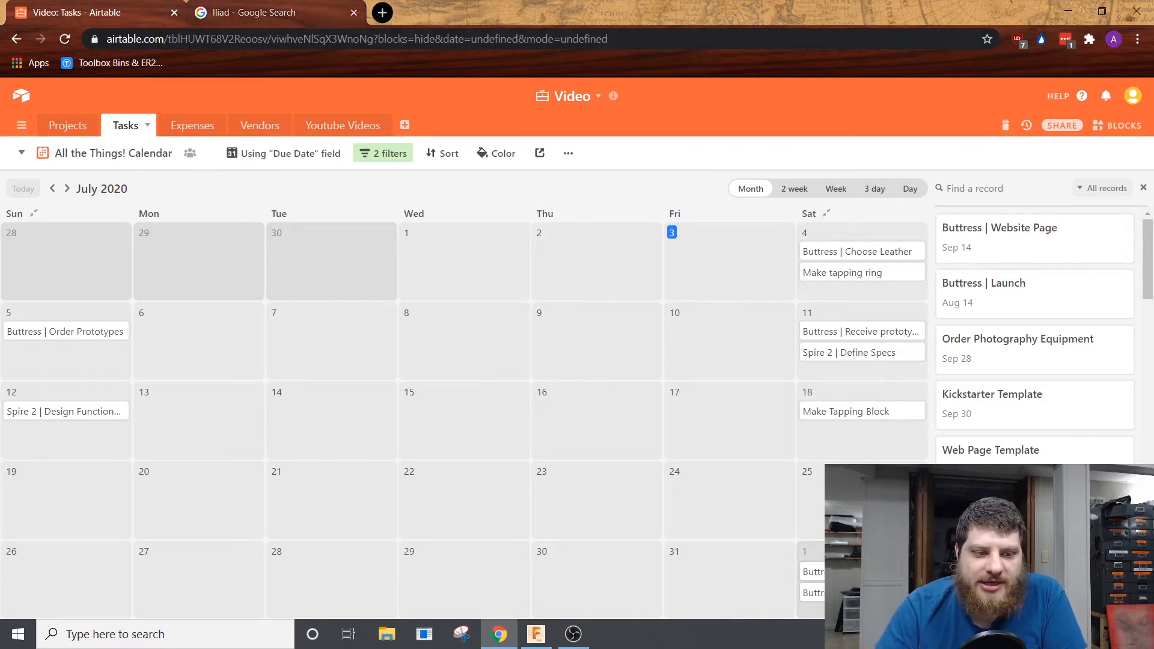
# Step: Open the Expenses table and review its columns, including Source and Notes
pyautogui.click(175, 130)
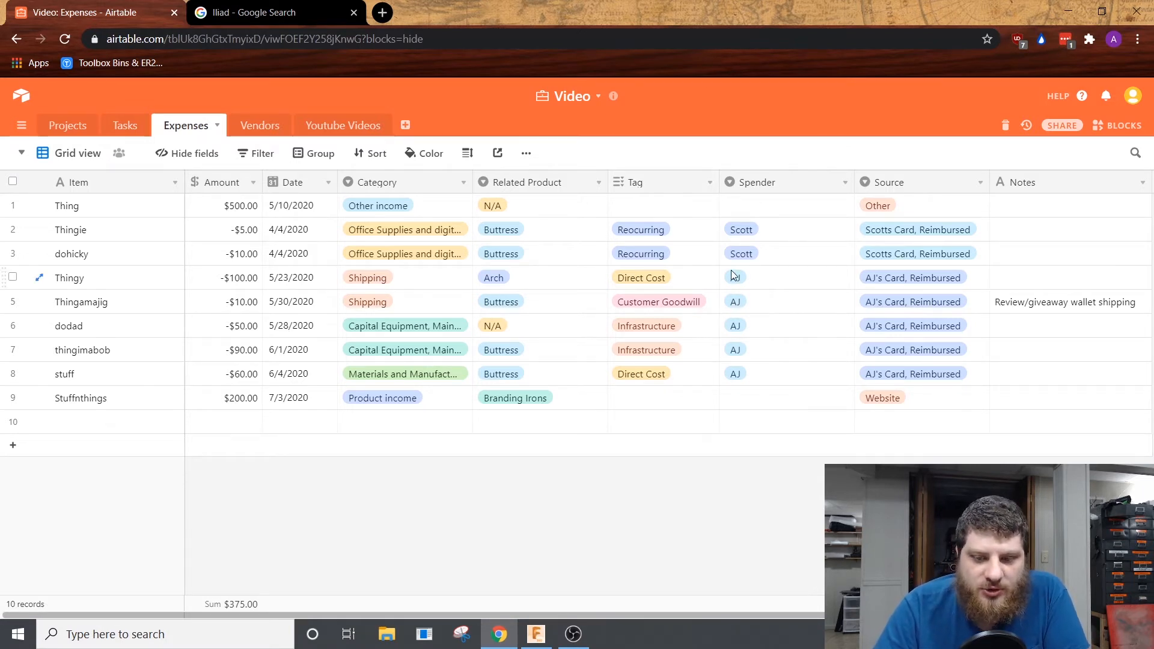
pyautogui.click(944, 181)
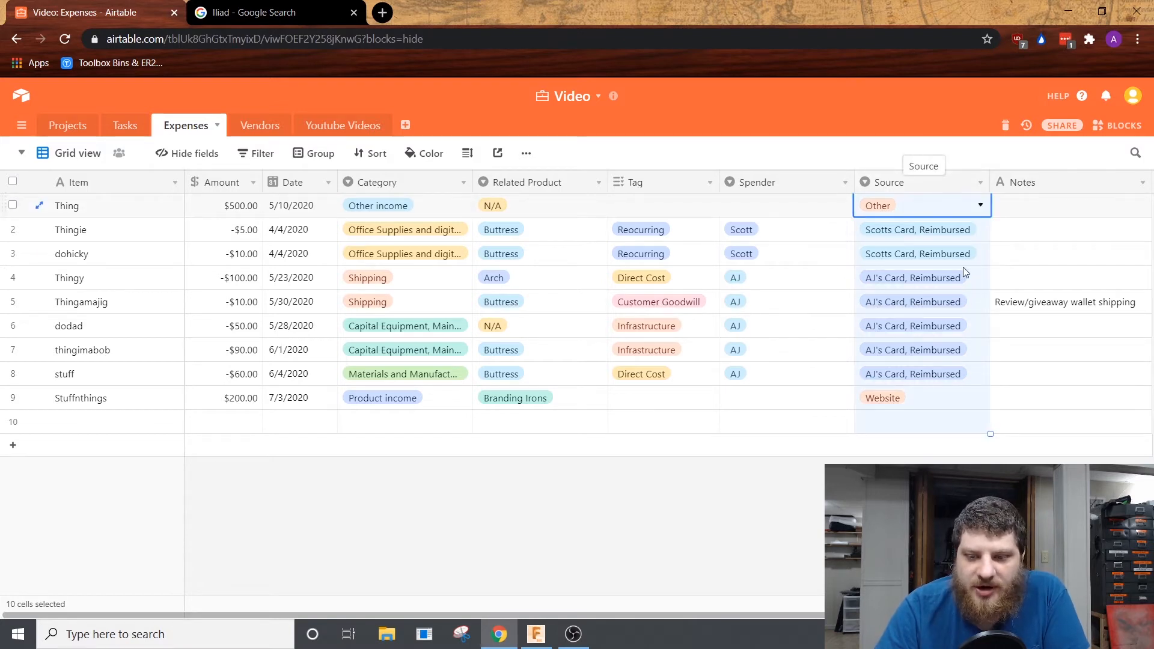
pyautogui.click(1033, 310)
pyautogui.click(1033, 336)
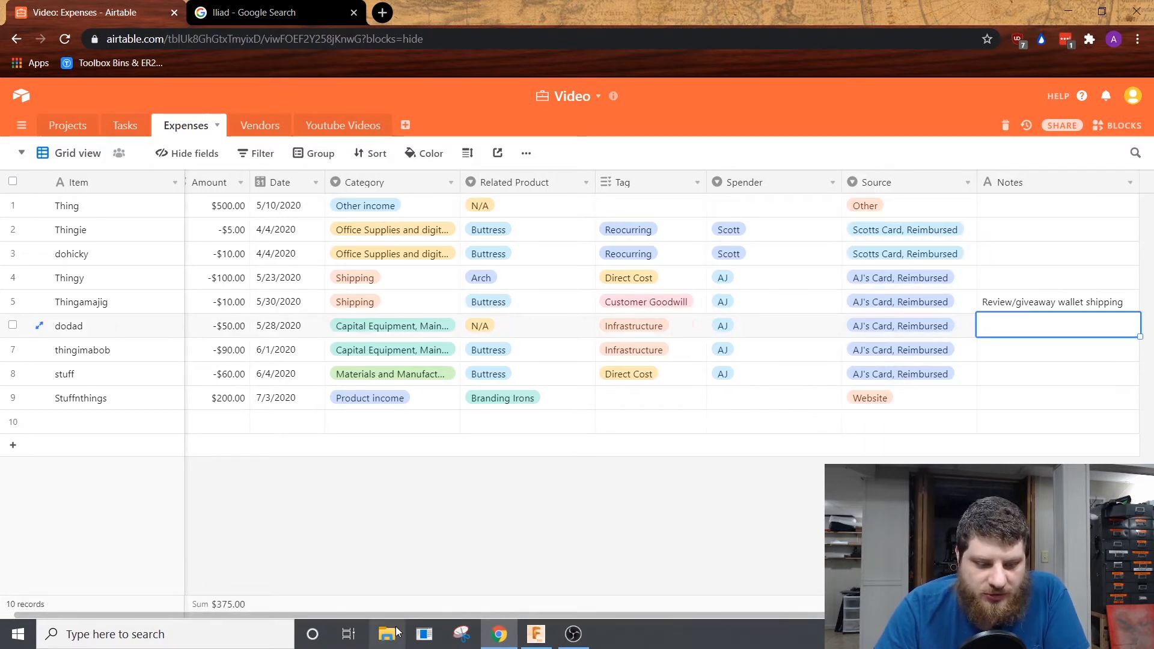
pyautogui.moveTo(393, 613); pyautogui.dragTo(381, 612)
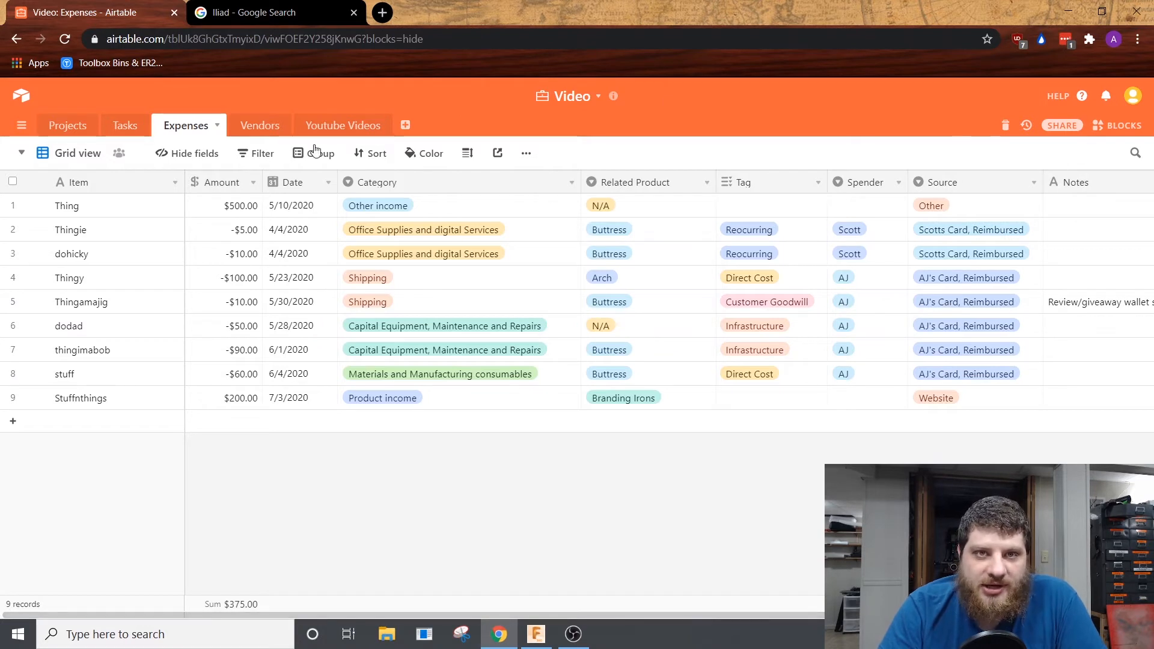
# Step: Add a Youtube Adsense option to the Category field of the Expenses table and save the field
pyautogui.doubleClick(399, 183)
pyautogui.scroll(-2, 466, 522)
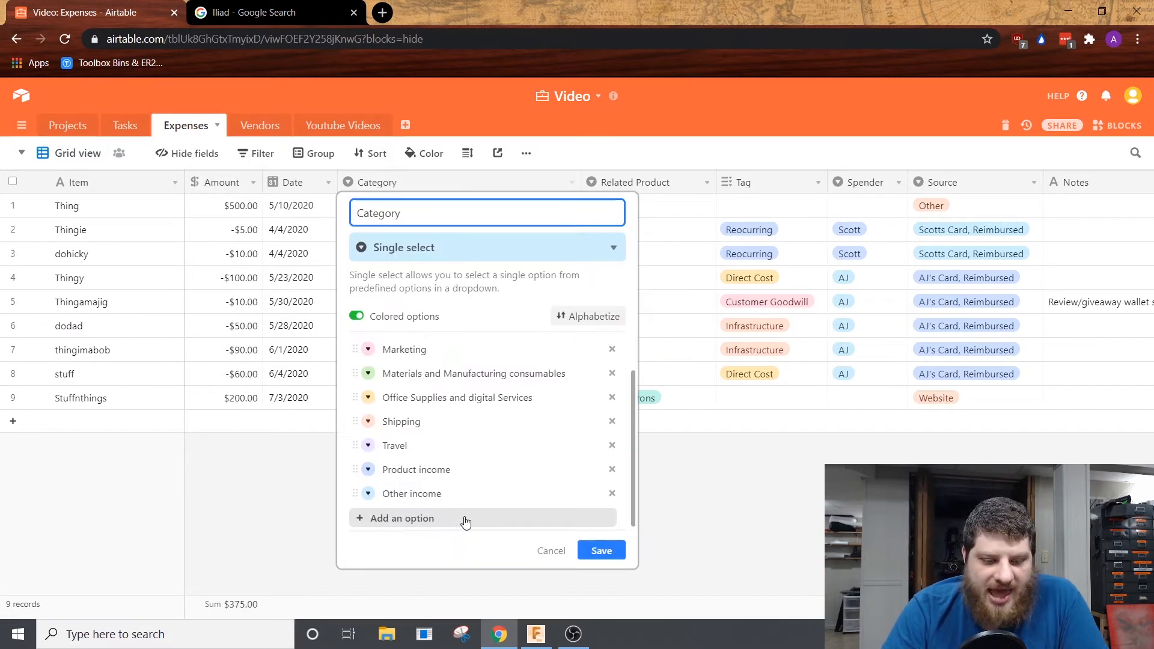
pyautogui.click(434, 517)
pyautogui.write('Youtu')
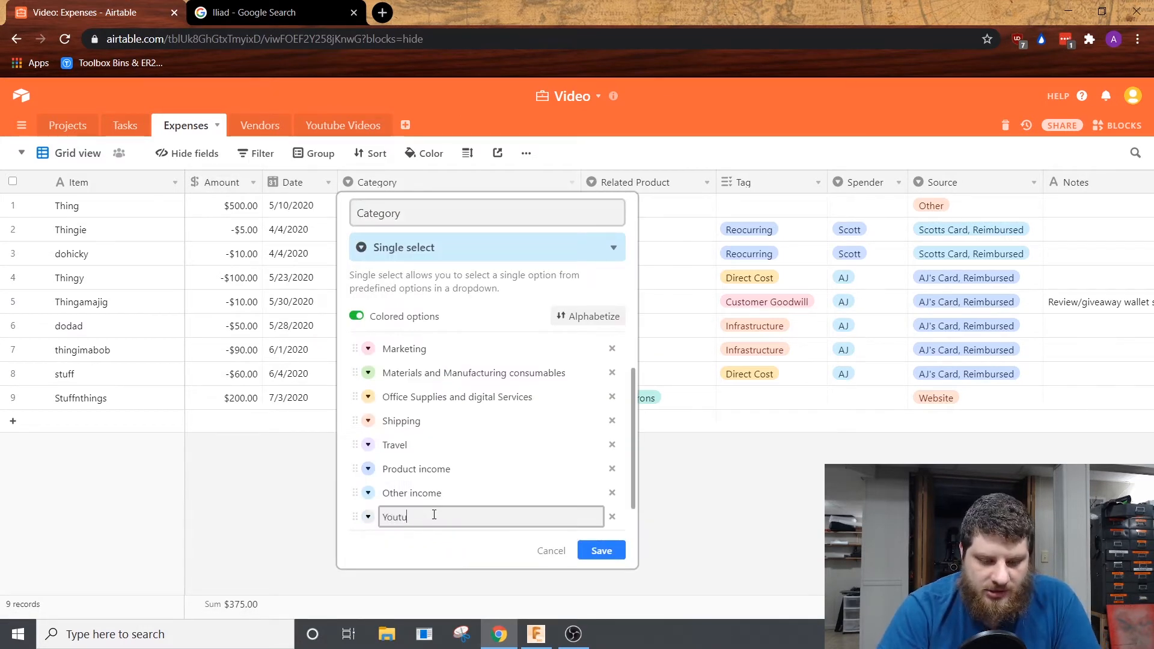
pyautogui.write('be Adsense')
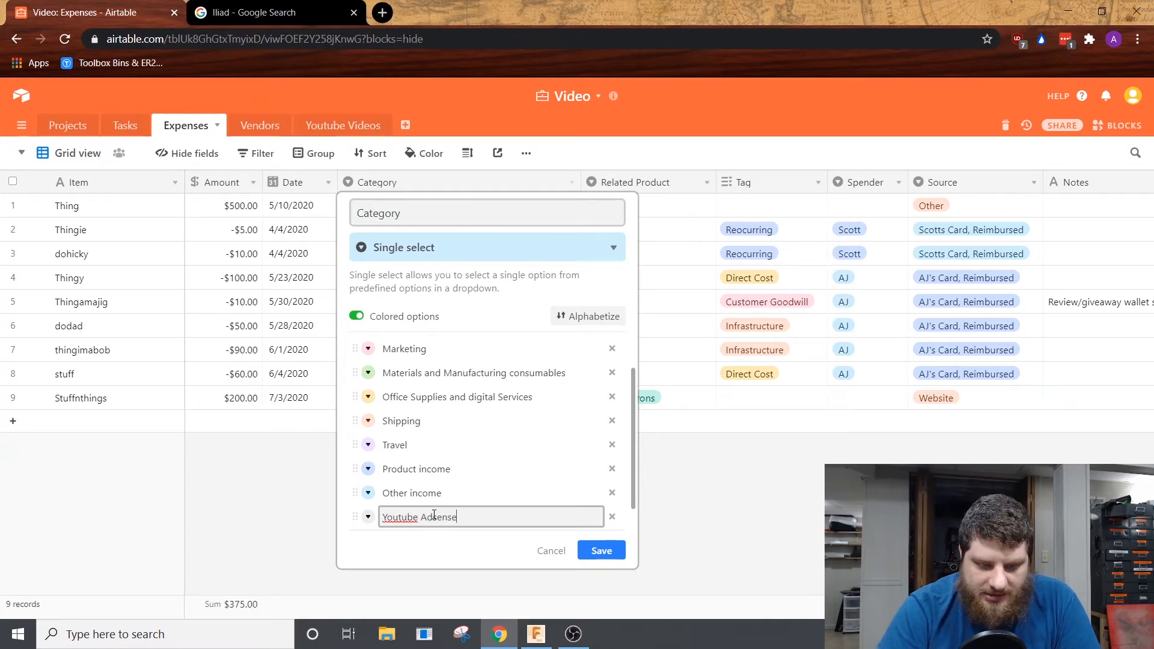
pyautogui.click(598, 544)
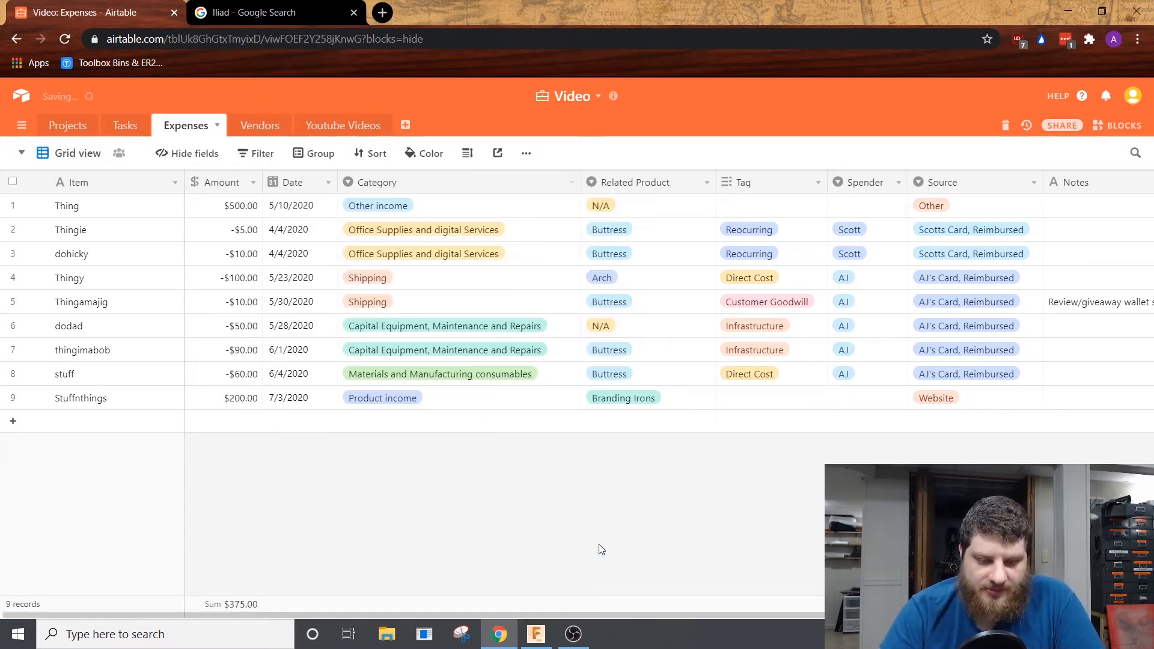
# Step: Add a Social Media option to the Tag multiple-select field and save the field
pyautogui.click(765, 401)
pyautogui.rightClick(792, 185)
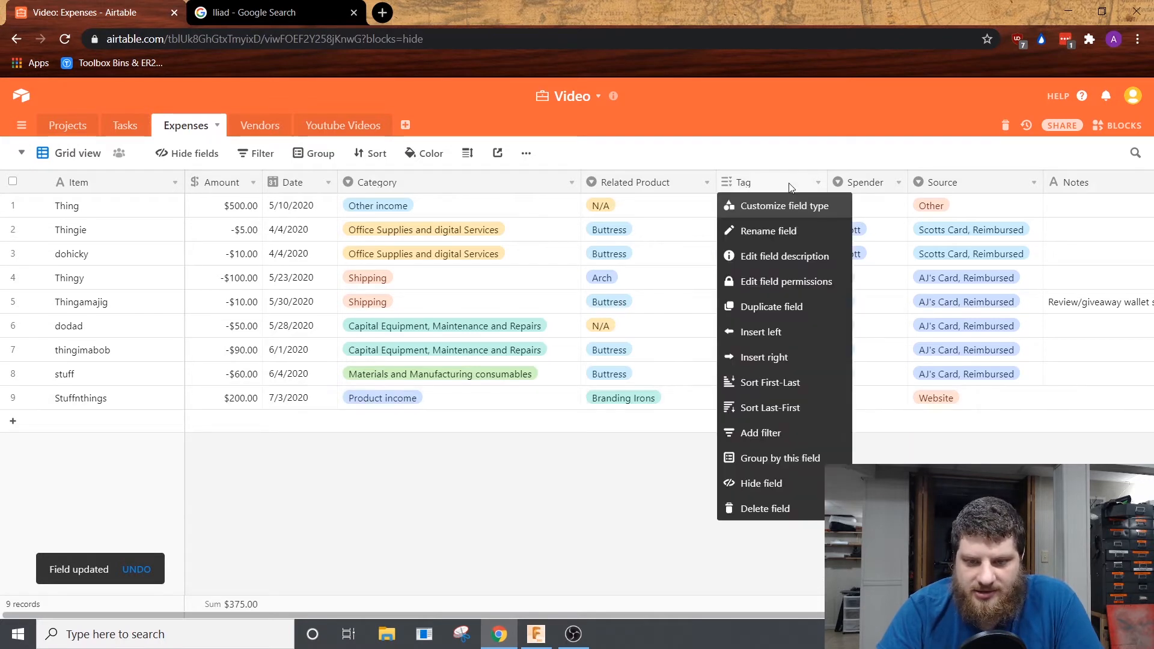
pyautogui.click(803, 205)
pyautogui.click(750, 510)
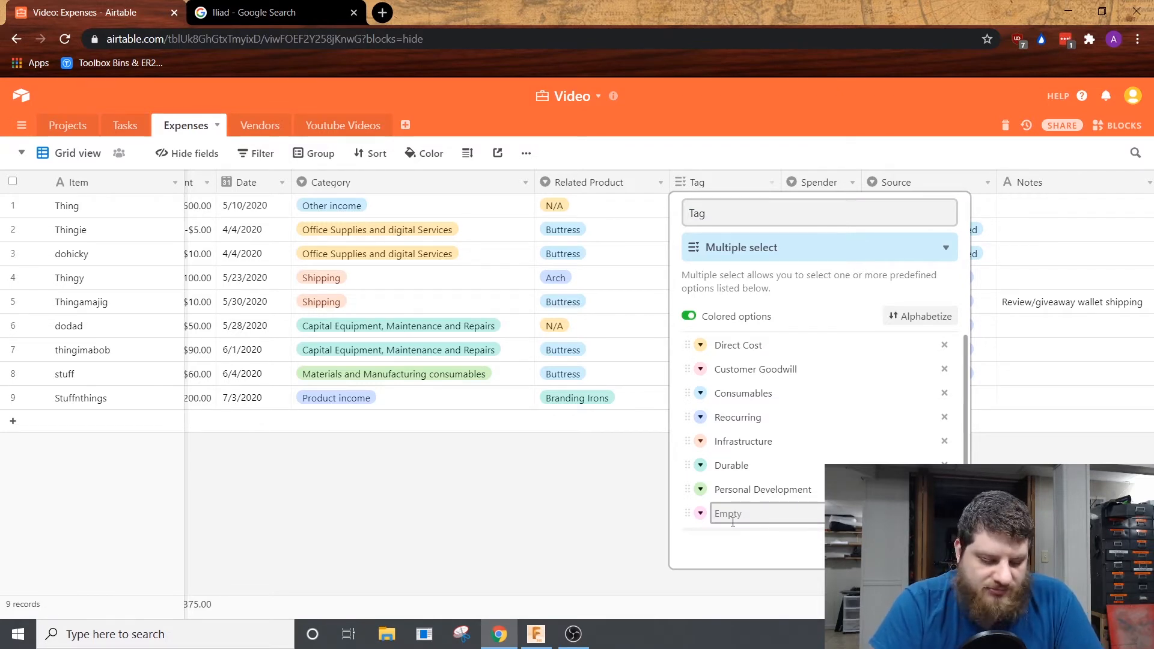
pyautogui.write('Social Media')
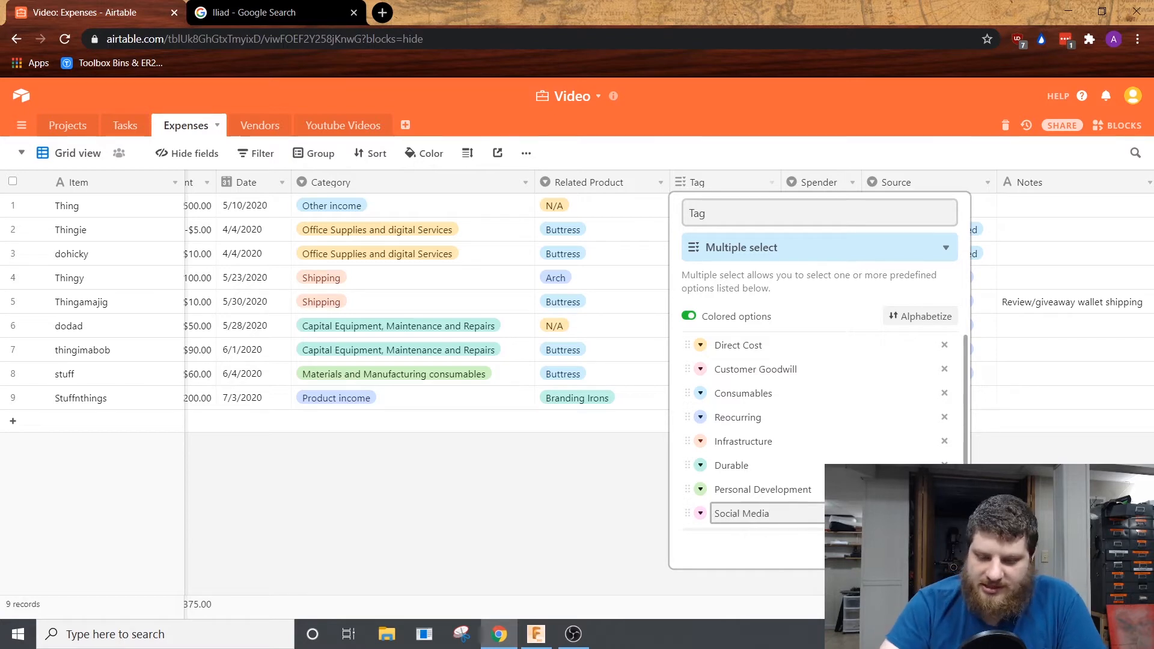
pyautogui.press('Return')
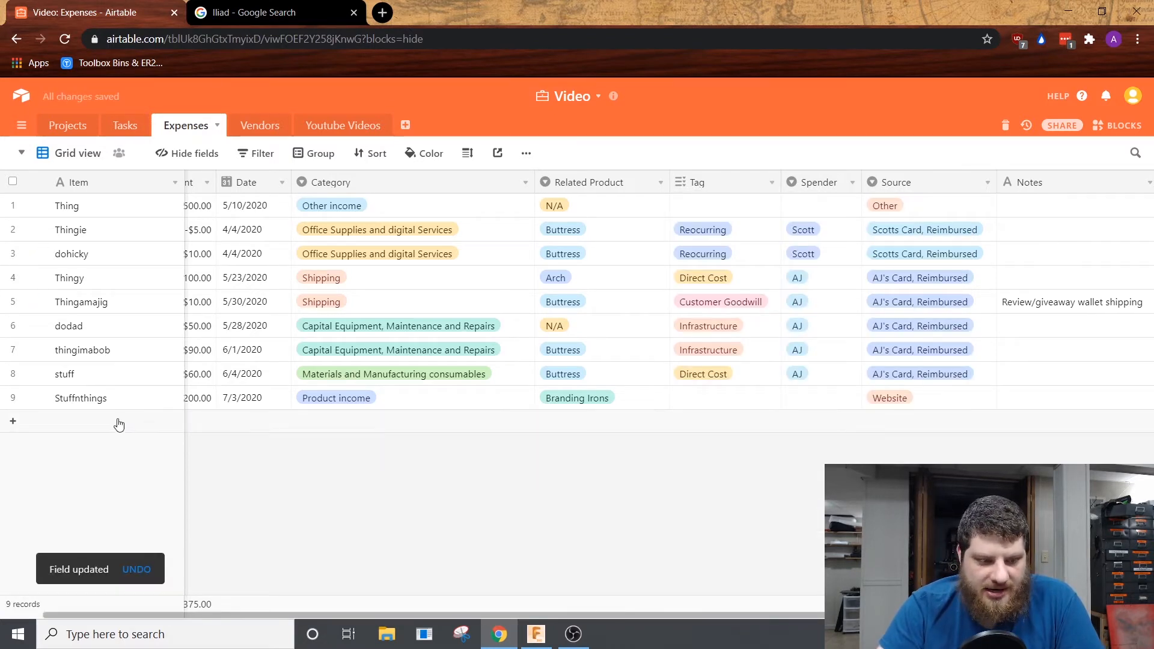
# Step: Add an expense record named Youtube 7/2020 with an amount of $0.01 and the date 7/3/2020
pyautogui.click(119, 425)
pyautogui.write('Youtu')
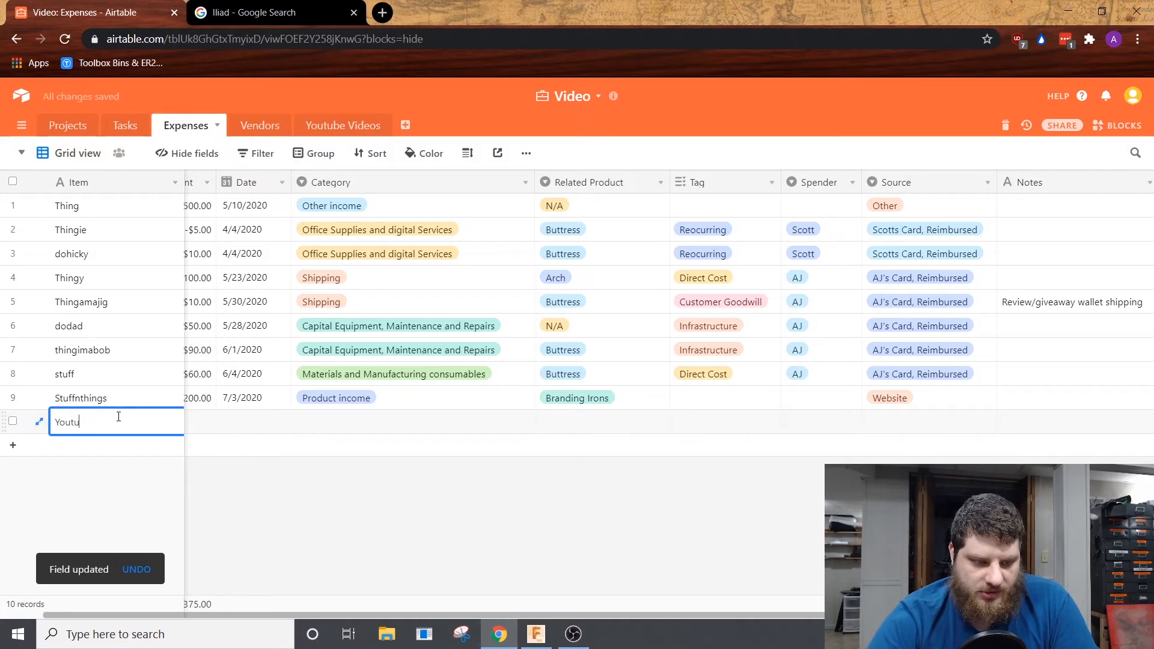
pyautogui.write('be 7/2020')
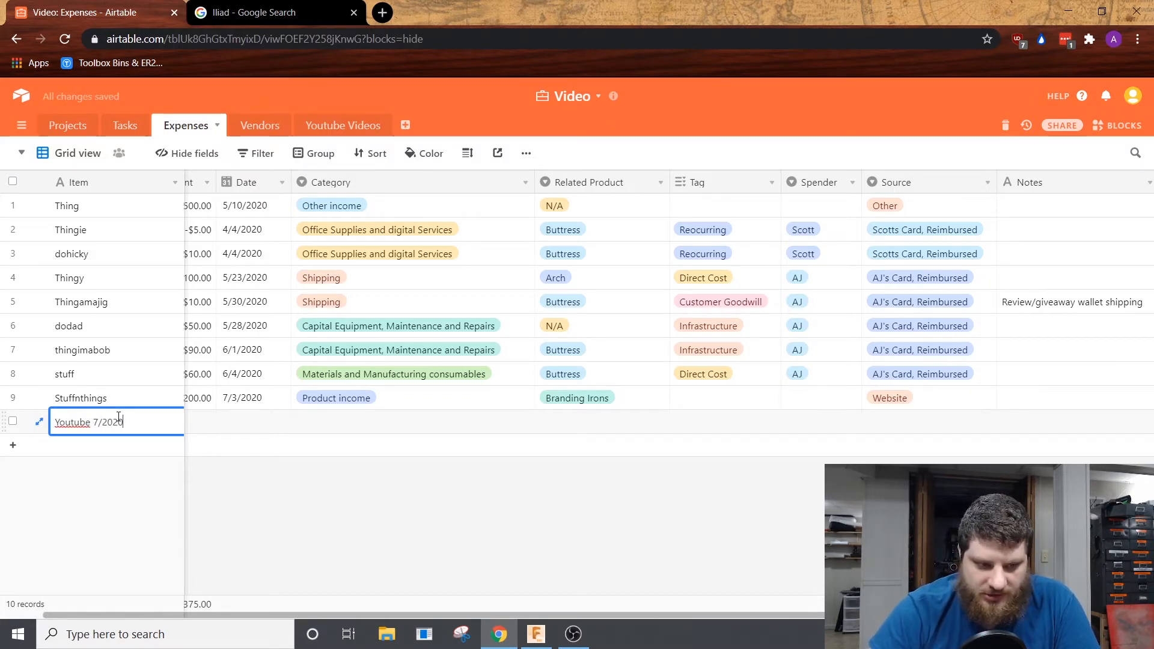
pyautogui.click(423, 543)
pyautogui.click(211, 423)
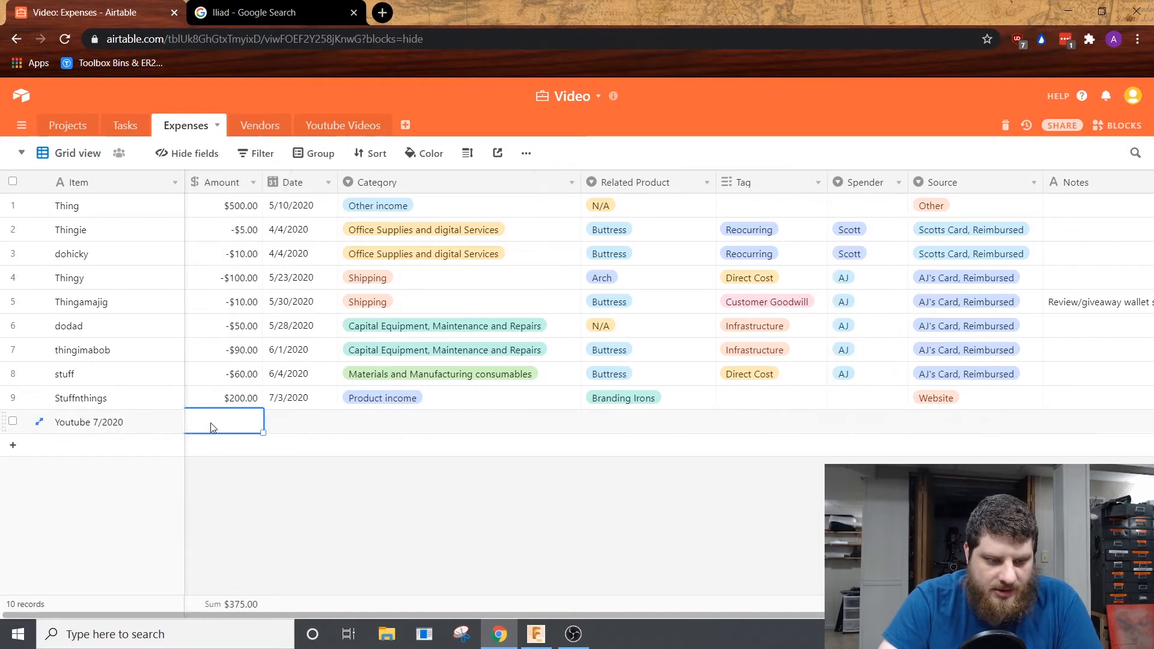
pyautogui.click(219, 423)
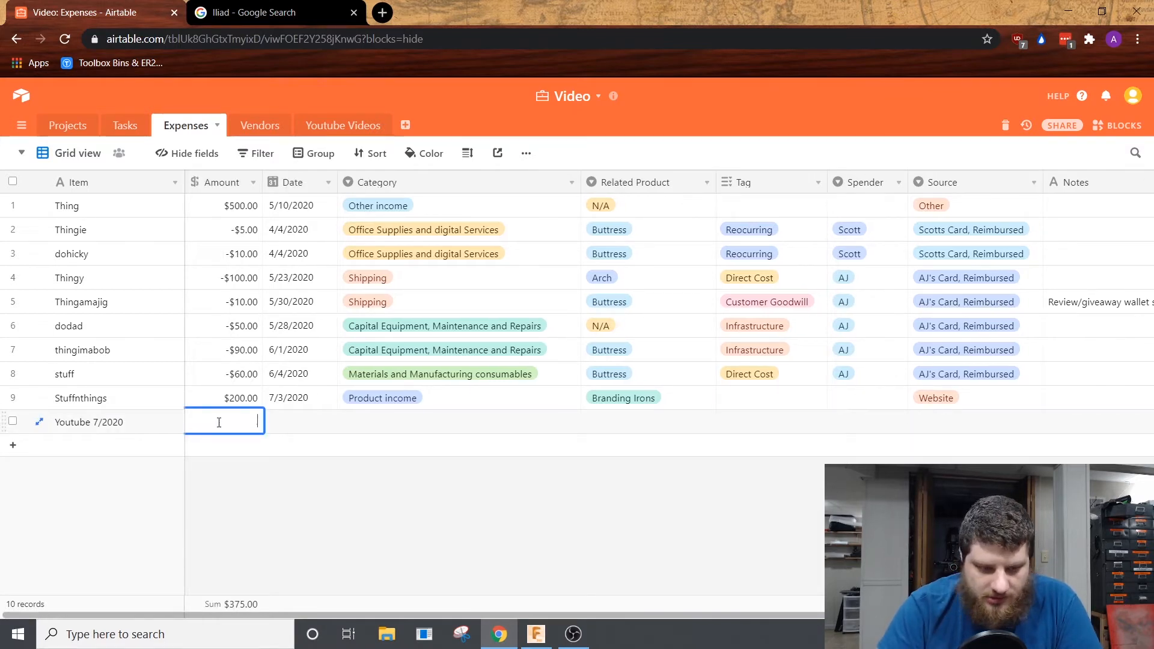
pyautogui.write('.00')
pyautogui.write('1')
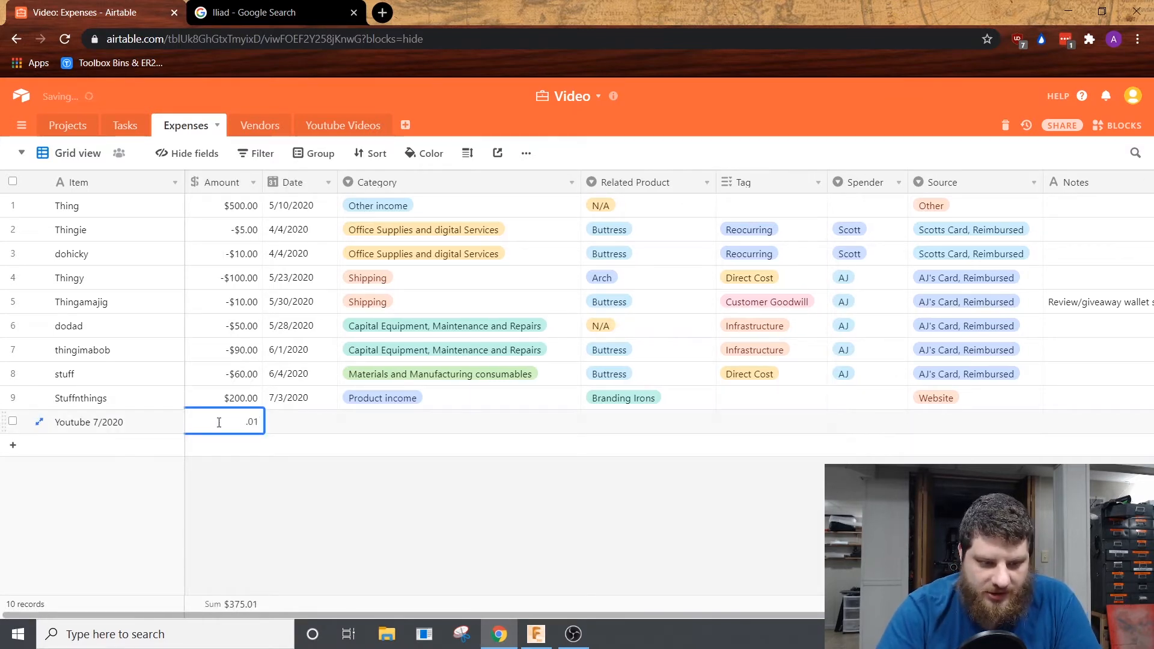
pyautogui.press('Tab')
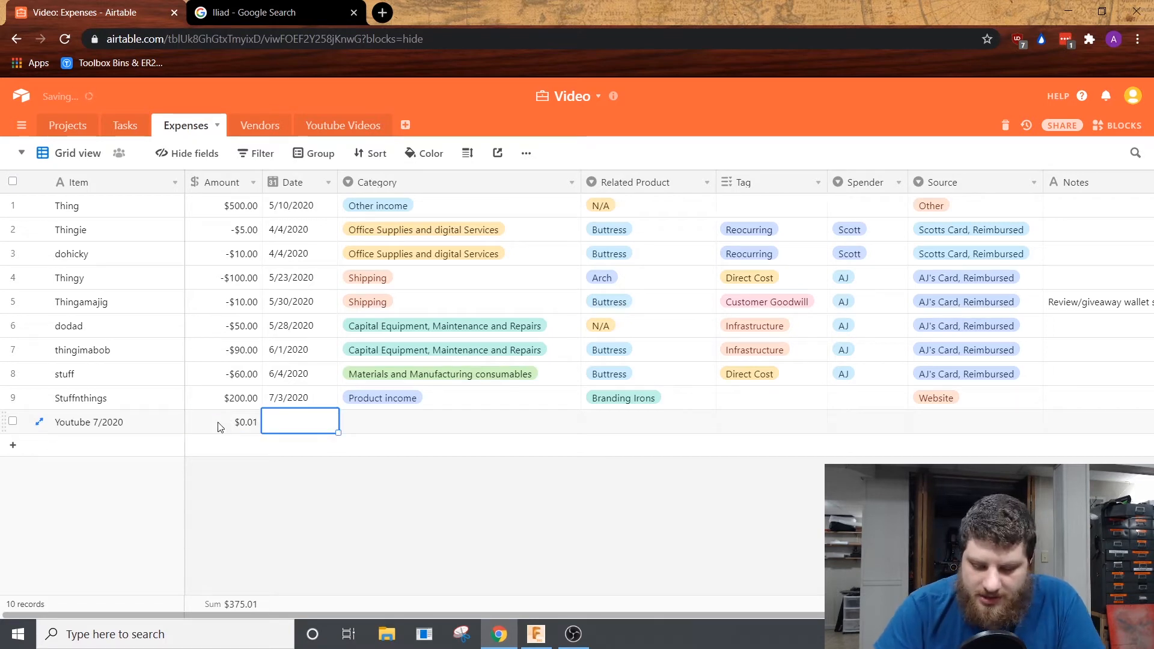
pyautogui.click(327, 430)
pyautogui.click(354, 583)
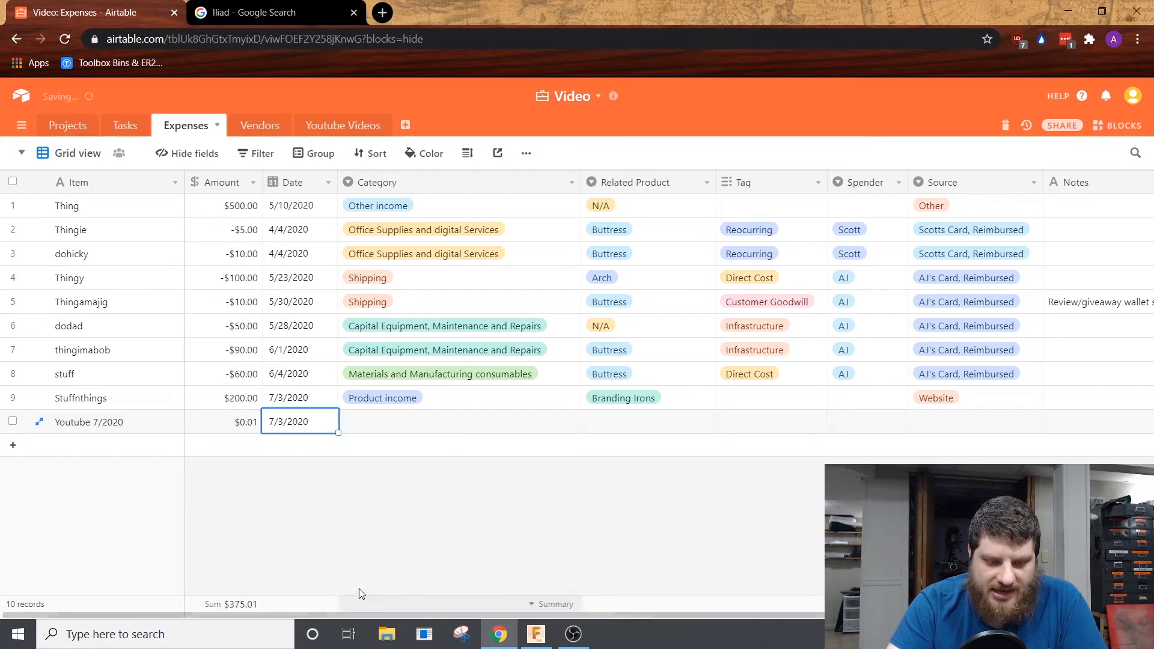
# Step: Set the Youtube 7/2020 record's category to Youtube Adsense and its related product to Other
pyautogui.doubleClick(375, 425)
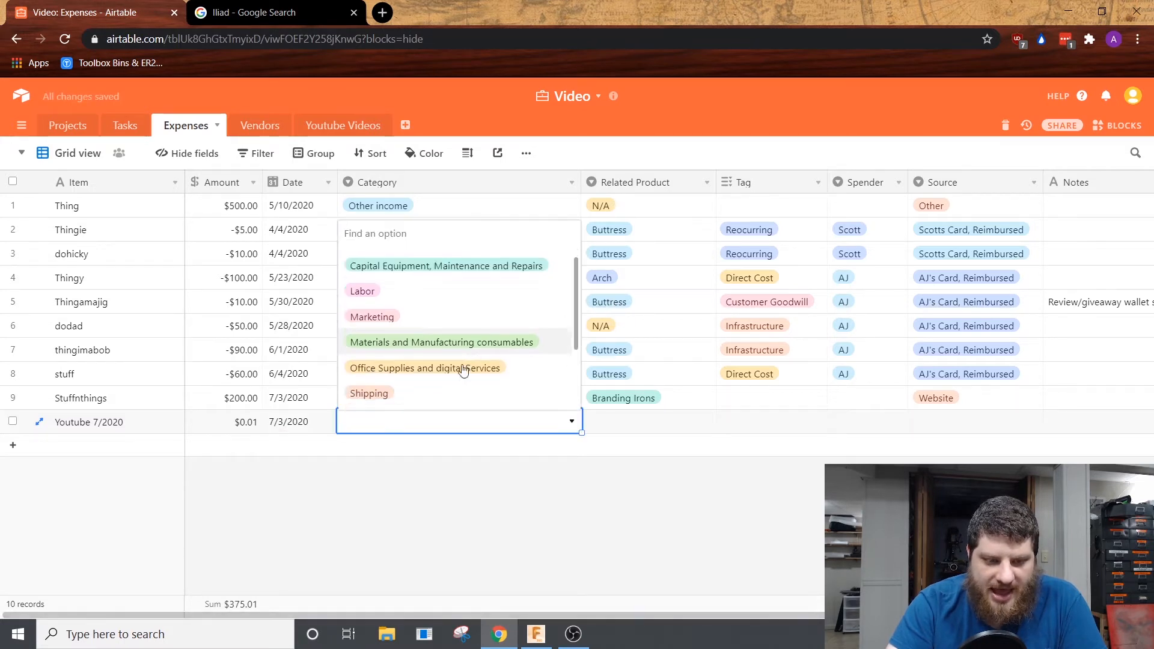
pyautogui.scroll(-3, 457, 370)
pyautogui.click(404, 398)
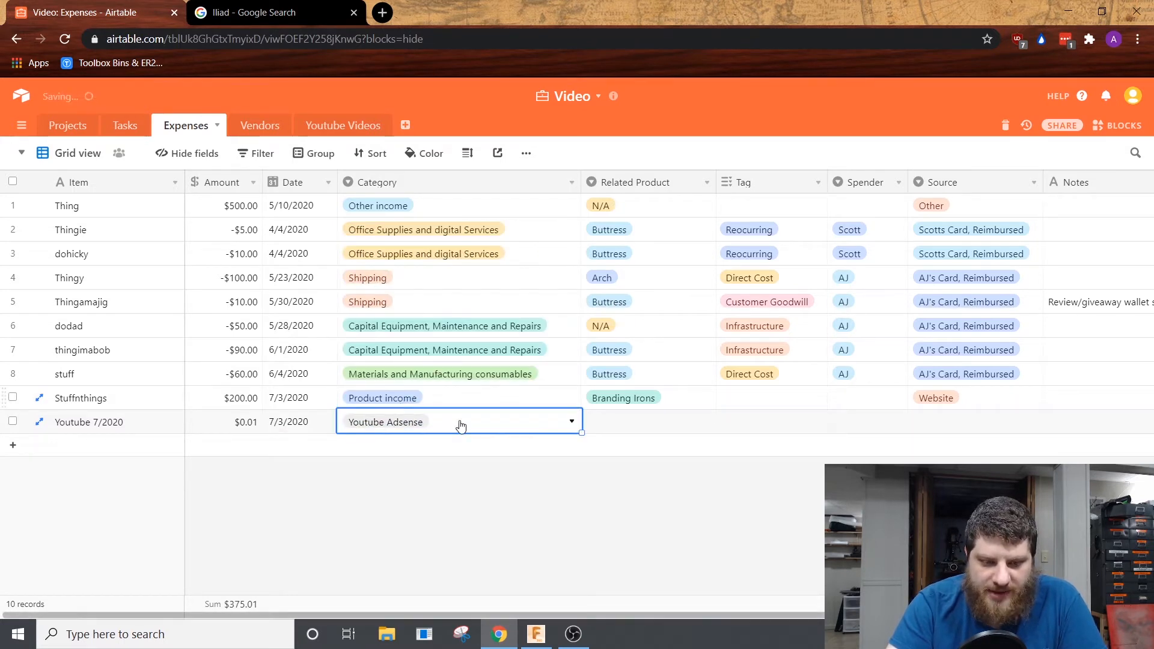
pyautogui.doubleClick(613, 419)
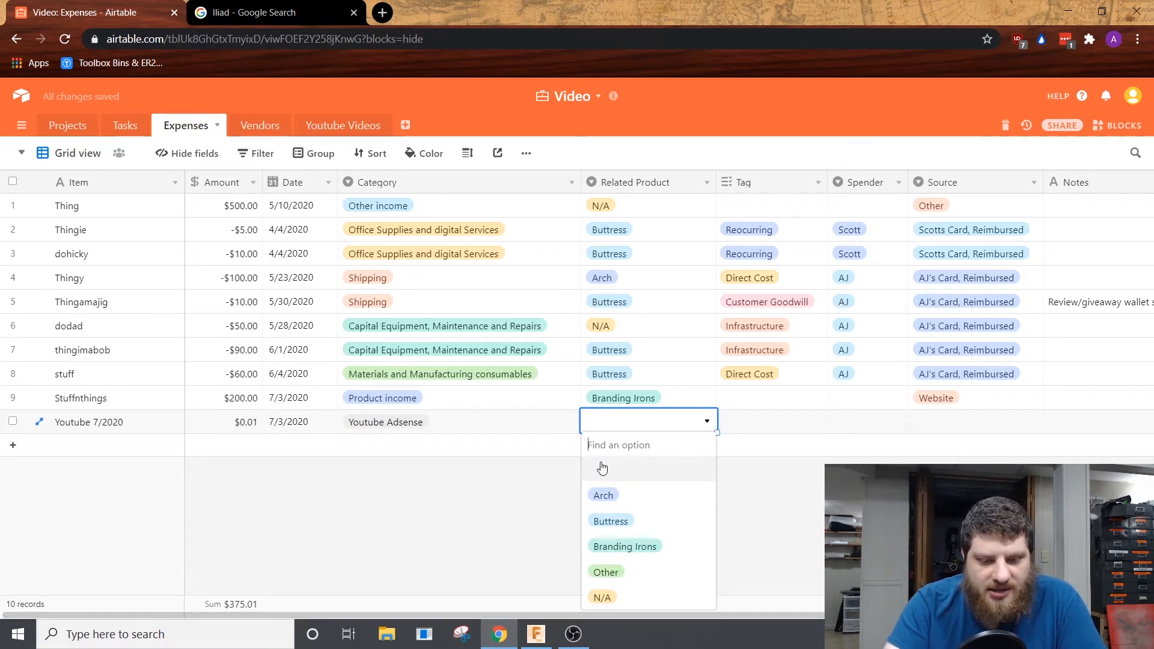
pyautogui.click(613, 572)
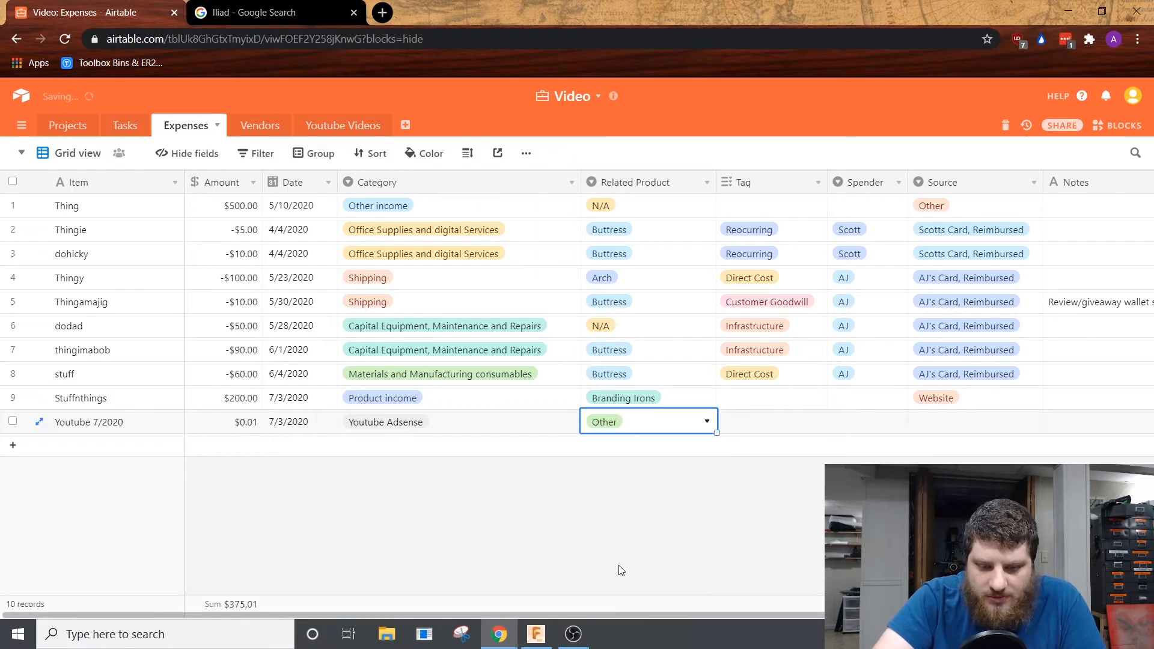
# Step: Tag the Youtube 7/2020 record with Social Media and Durable
pyautogui.click(747, 419)
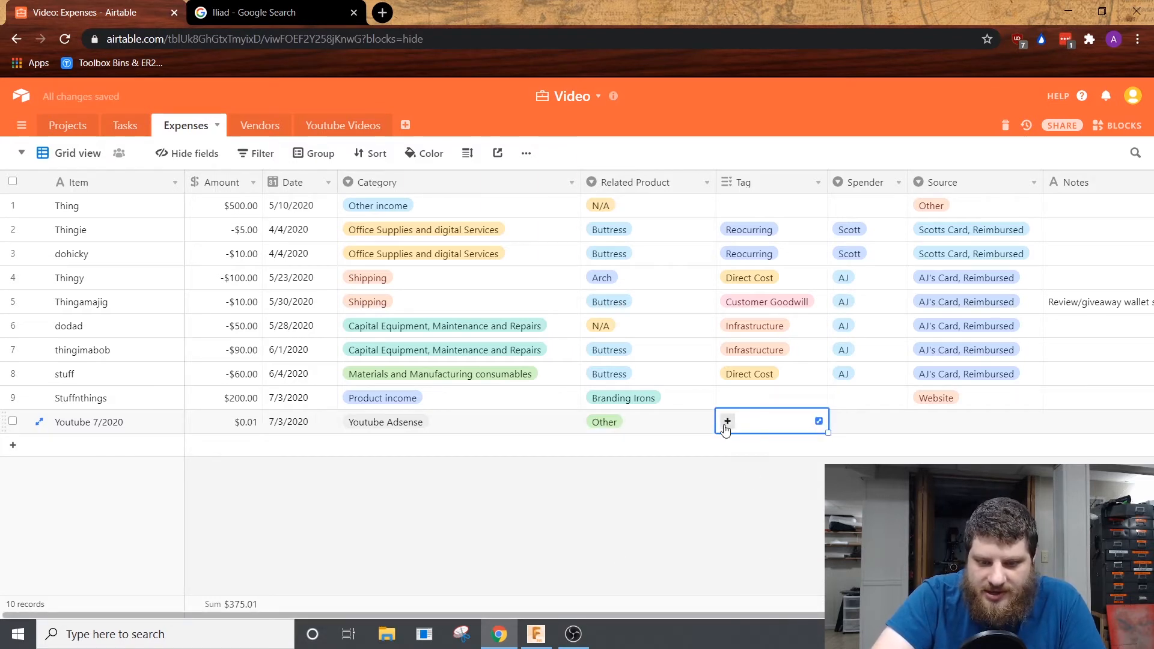
pyautogui.click(729, 424)
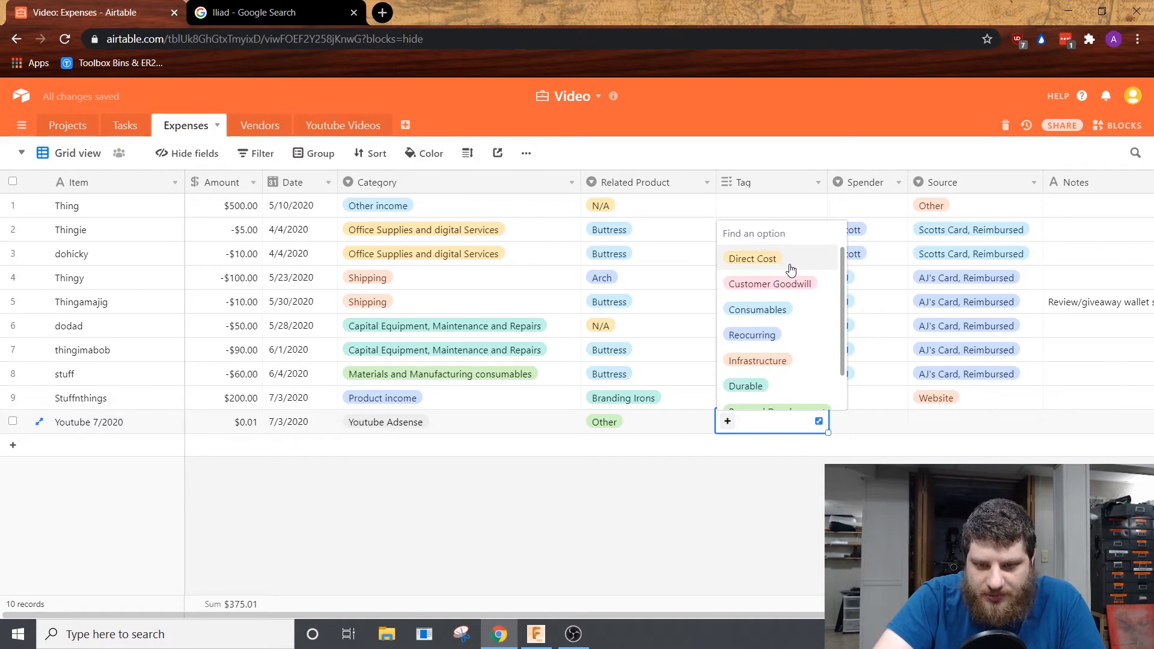
pyautogui.scroll(-2, 776, 336)
pyautogui.click(798, 399)
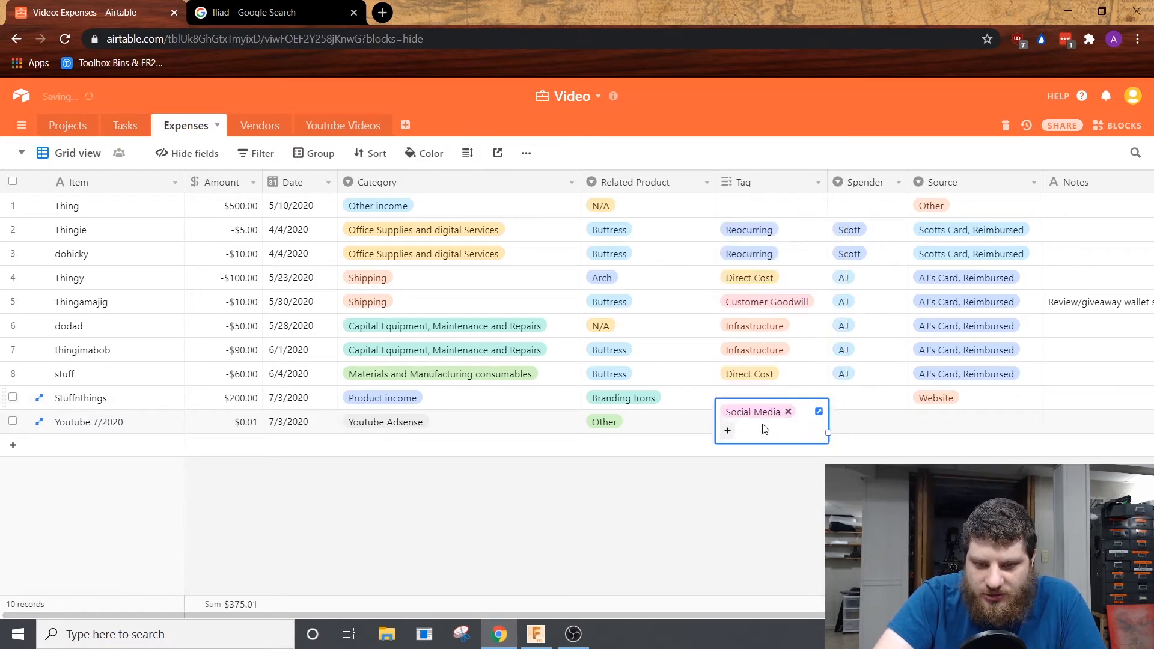
pyautogui.click(729, 433)
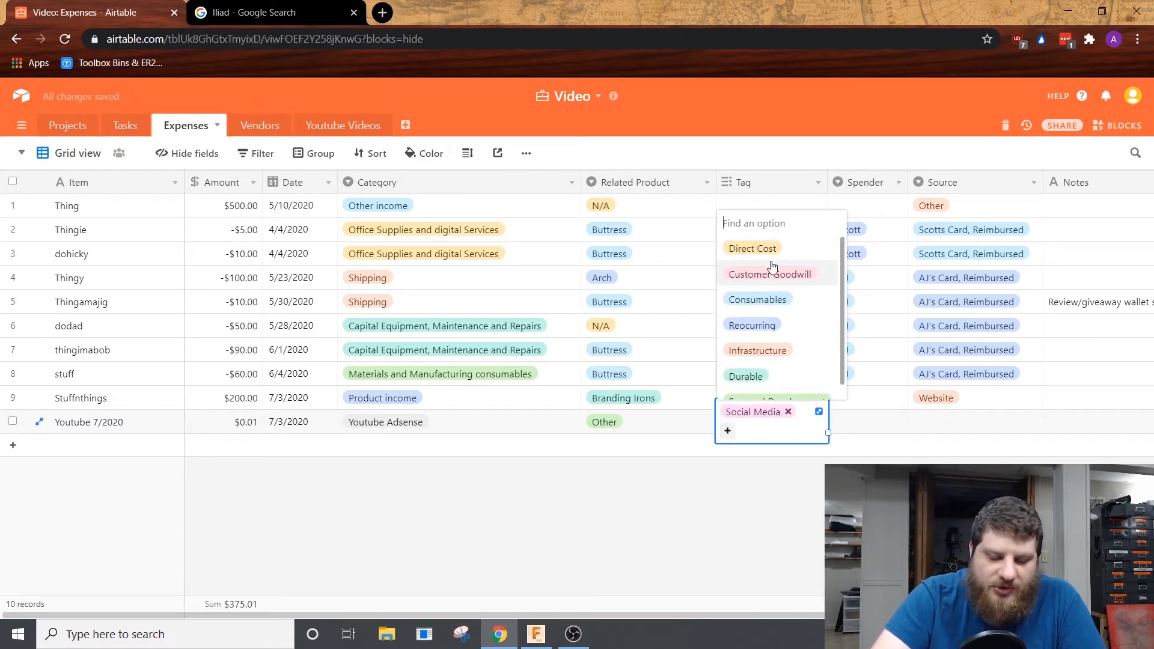
pyautogui.scroll(-1, 772, 265)
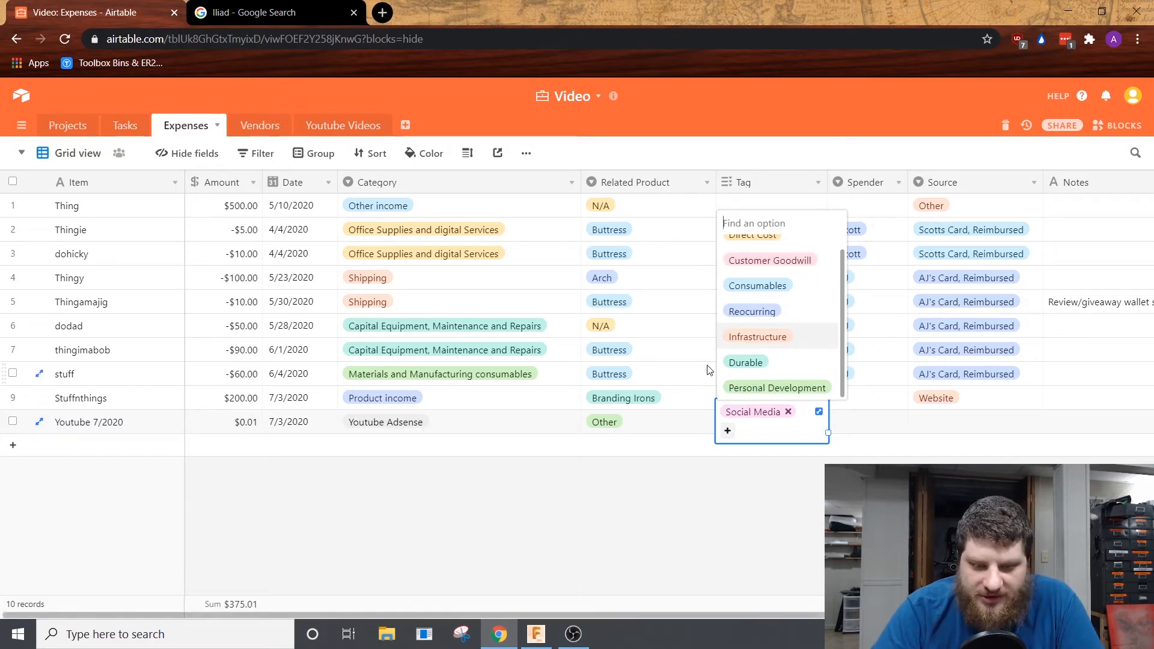
pyautogui.click(762, 361)
pyautogui.click(785, 432)
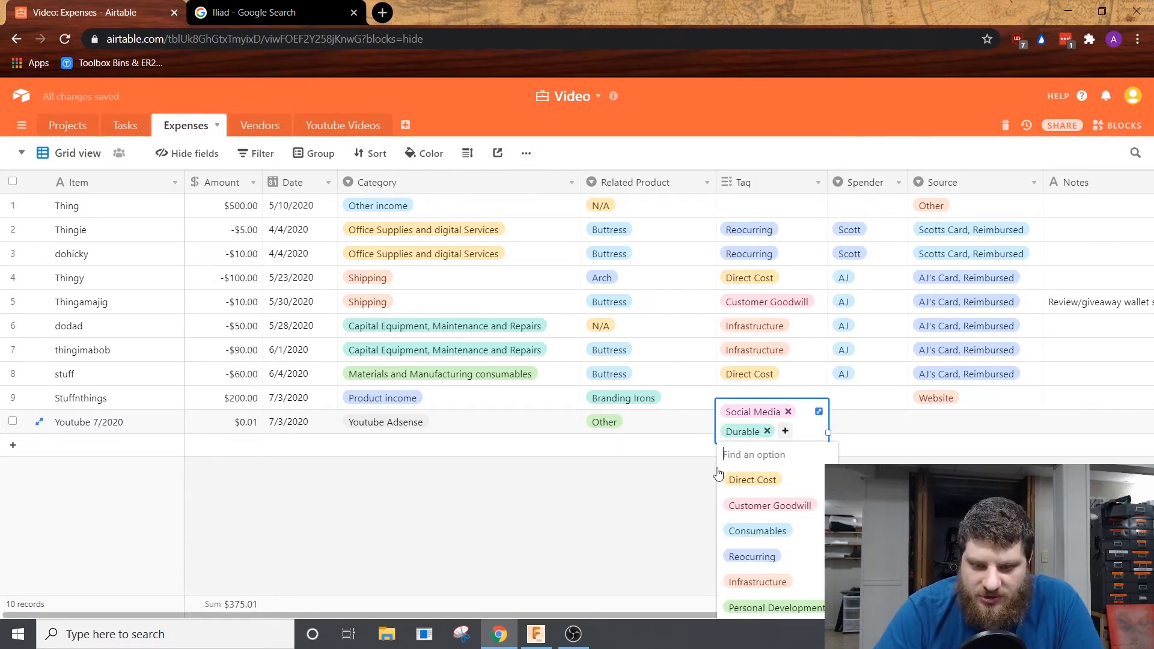
pyautogui.press('Escape')
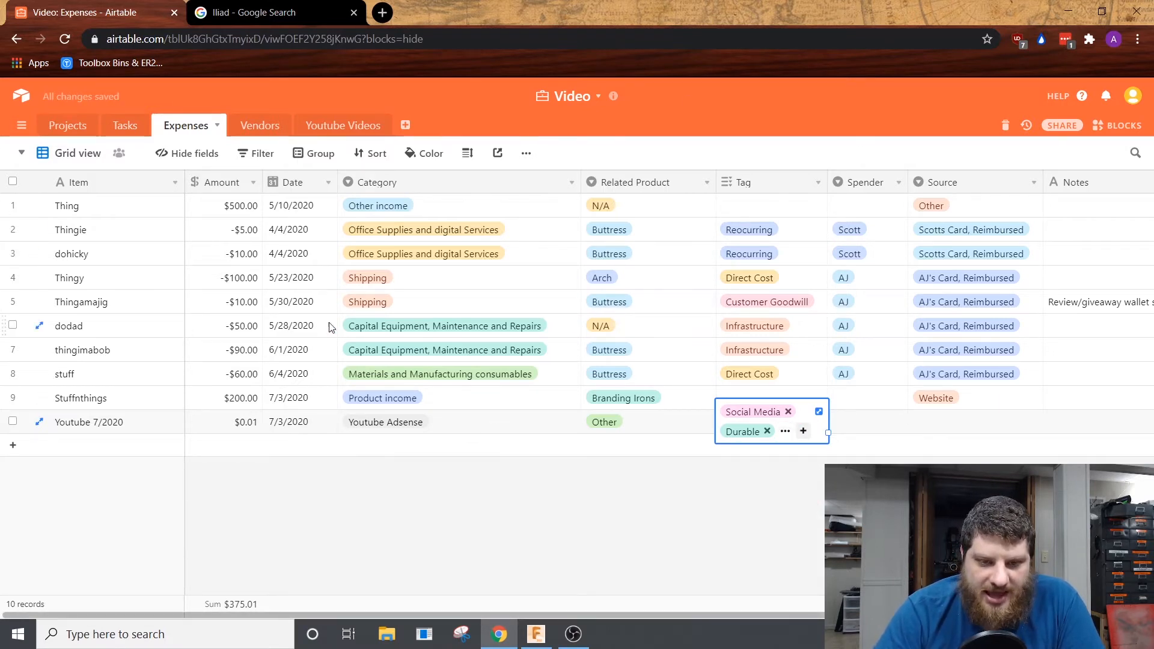
# Step: Leave the Youtube 7/2020 record's spender empty and set its source to Other
pyautogui.click(878, 421)
pyautogui.click(879, 421)
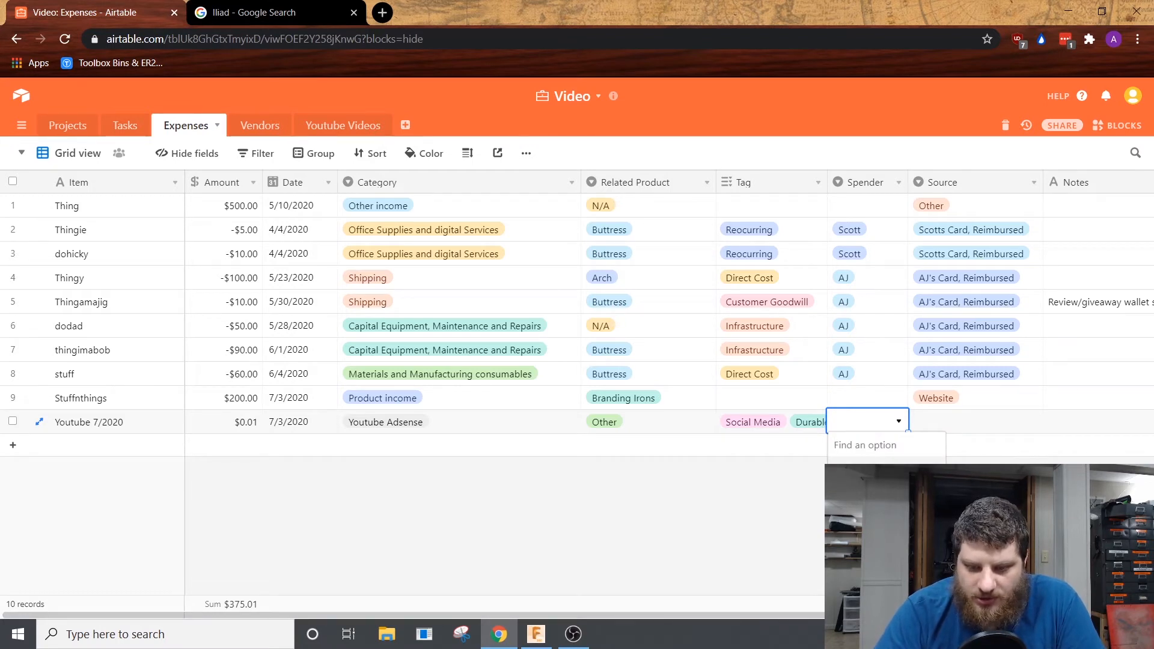
pyautogui.press('Escape')
pyautogui.click(933, 424)
pyautogui.click(933, 425)
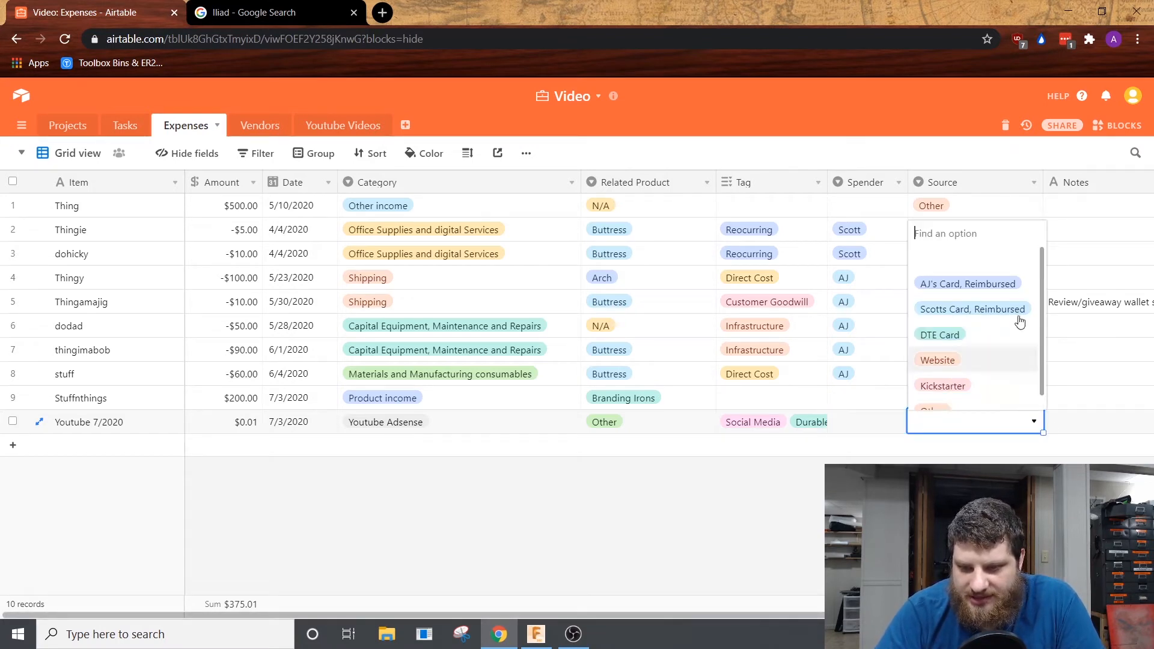
pyautogui.scroll(-1, 1021, 322)
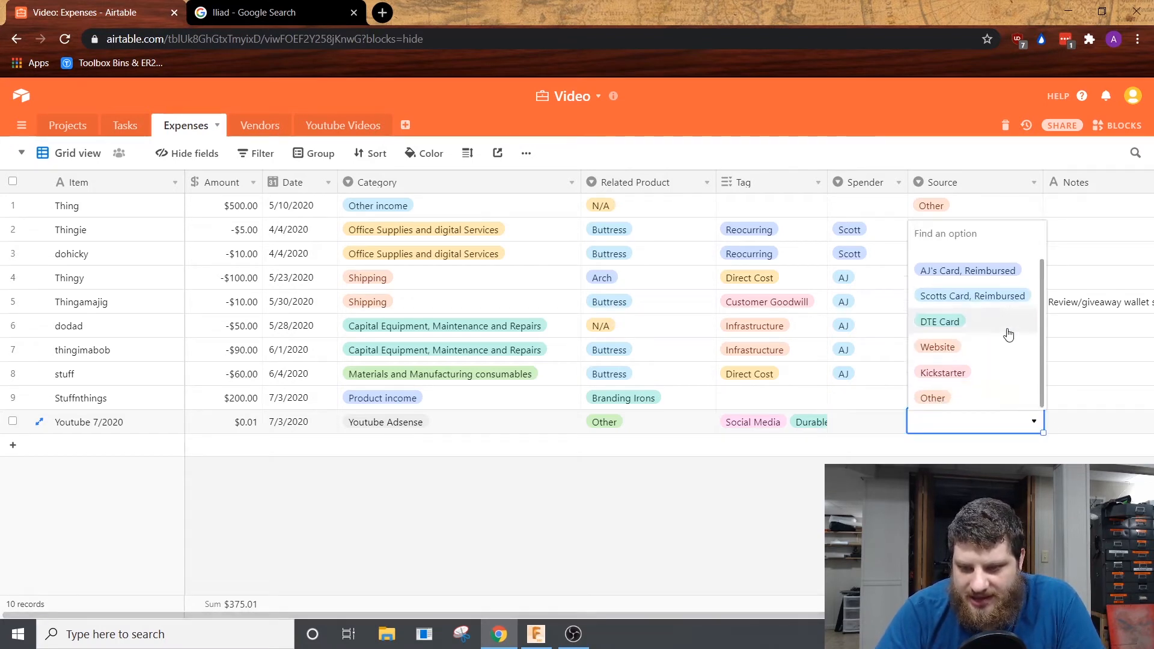
pyautogui.click(969, 408)
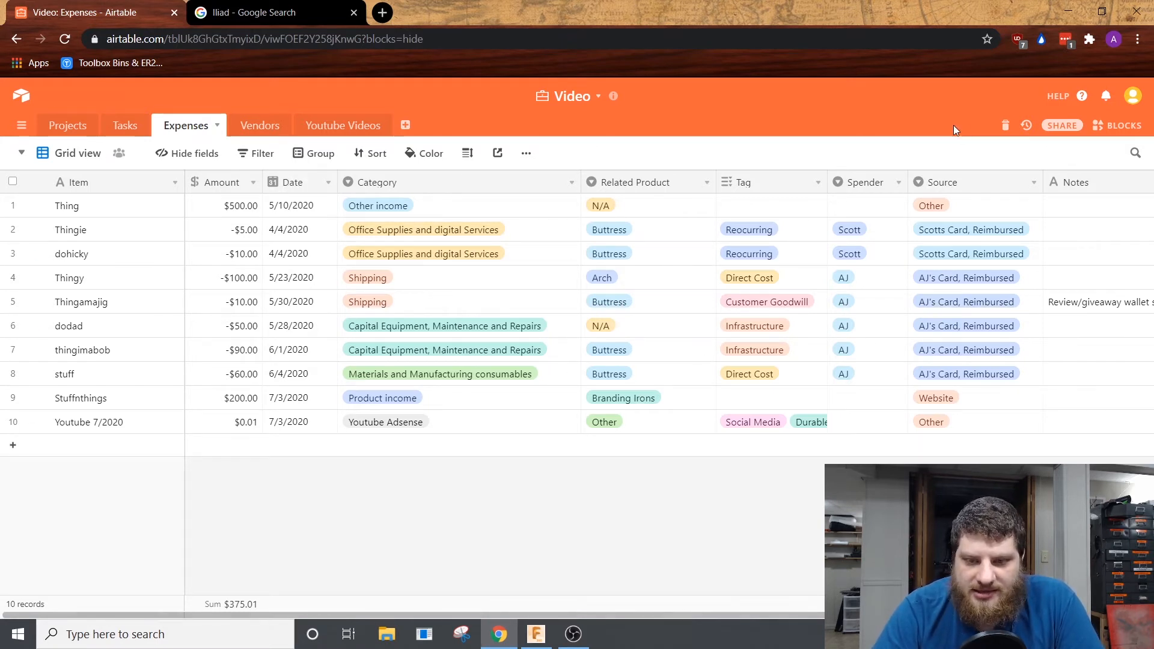
# Step: In the Vendors table, adjust the Contact Method column's width and widen the Website column to show more of each link
pyautogui.click(259, 125)
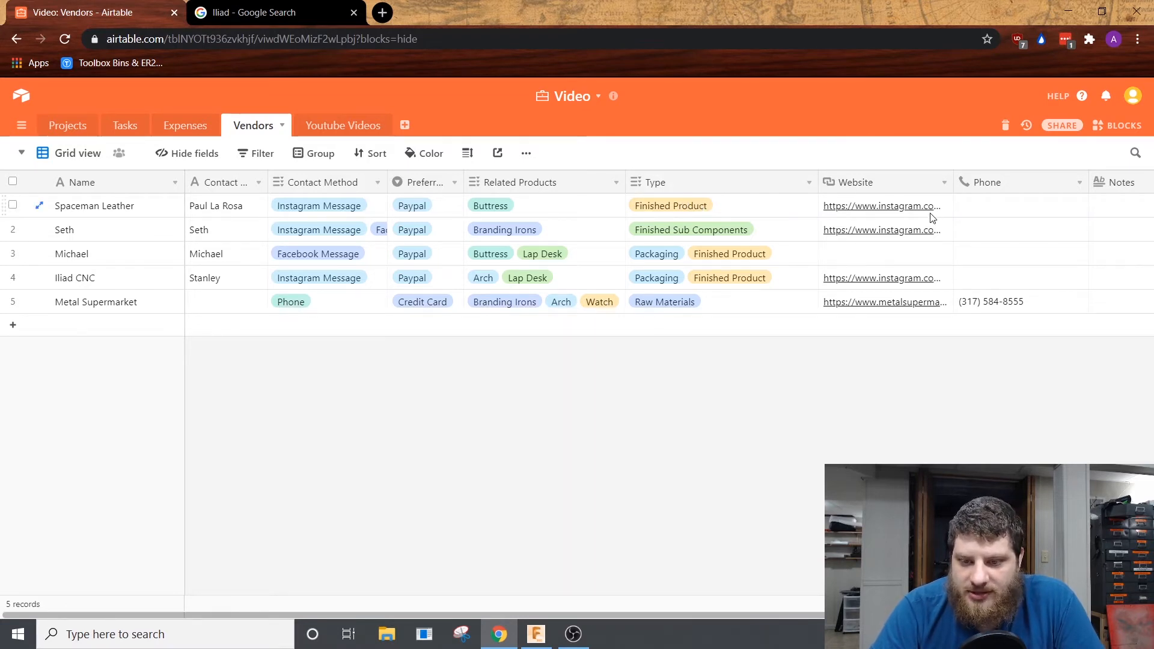
pyautogui.click(1044, 207)
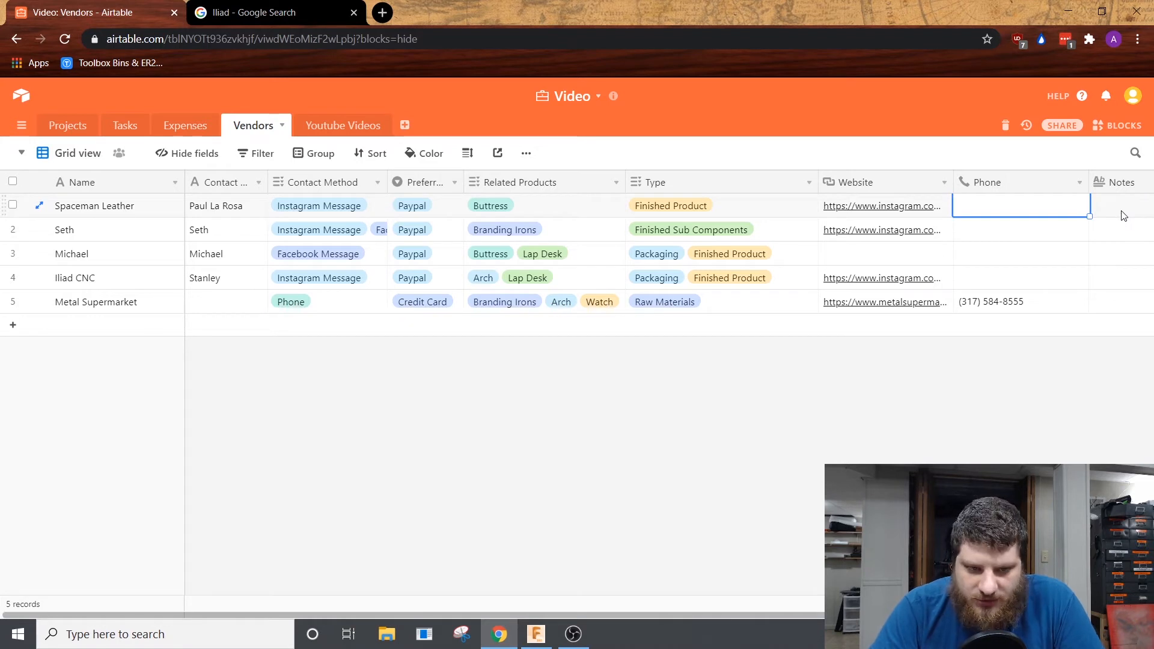
pyautogui.press('Escape')
pyautogui.moveTo(388, 182); pyautogui.dragTo(460, 184)
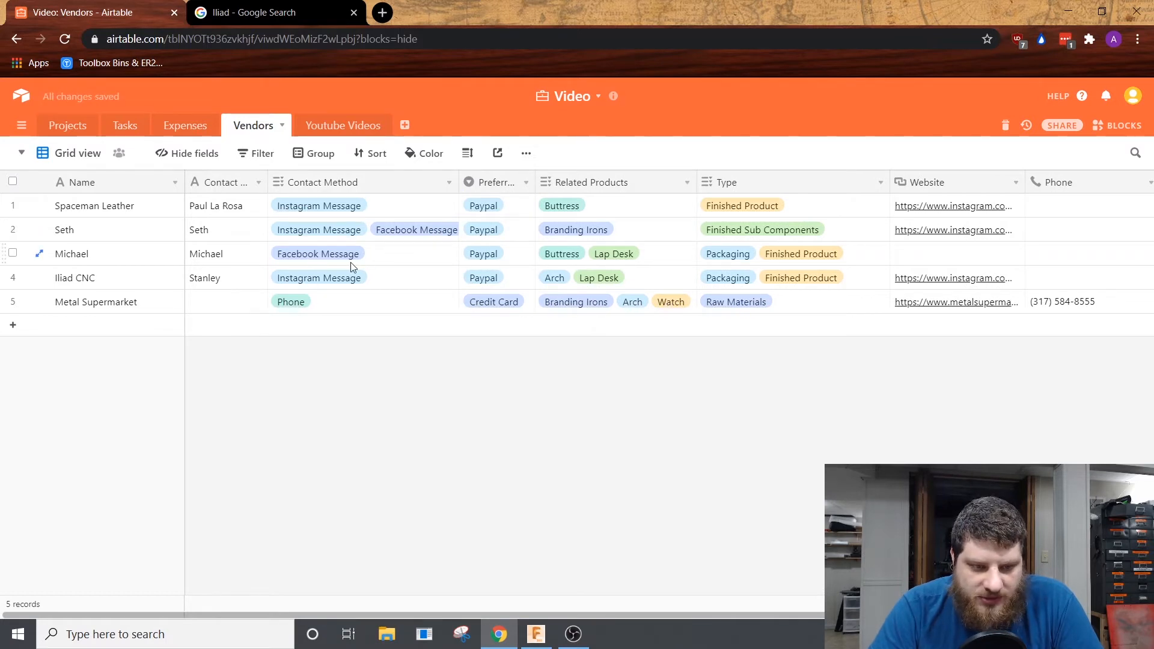
pyautogui.moveTo(460, 182); pyautogui.dragTo(383, 177)
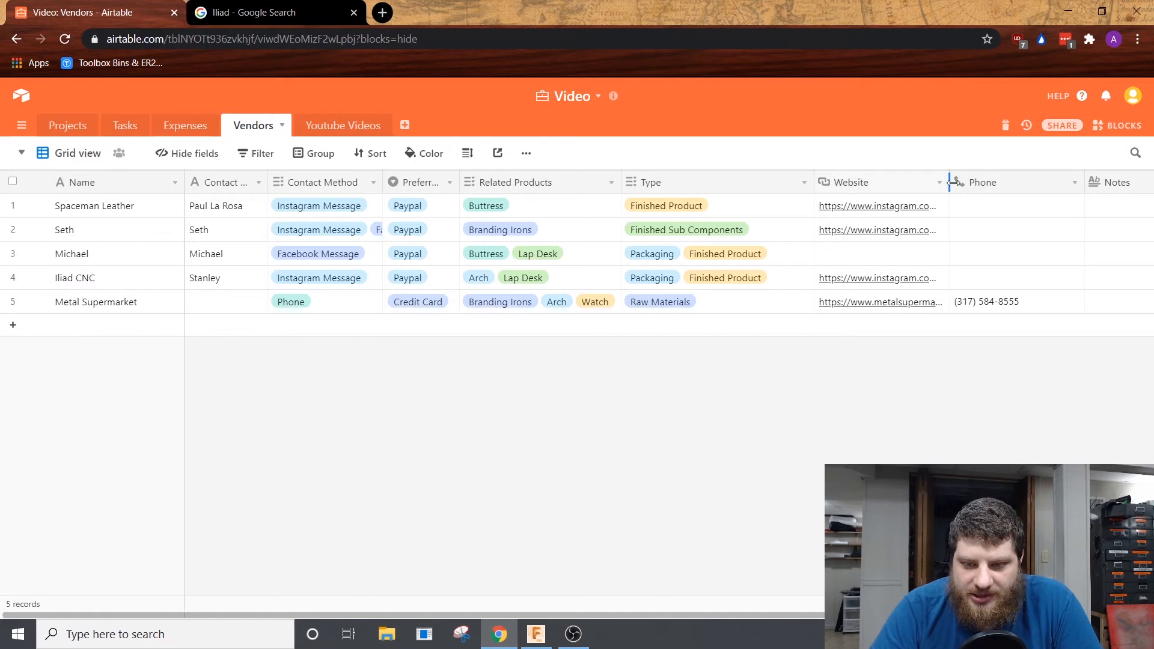
pyautogui.moveTo(949, 182); pyautogui.dragTo(975, 183)
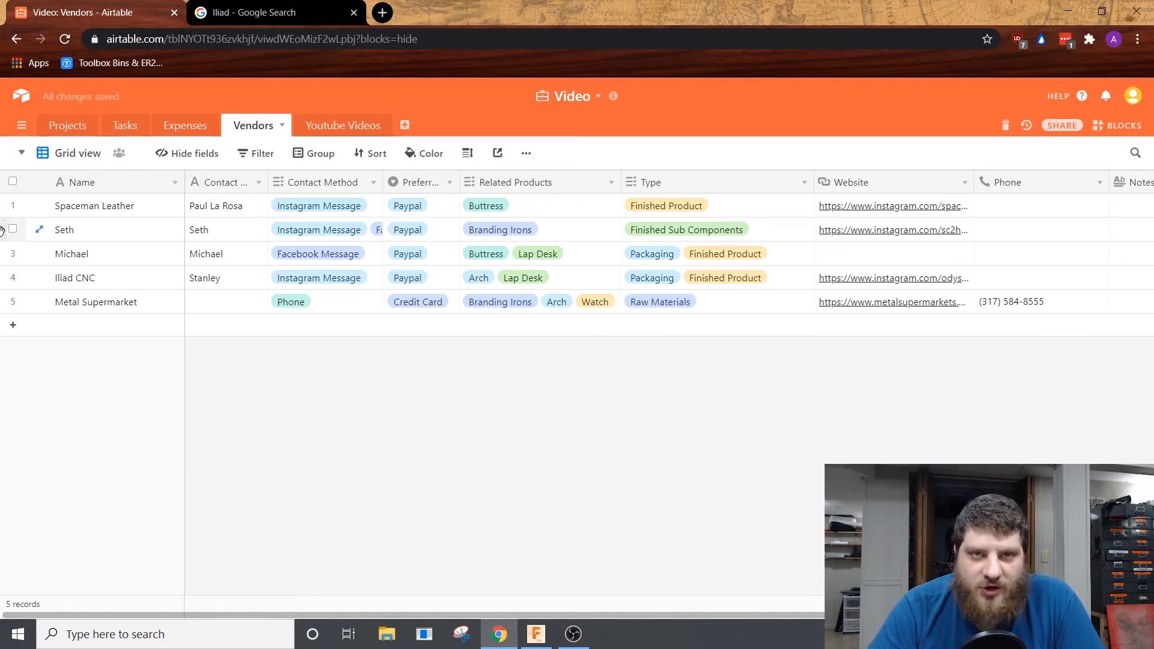
pyautogui.click(956, 308)
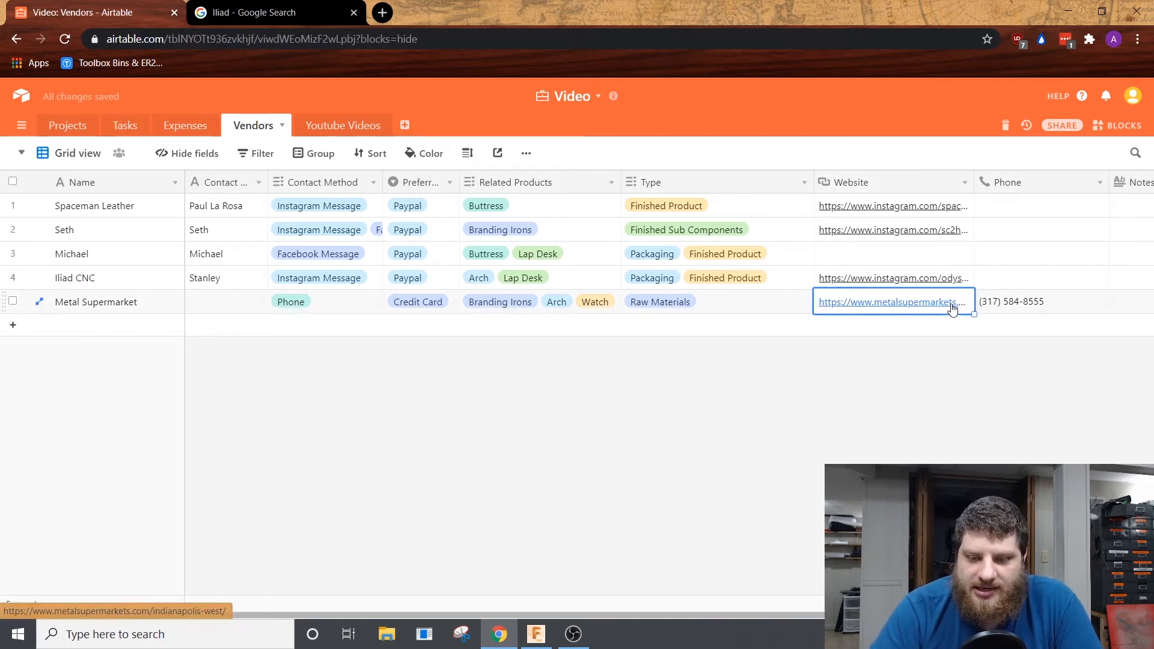
# Step: Open the Youtube Videos table and change the progress option of the Airtable for manufacturing video idea
pyautogui.click(346, 125)
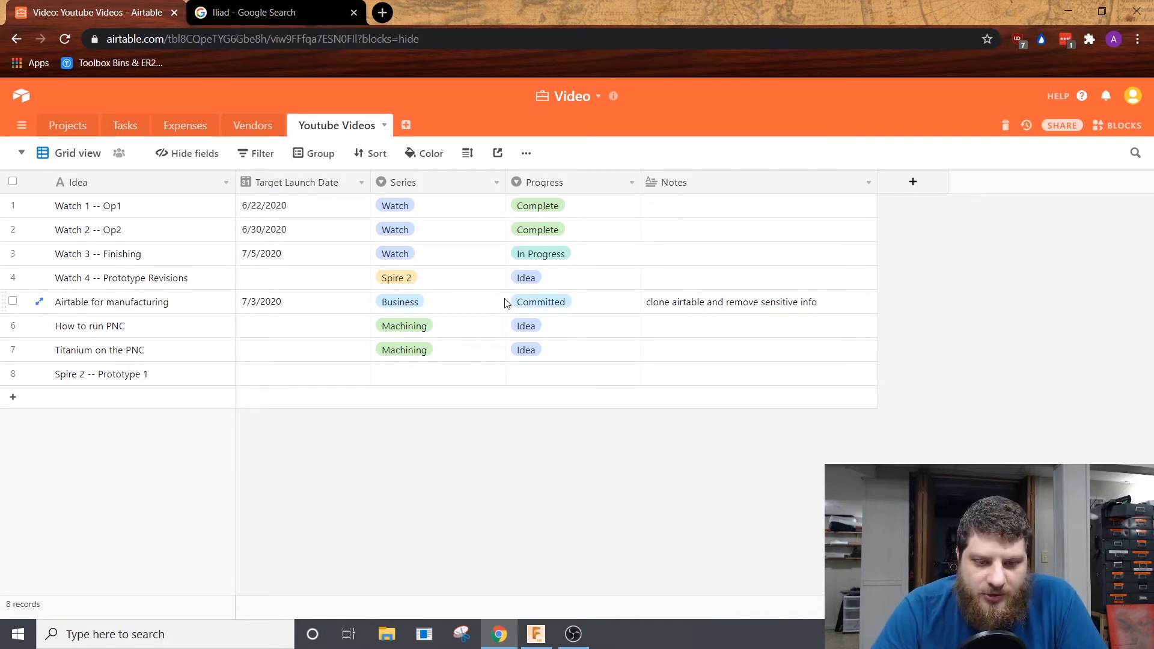
pyautogui.click(576, 307)
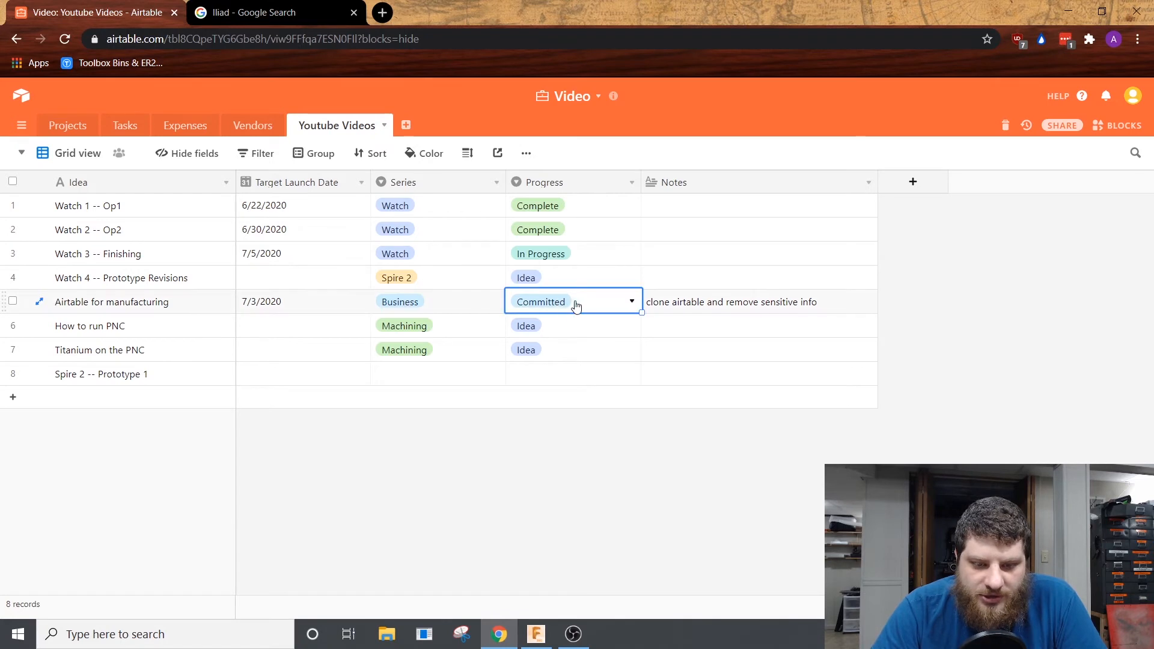
pyautogui.click(575, 306)
pyautogui.click(552, 429)
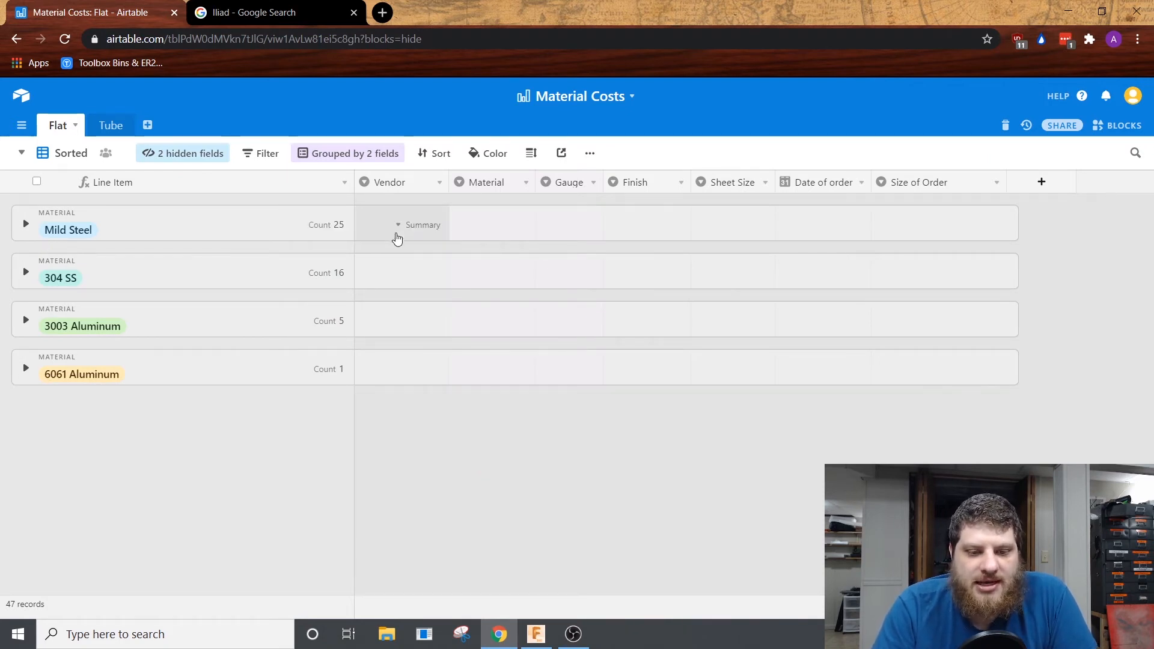
# Step: Expand the Mild Steel group in the Material Costs base's Flat table and review its sheet orders by gauge
pyautogui.click(27, 225)
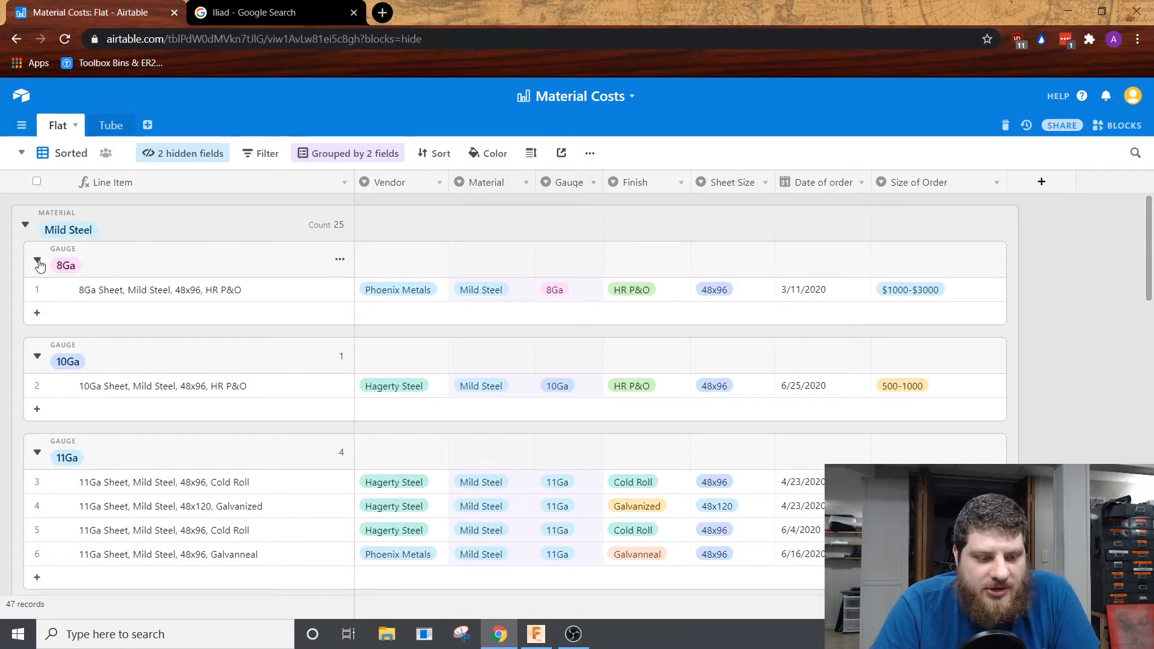
pyautogui.click(26, 225)
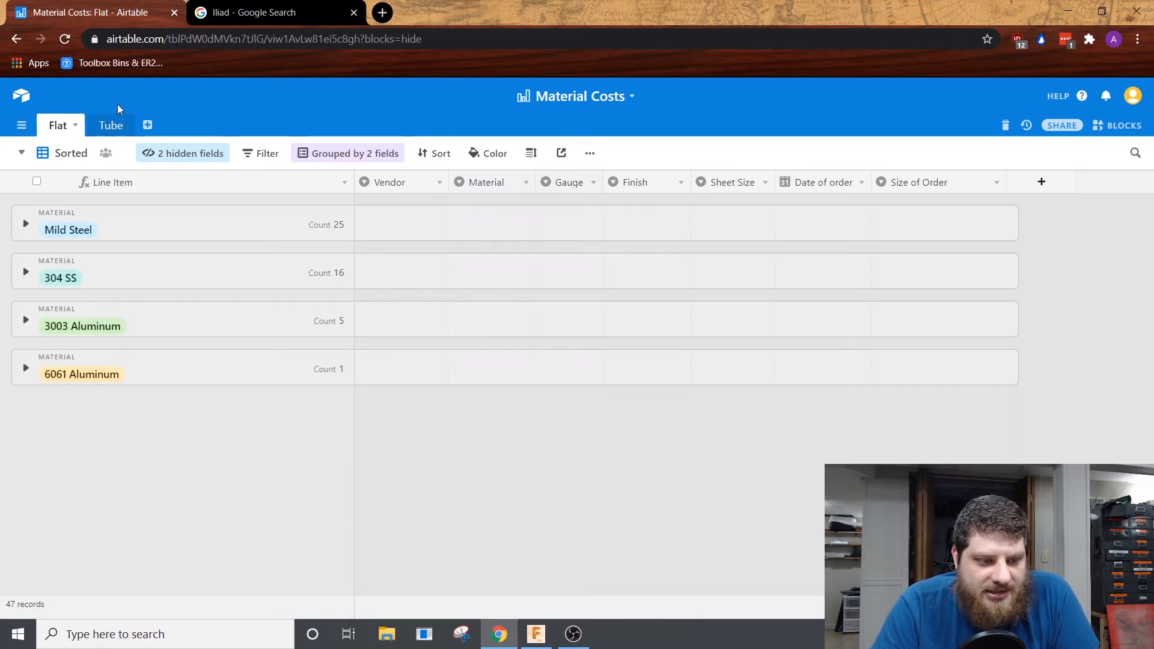
pyautogui.click(42, 229)
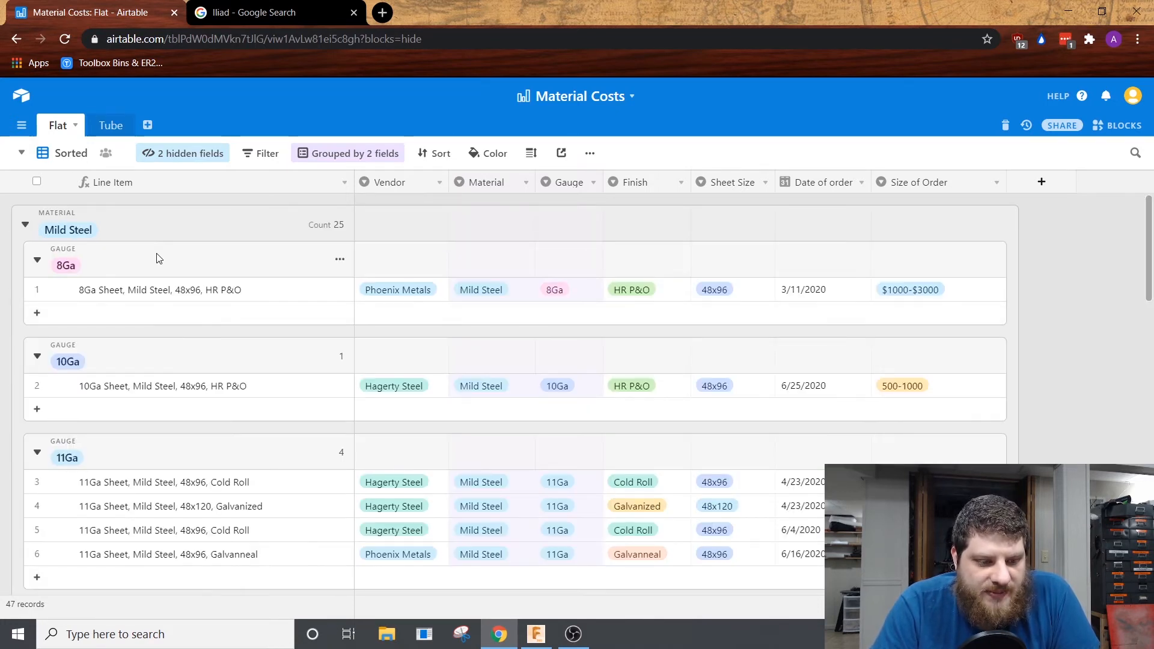
pyautogui.scroll(-10, 85, 309)
pyautogui.scroll(4, 205, 418)
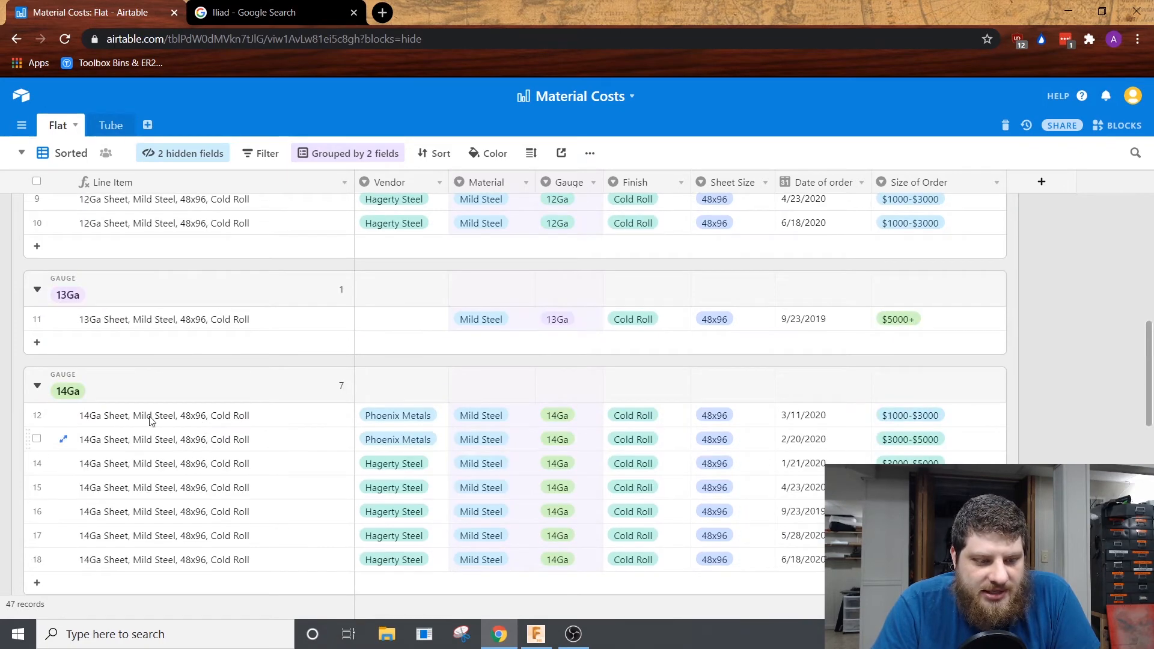
pyautogui.scroll(6, 487, 372)
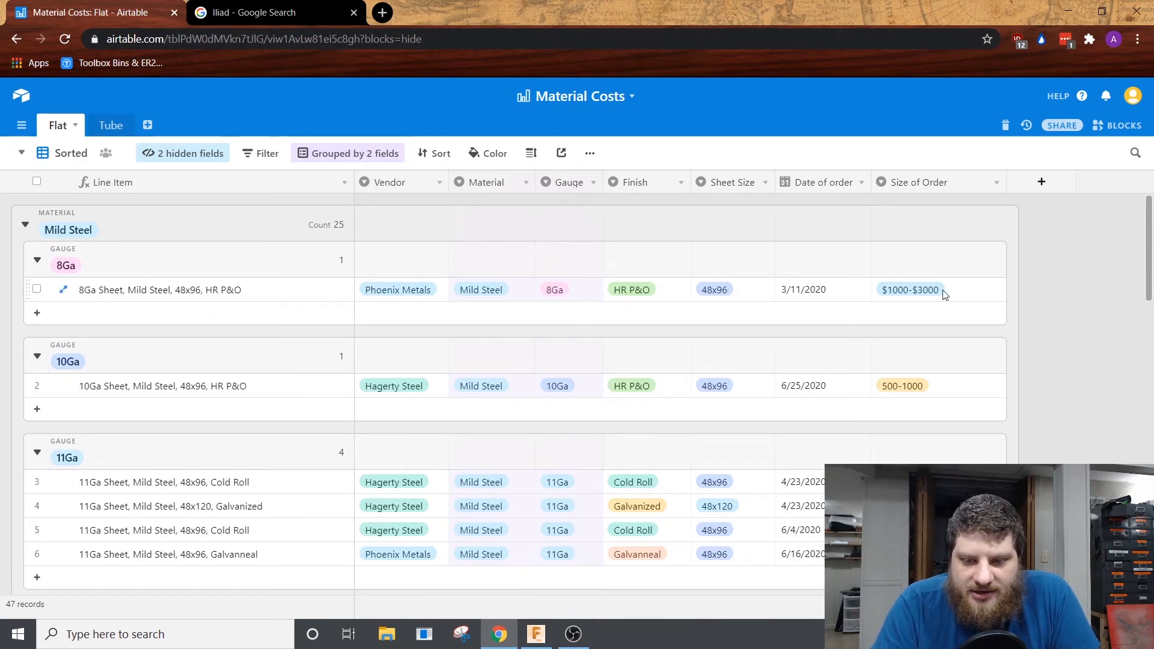
pyautogui.scroll(-4, 923, 298)
pyautogui.scroll(4, 902, 361)
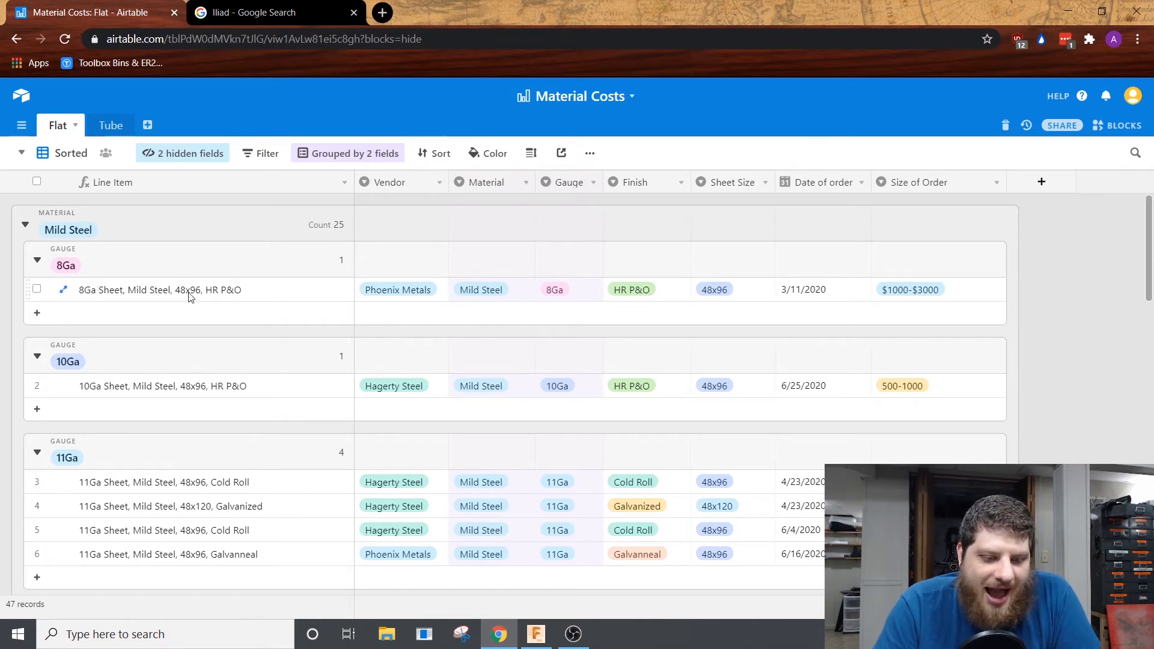
# Step: Check the material options of the 8Ga mild steel record, then try the Mill finish and set it back to HR P&O
pyautogui.doubleClick(472, 291)
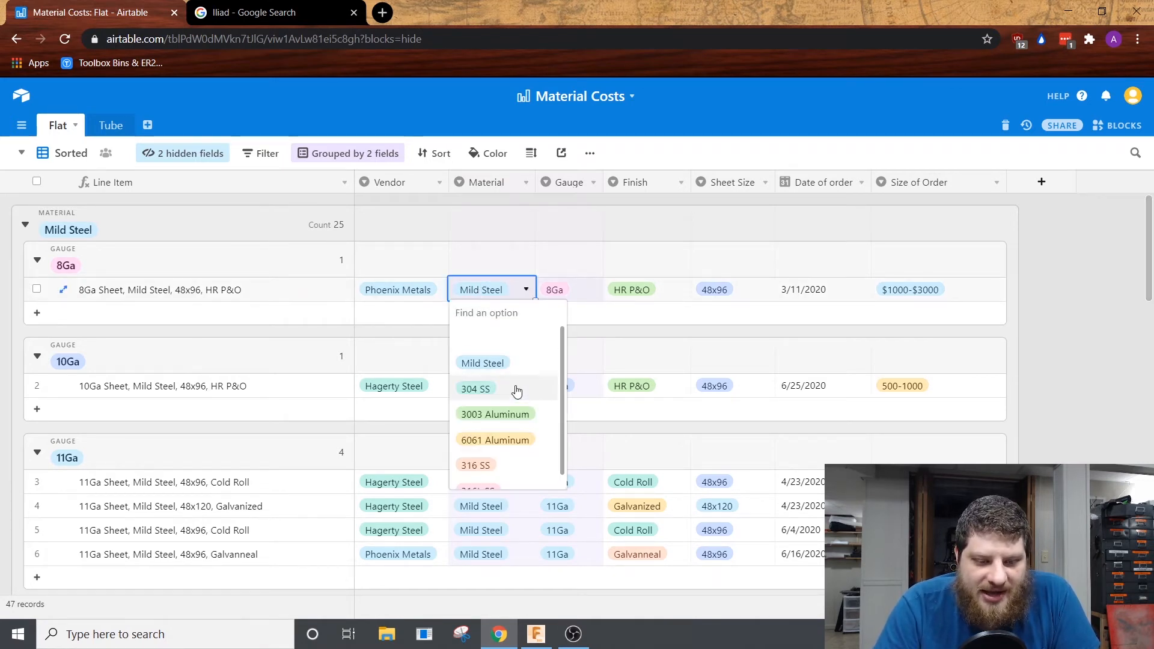
pyautogui.click(523, 286)
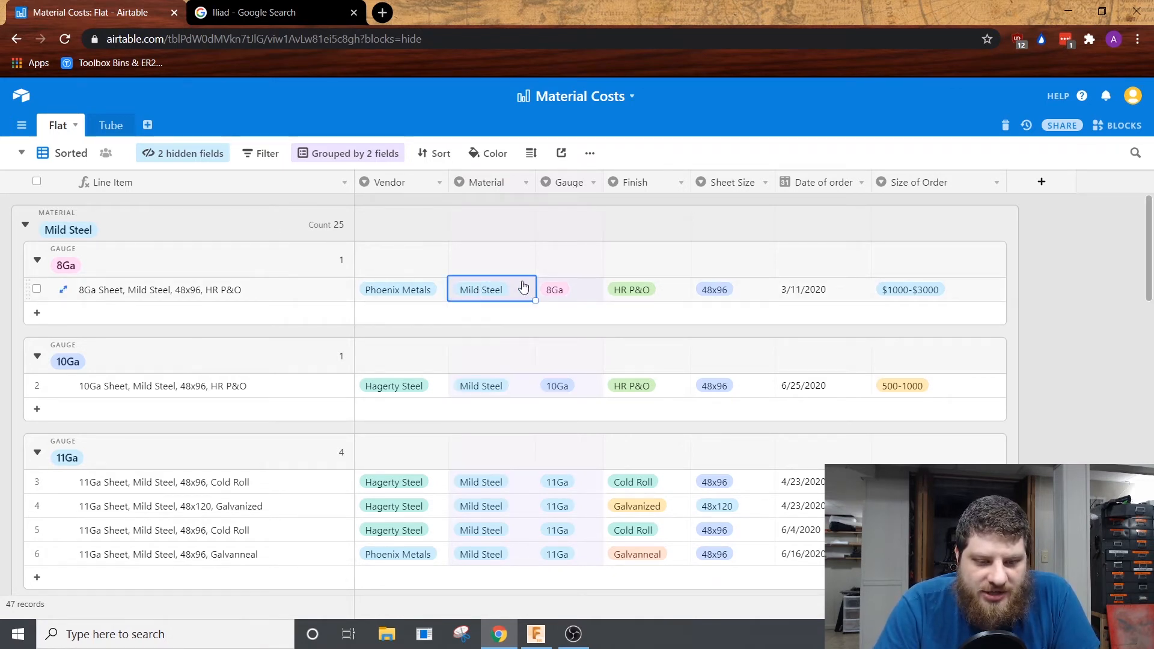
pyautogui.doubleClick(643, 293)
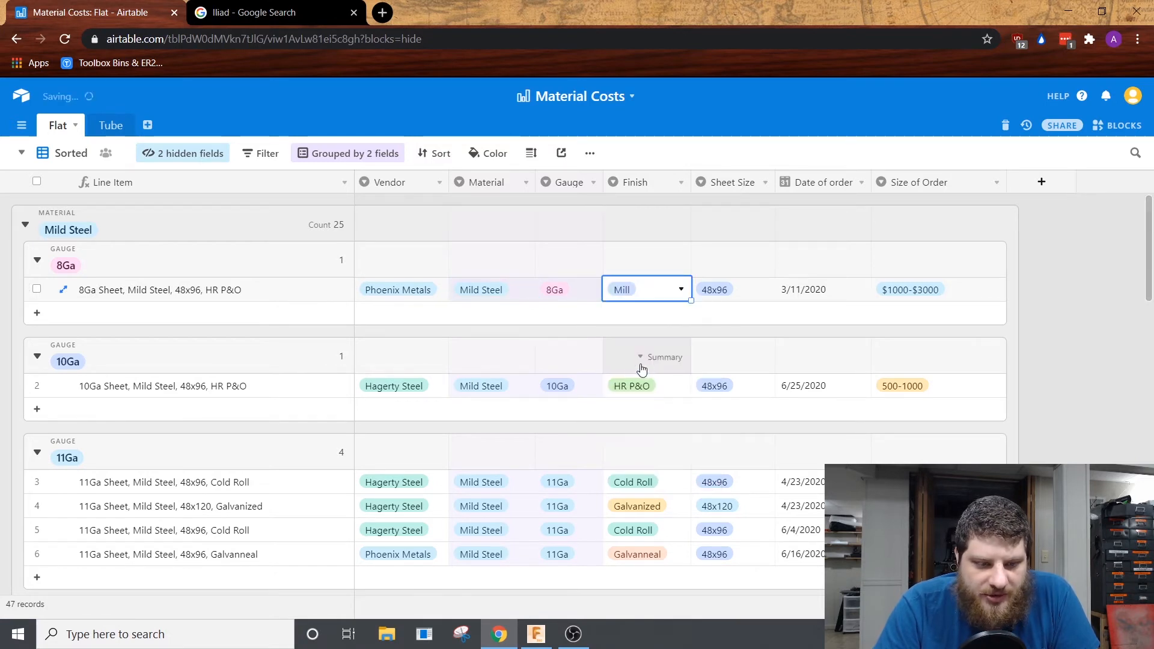
pyautogui.click(624, 363)
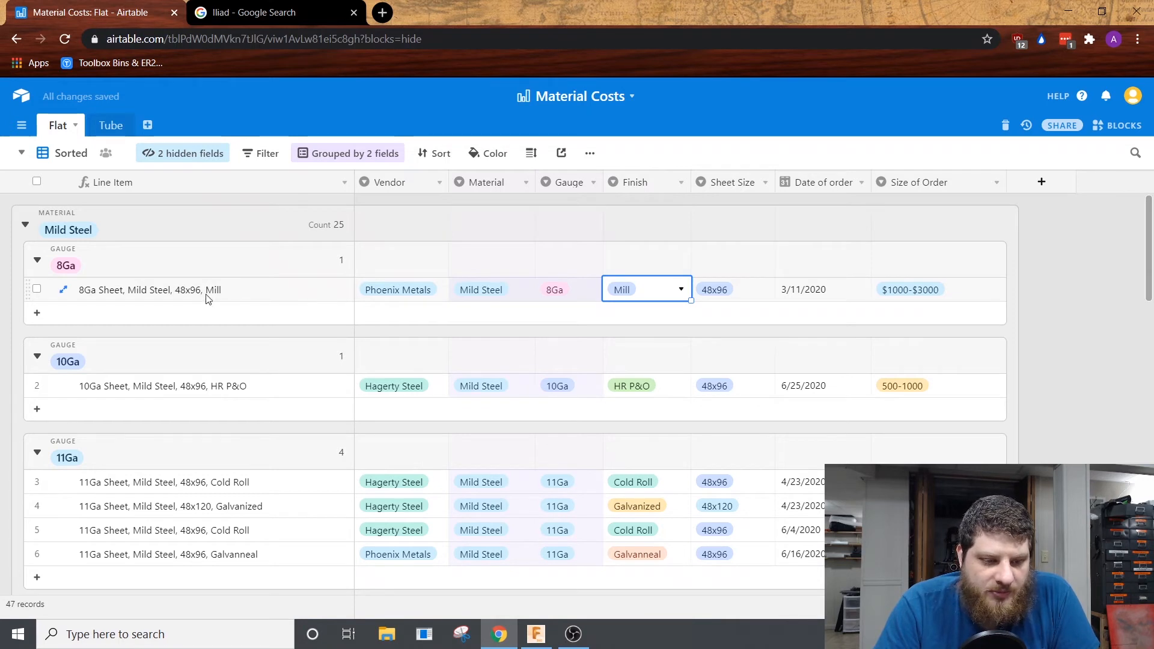
pyautogui.click(625, 290)
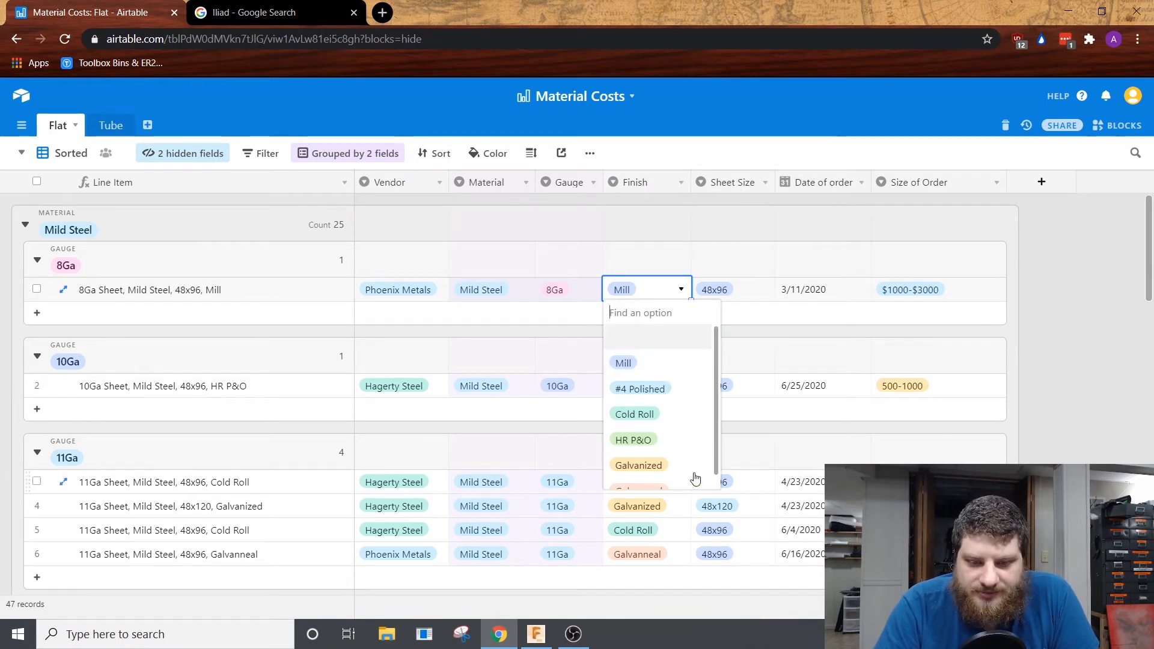
pyautogui.click(656, 439)
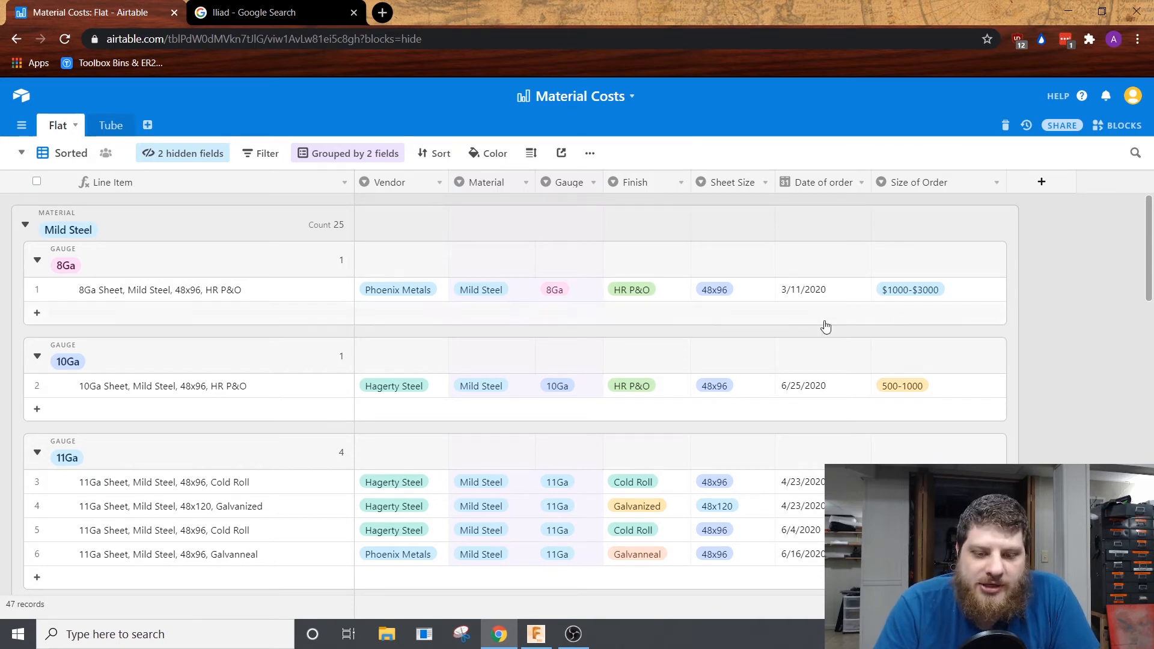
# Step: Collapse the Mild Steel group and expand the 3003 Aluminum group to review its sheet orders
pyautogui.scroll(-4, 789, 263)
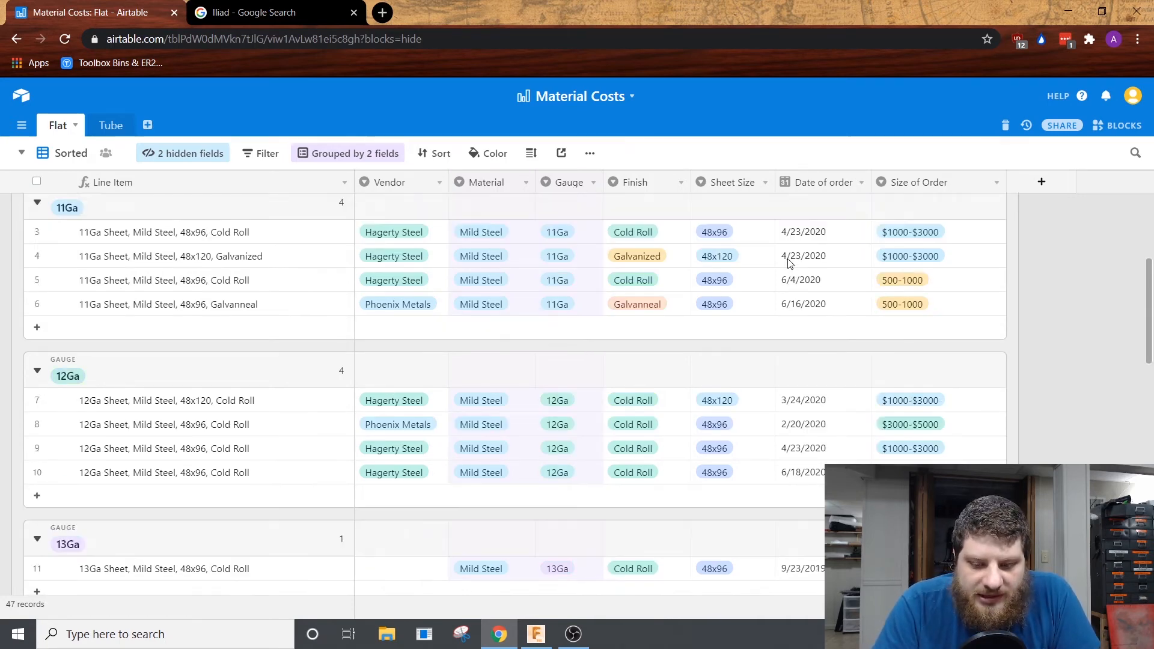
pyautogui.scroll(8, 790, 263)
pyautogui.click(26, 224)
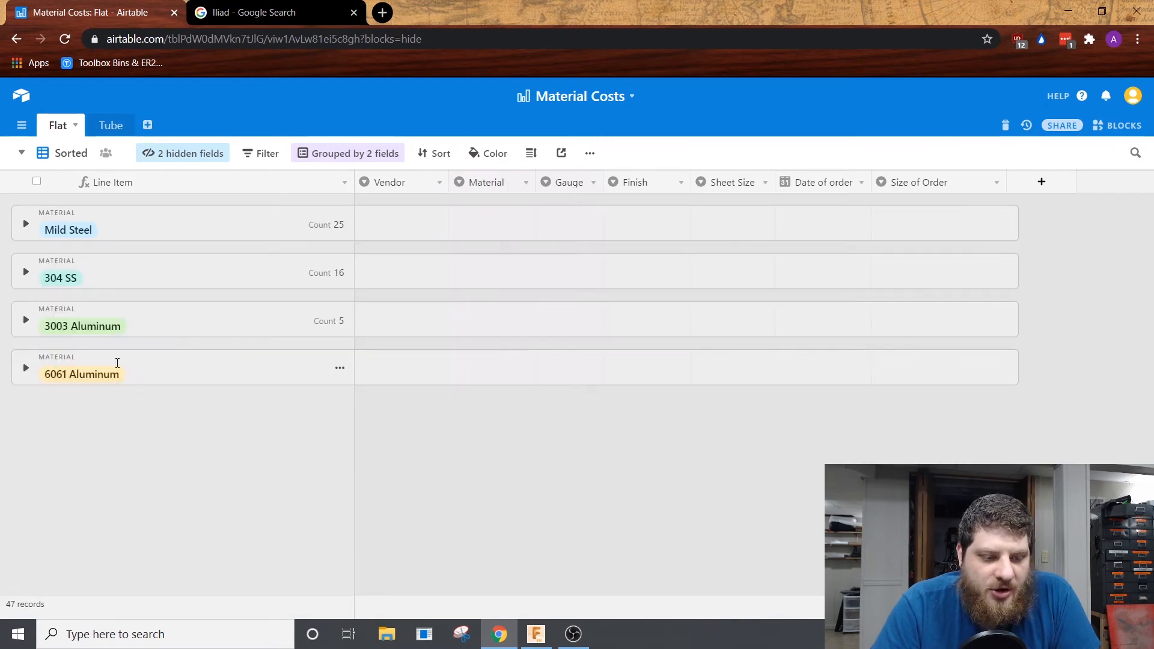
pyautogui.click(26, 319)
pyautogui.scroll(-4, 29, 331)
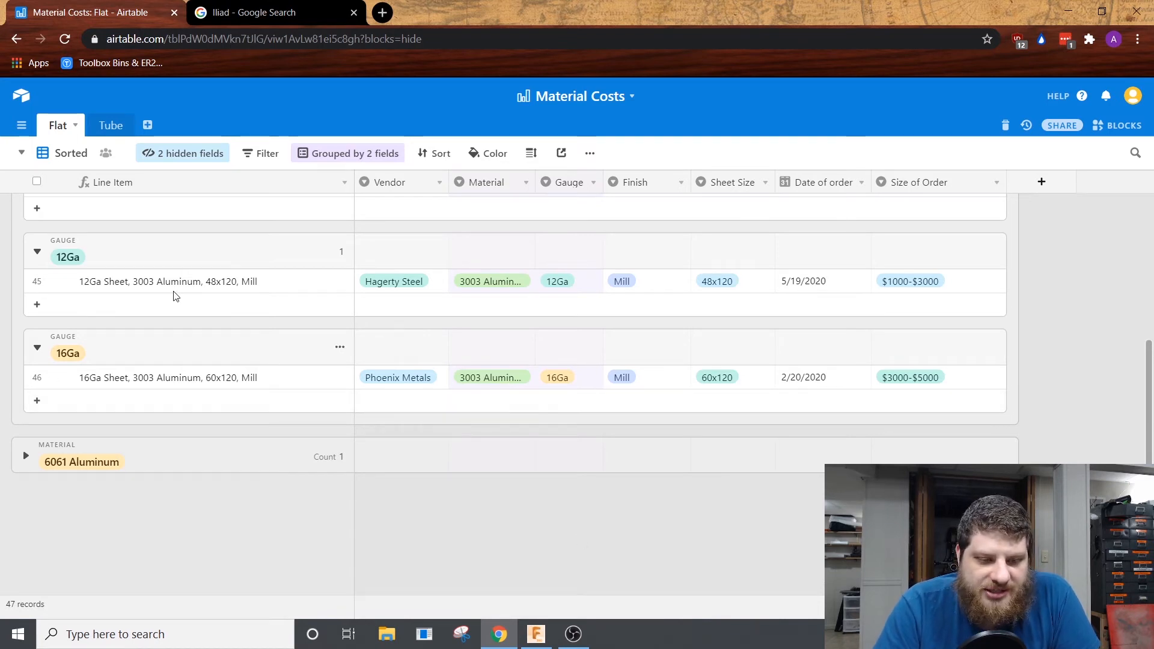
# Step: Open the Tube table and expand the Round DOM group to review its tube orders by size and gauge
pyautogui.click(110, 126)
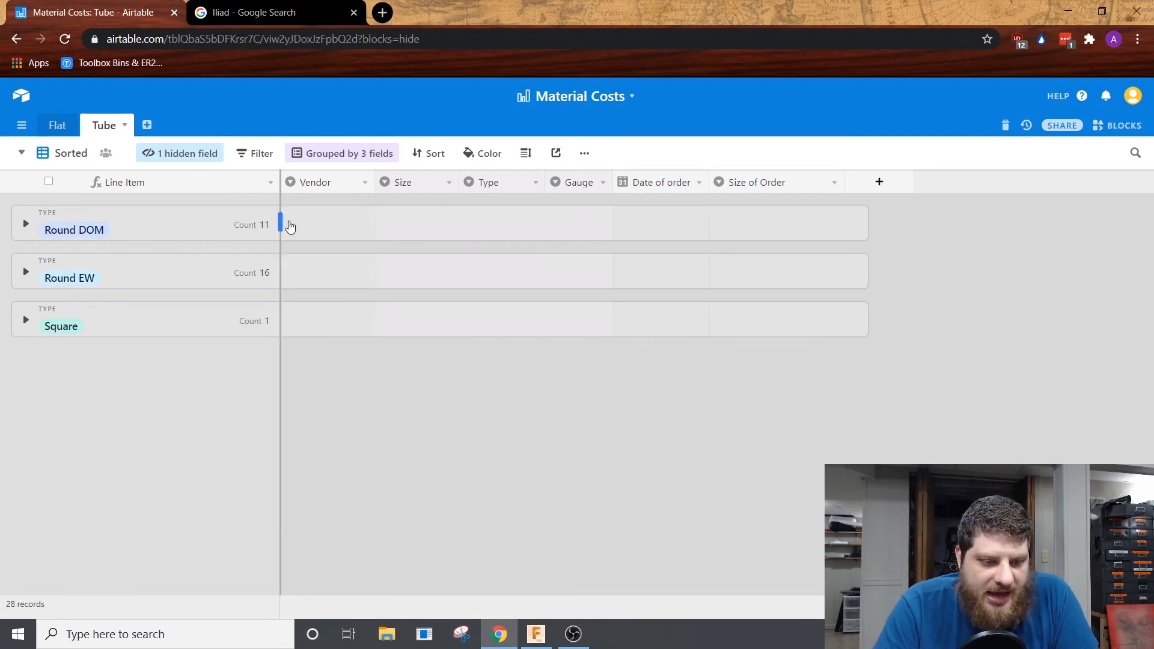
pyautogui.click(23, 224)
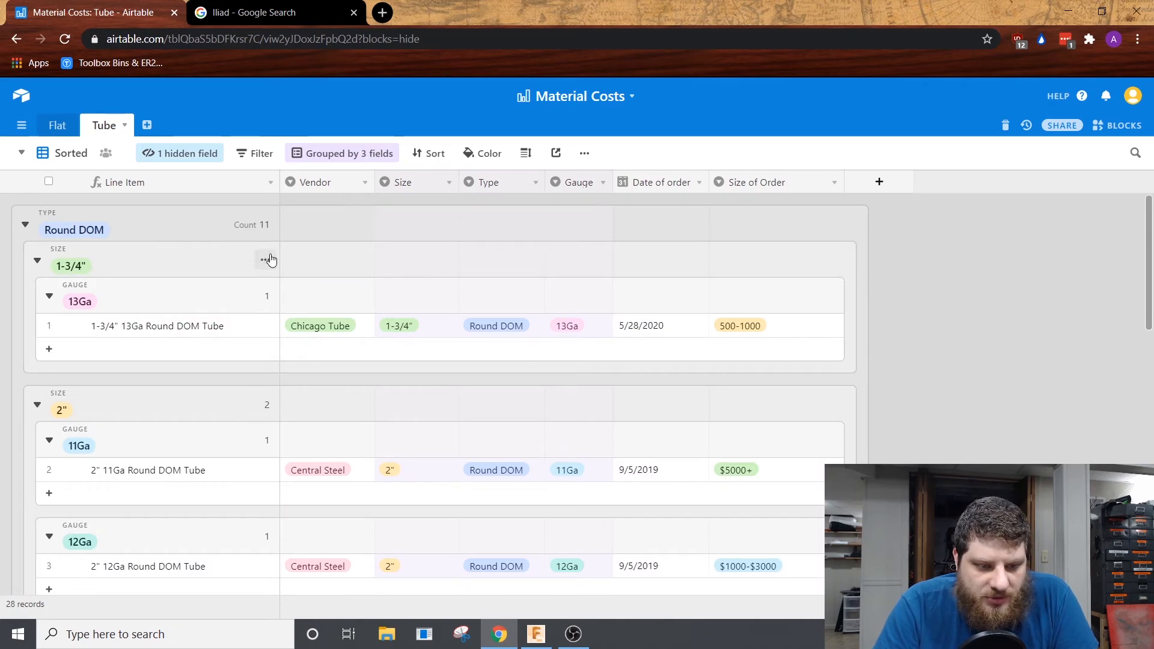
pyautogui.scroll(-4, 313, 262)
pyautogui.scroll(-8, 313, 317)
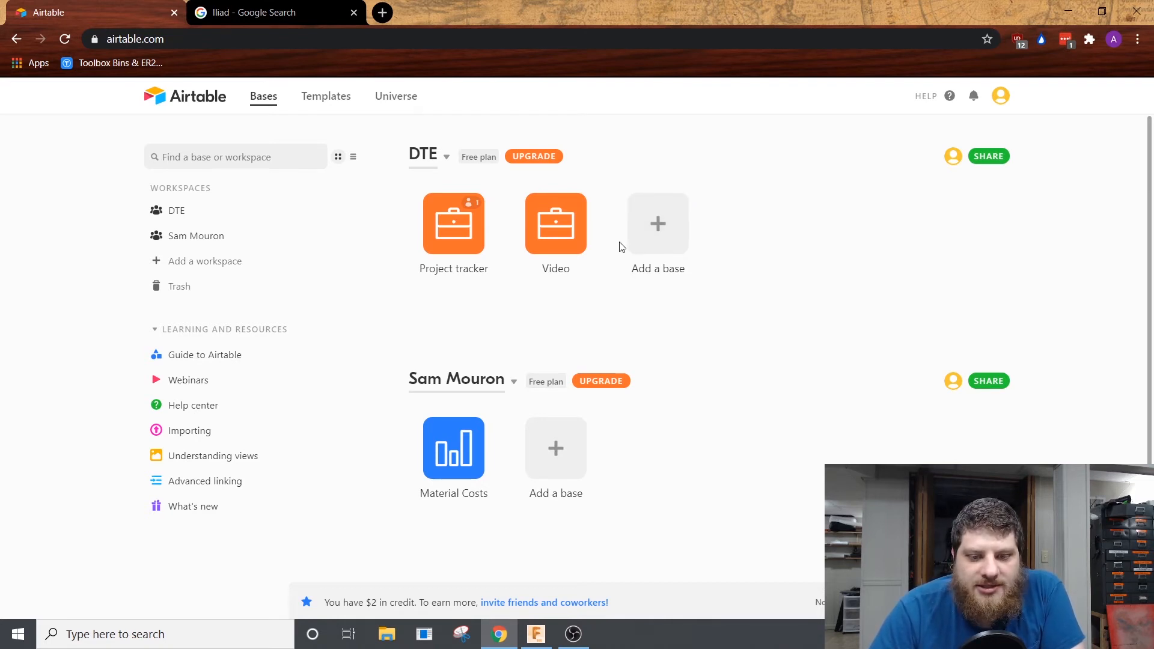
# Step: Create a new base from scratch in the DTE workspace and name it Youtube Shop
pyautogui.click(652, 238)
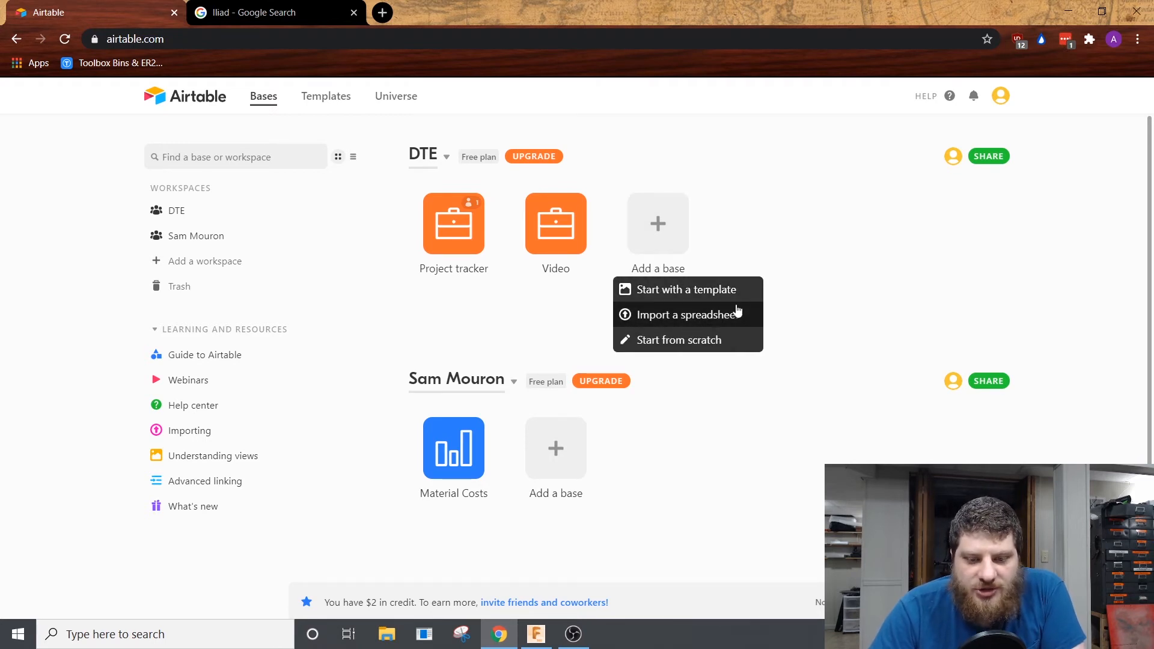
pyautogui.click(700, 340)
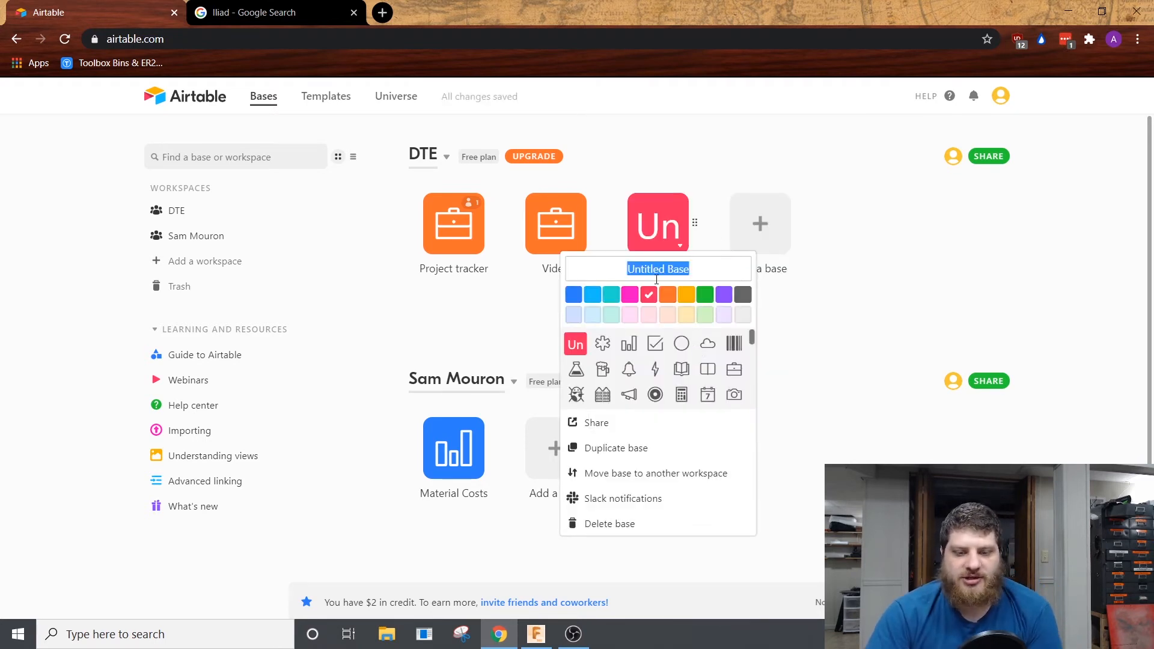
pyautogui.write('You')
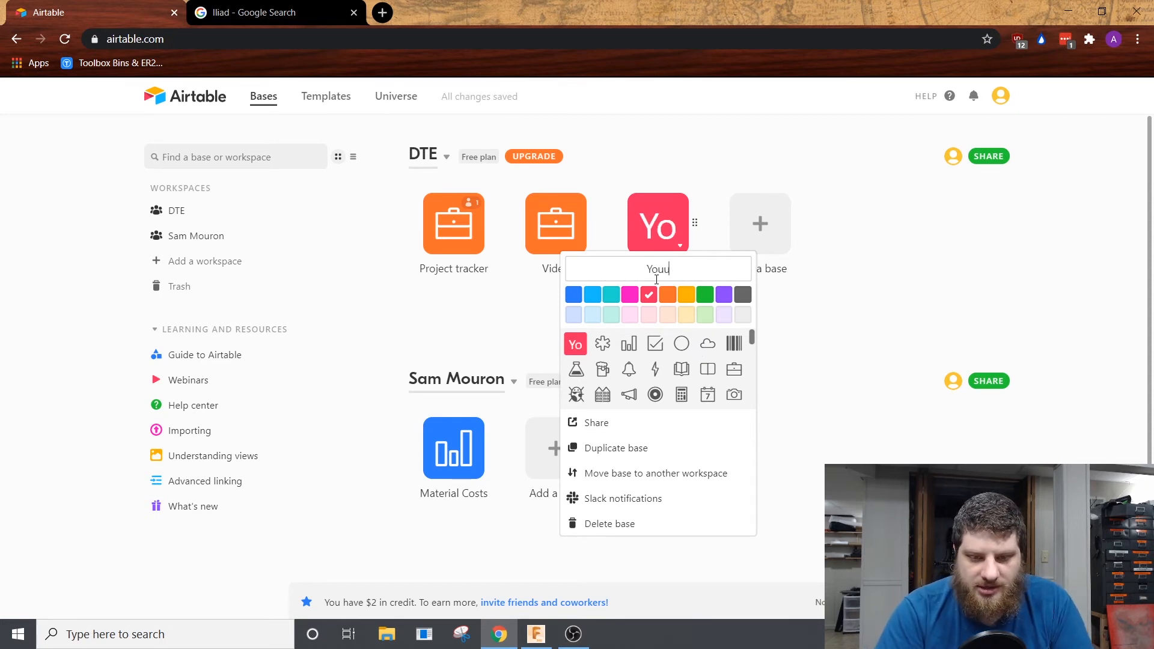
pyautogui.write('tube St')
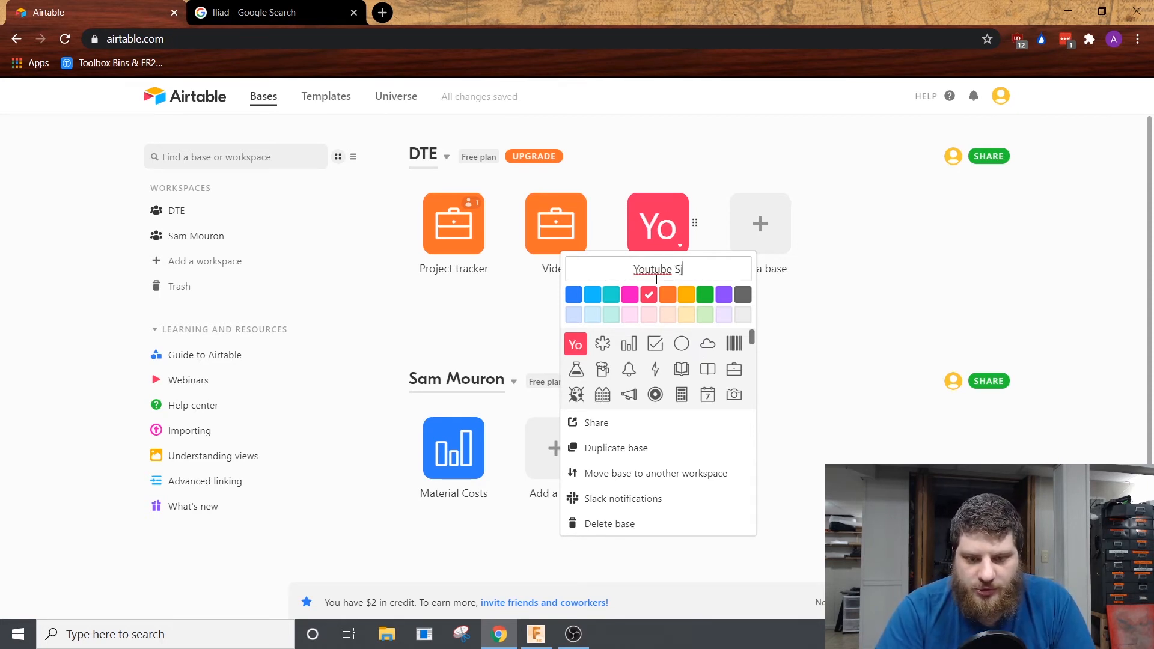
pyautogui.press('BackSpace')
pyautogui.press('BackSpace')
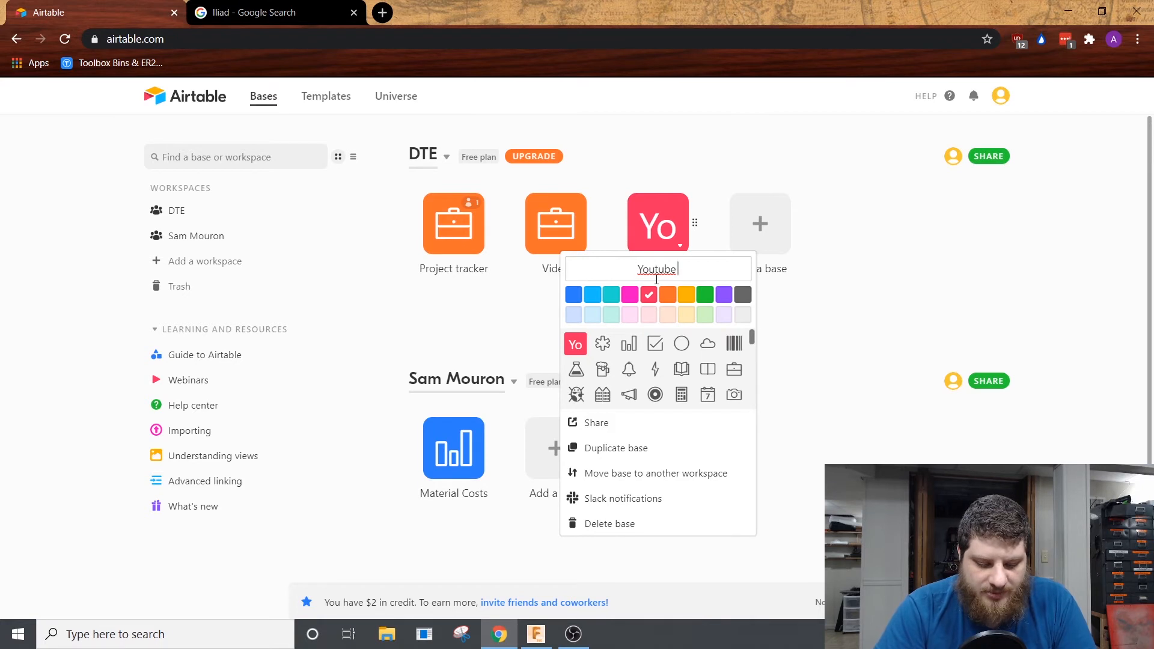
pyautogui.write('Shop')
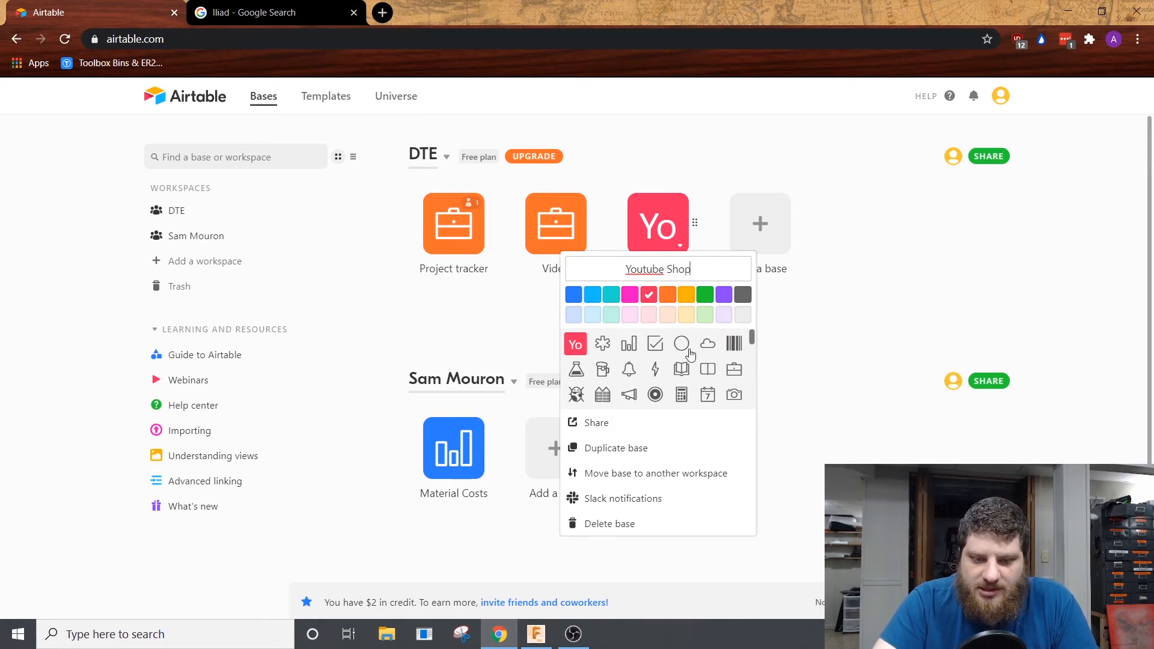
pyautogui.press('Return')
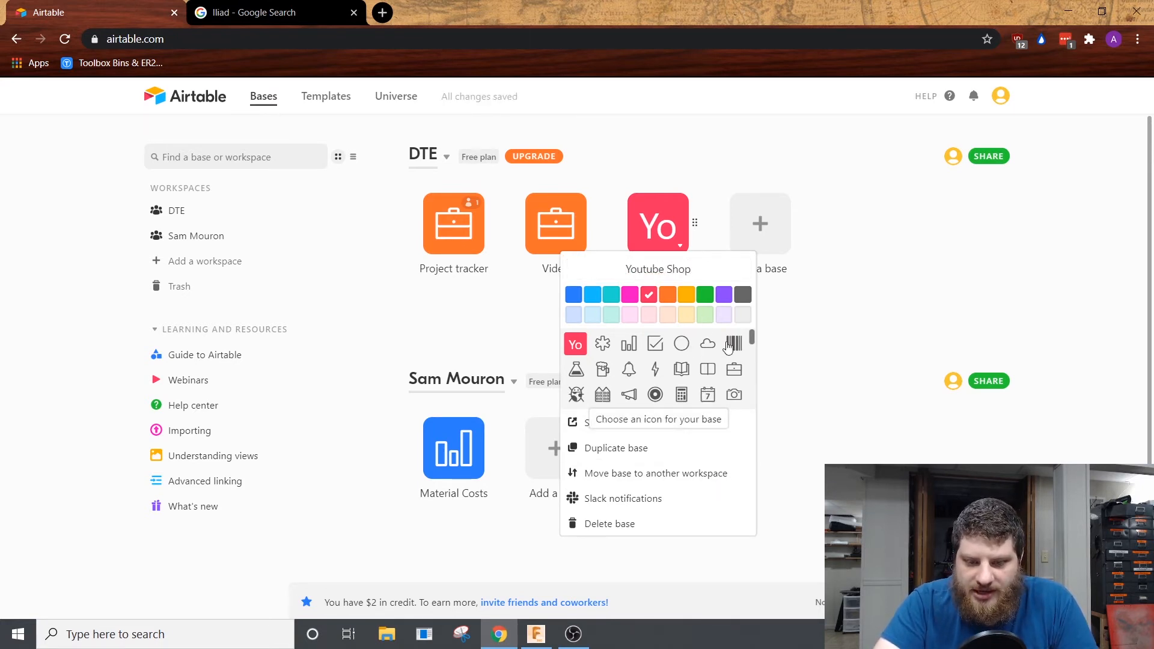
# Step: Give the Youtube Shop base the calculator icon and the yellow-orange colour, and open the base
pyautogui.click(680, 397)
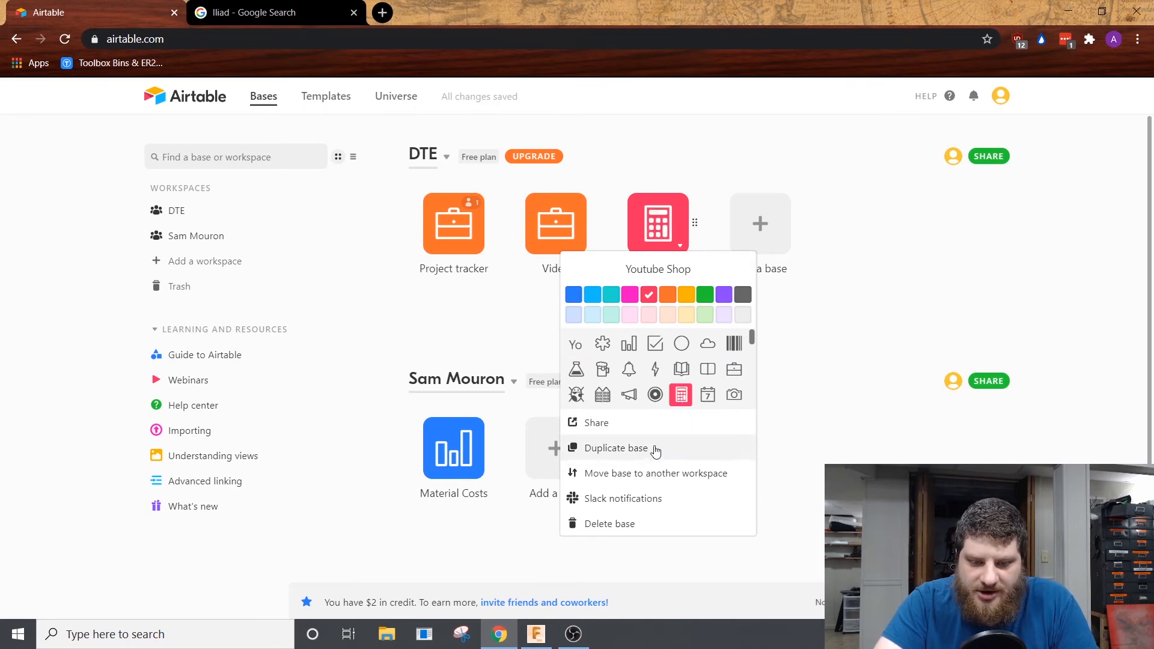
pyautogui.click(691, 298)
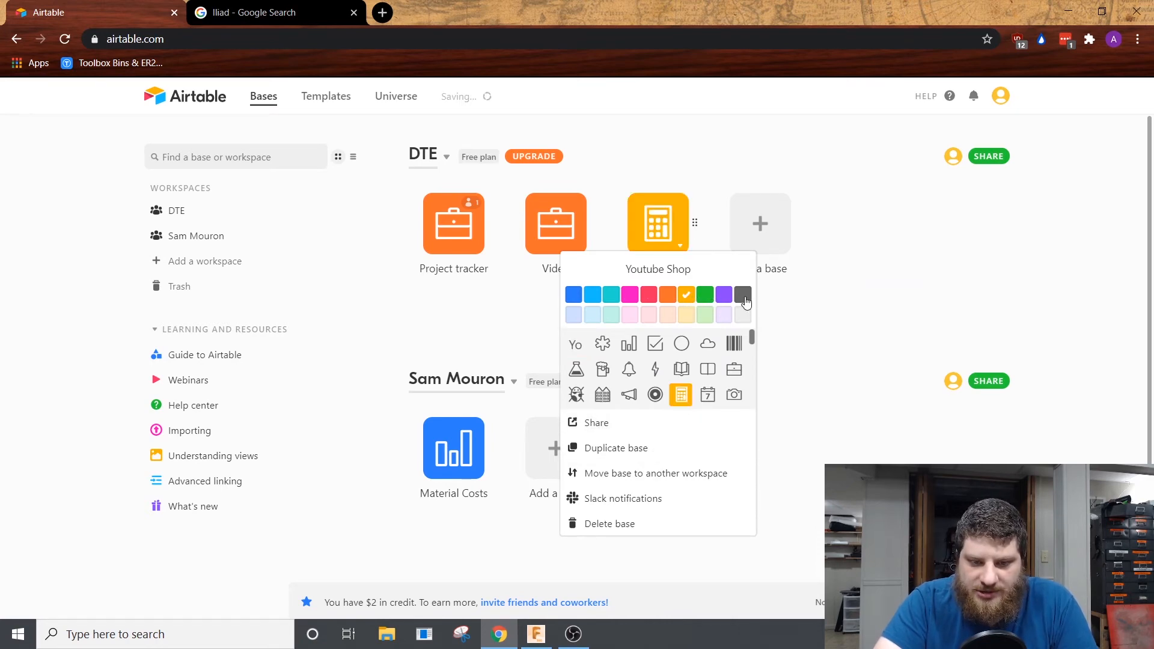
pyautogui.click(863, 286)
pyautogui.click(668, 233)
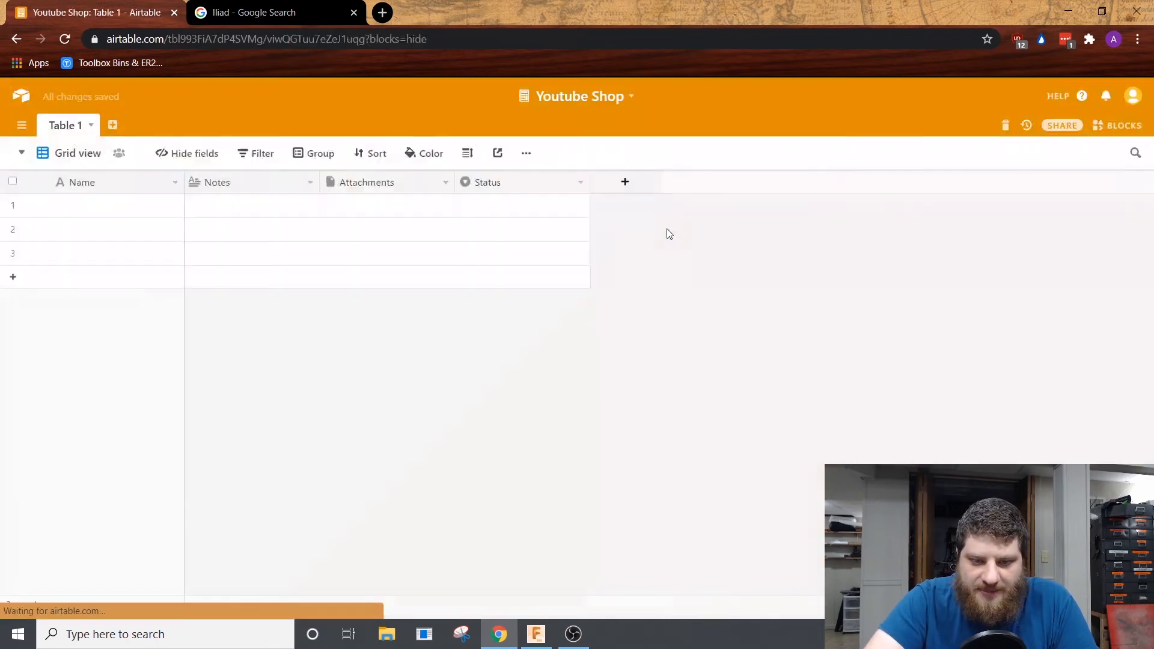
pyautogui.rightClick(81, 182)
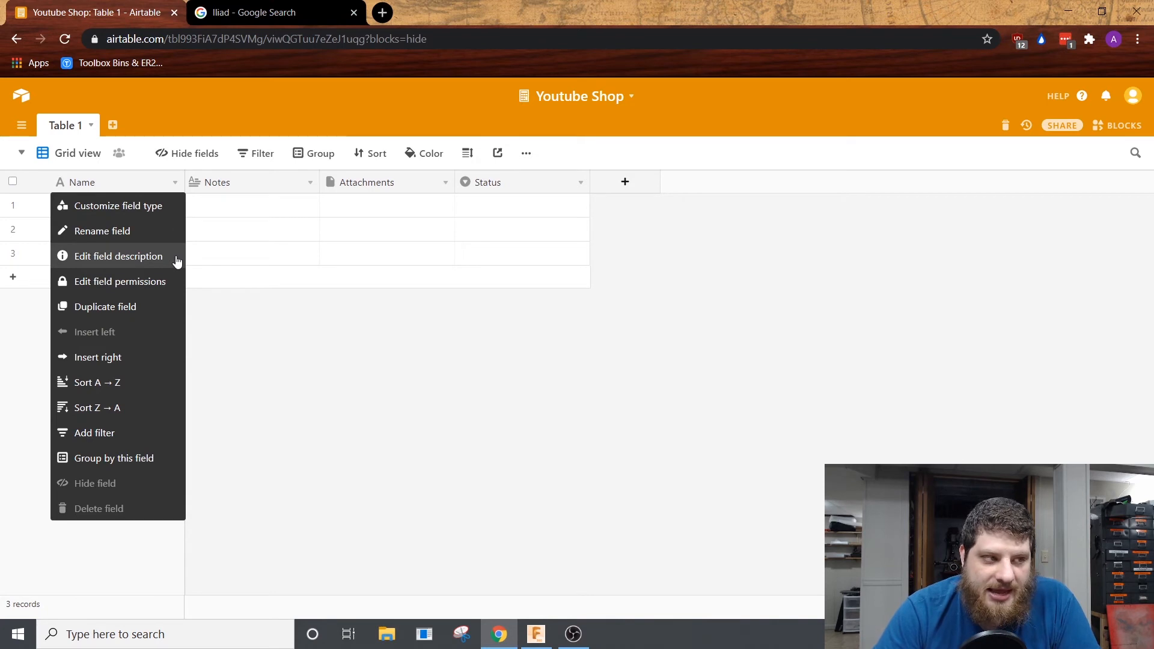
pyautogui.press('Escape')
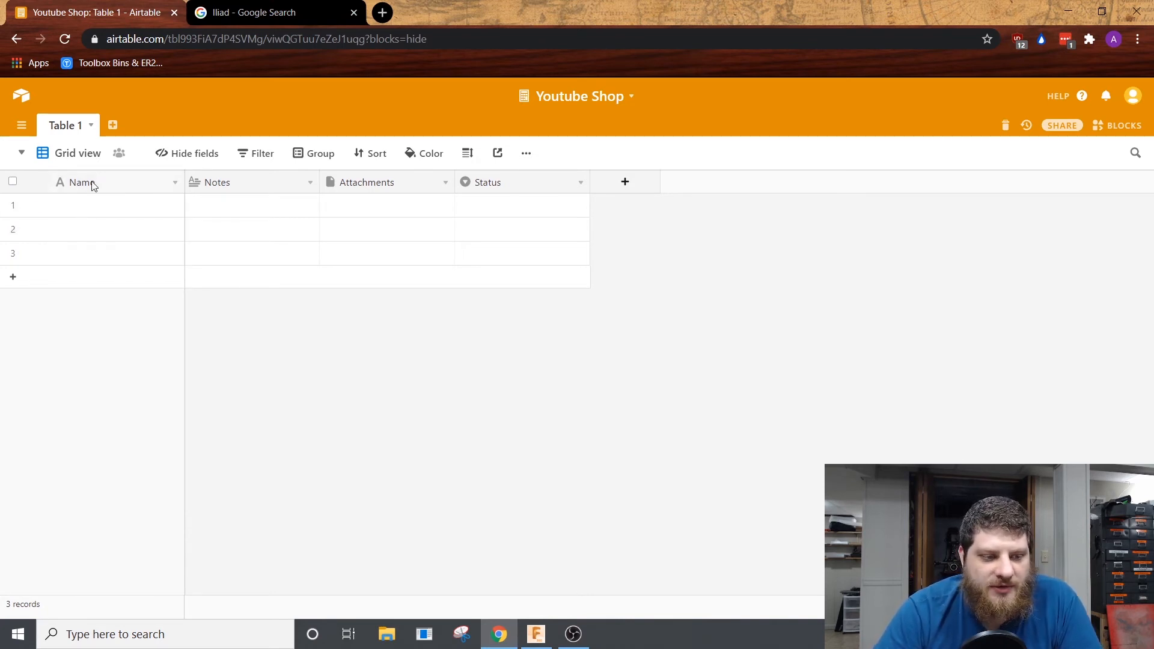
pyautogui.doubleClick(93, 205)
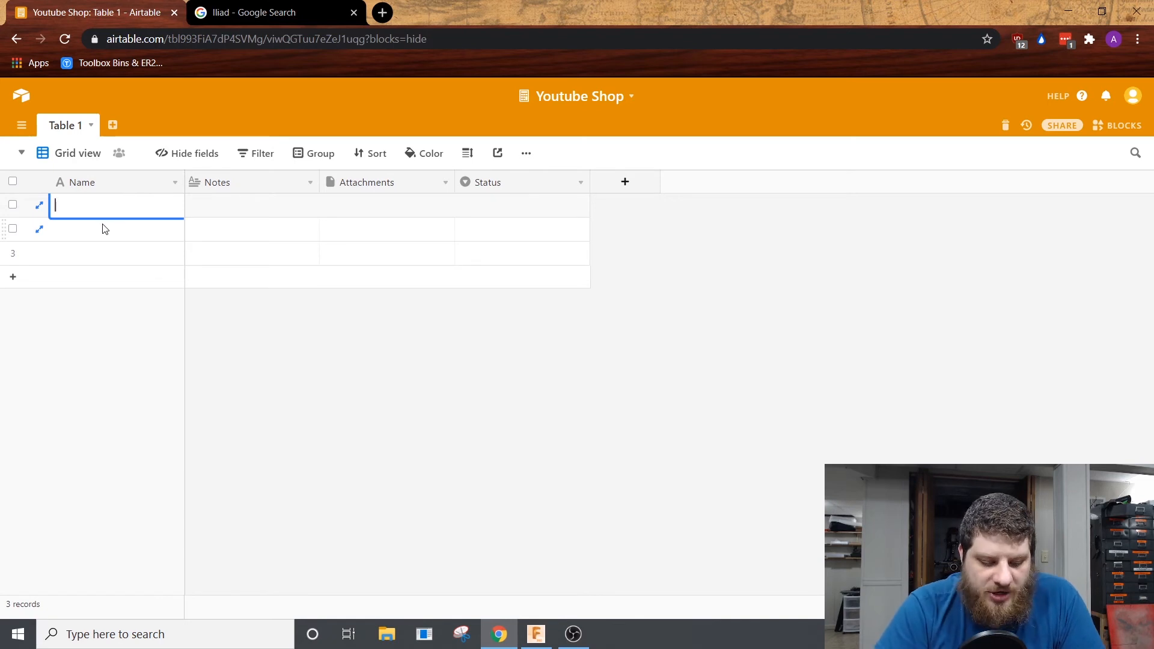
# Step: Rename the table's primary Name field to Product, keeping it as single line text
pyautogui.rightClick(78, 183)
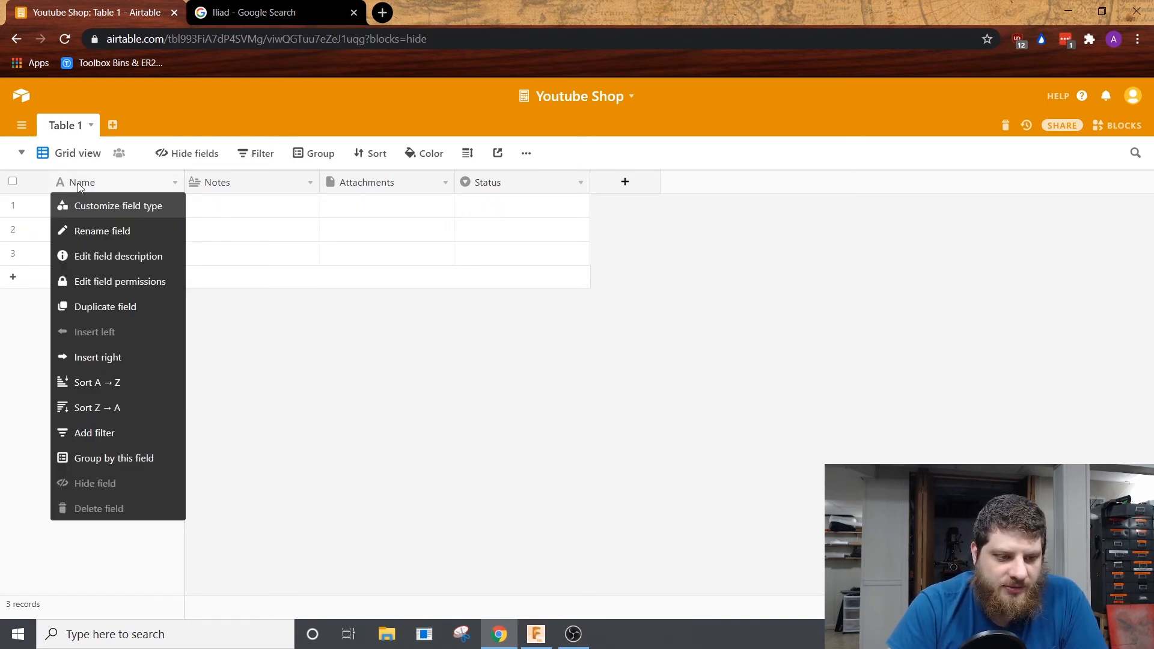
pyautogui.click(112, 211)
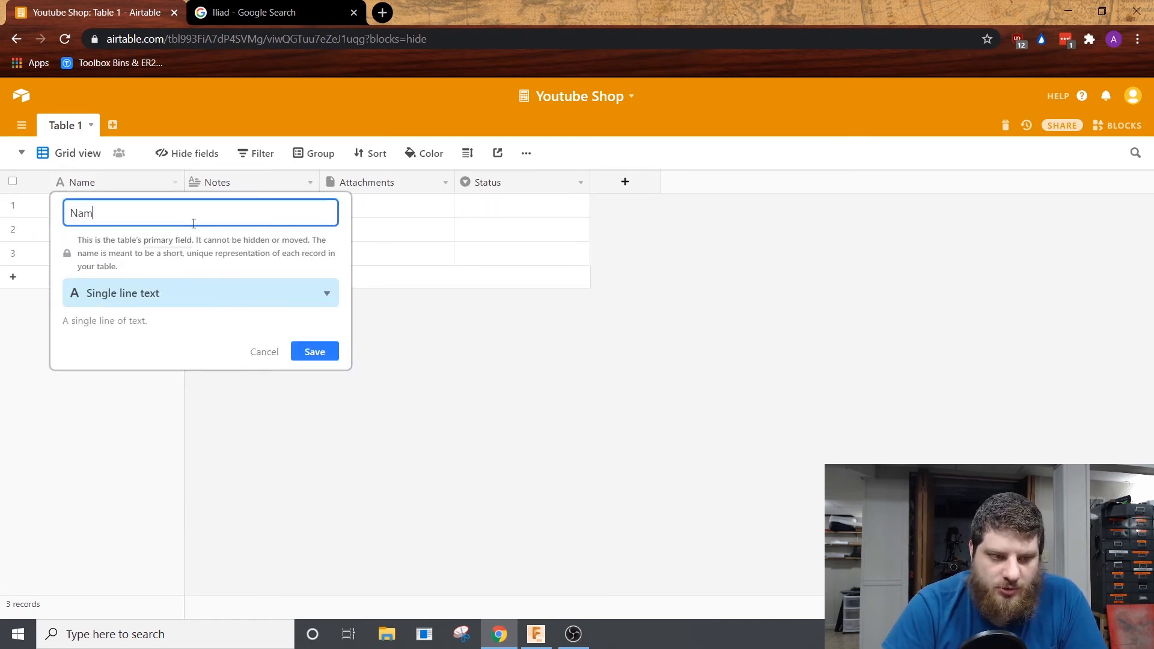
pyautogui.press('BackSpace')
pyautogui.press('BackSpace')
pyautogui.press('BackSpace')
pyautogui.write('Product')
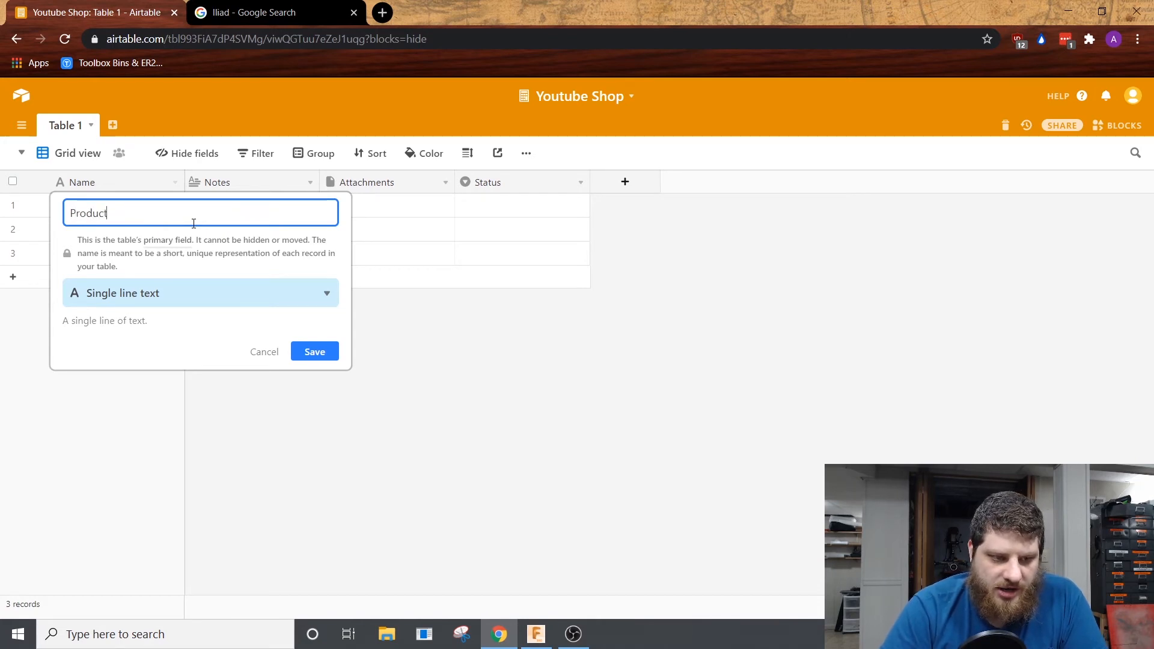
pyautogui.click(319, 353)
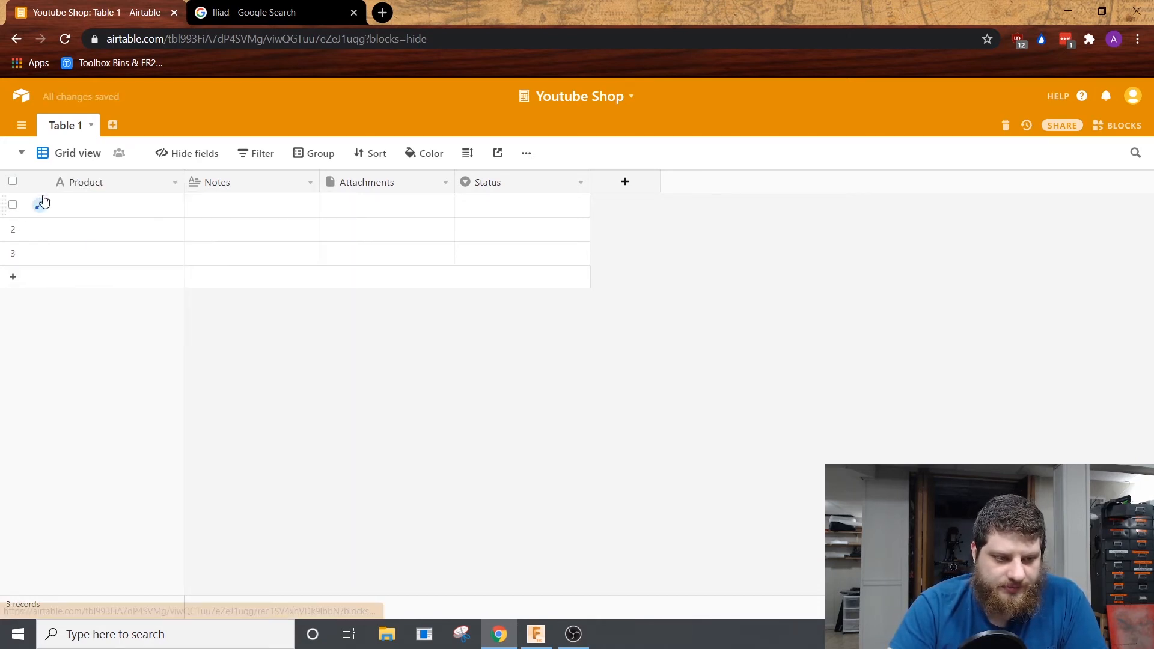
# Step: Fill the Product field of the three records with Pen A, Pen B and Pen C
pyautogui.click(70, 206)
pyautogui.write('Per')
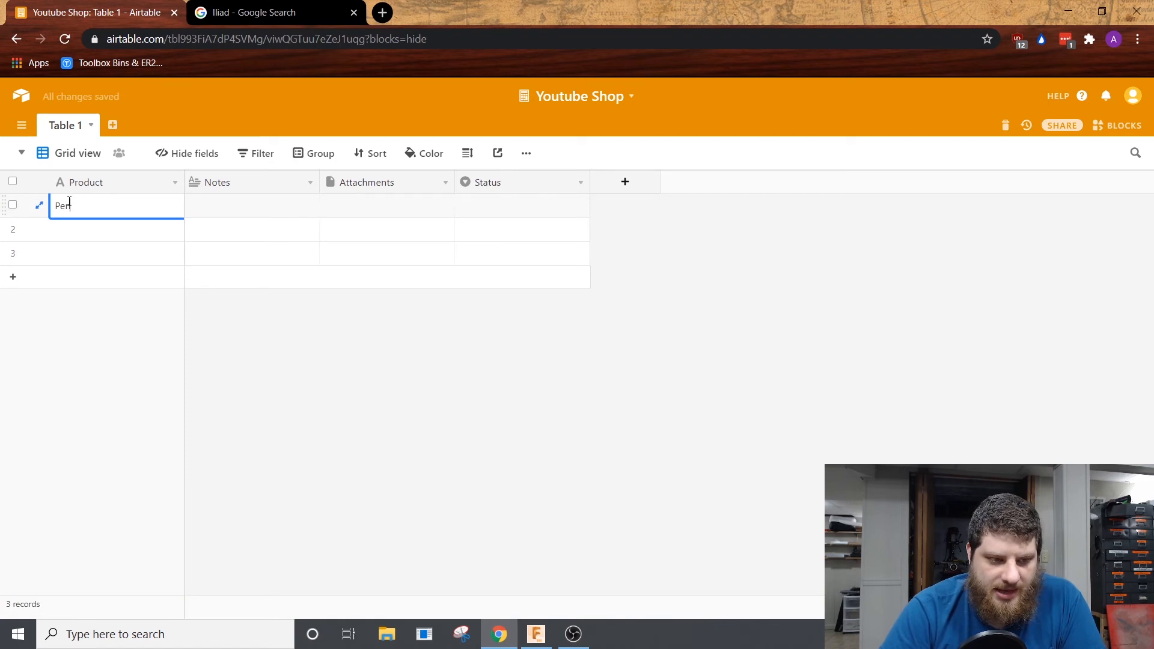
pyautogui.write(' A')
pyautogui.press('Return')
pyautogui.write('Pen')
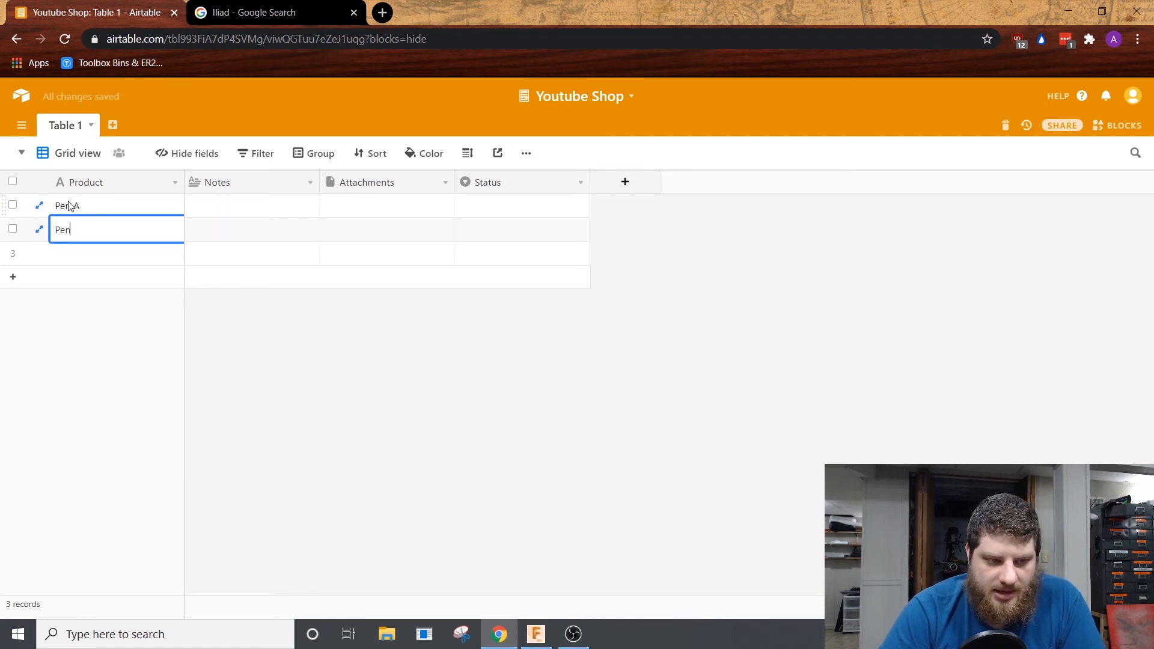
pyautogui.write(' B')
pyautogui.press('Return')
pyautogui.write('Pen ')
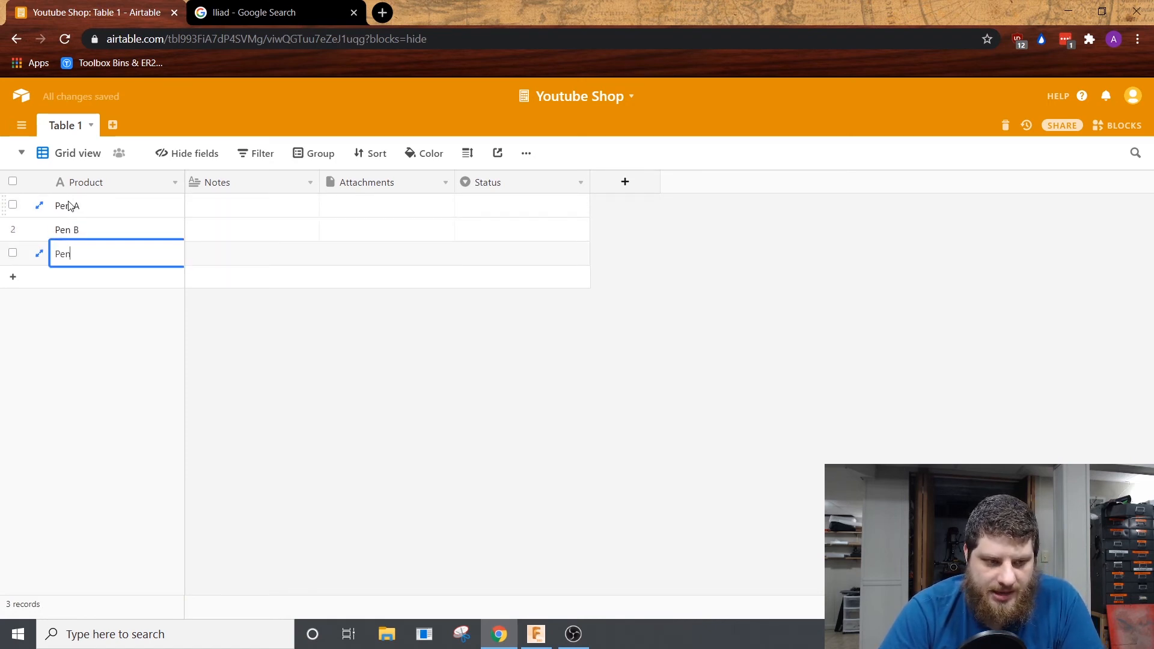
pyautogui.write('C')
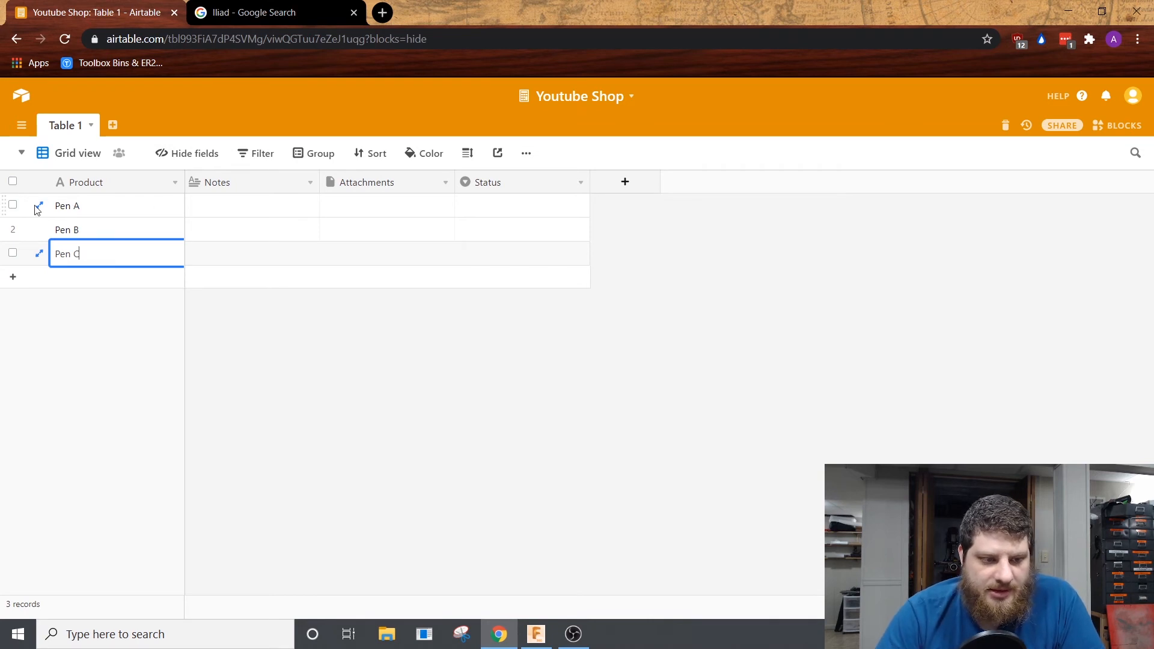
pyautogui.click(217, 303)
# Step: Change the Notes field's type to Number in the field customization
pyautogui.click(229, 186)
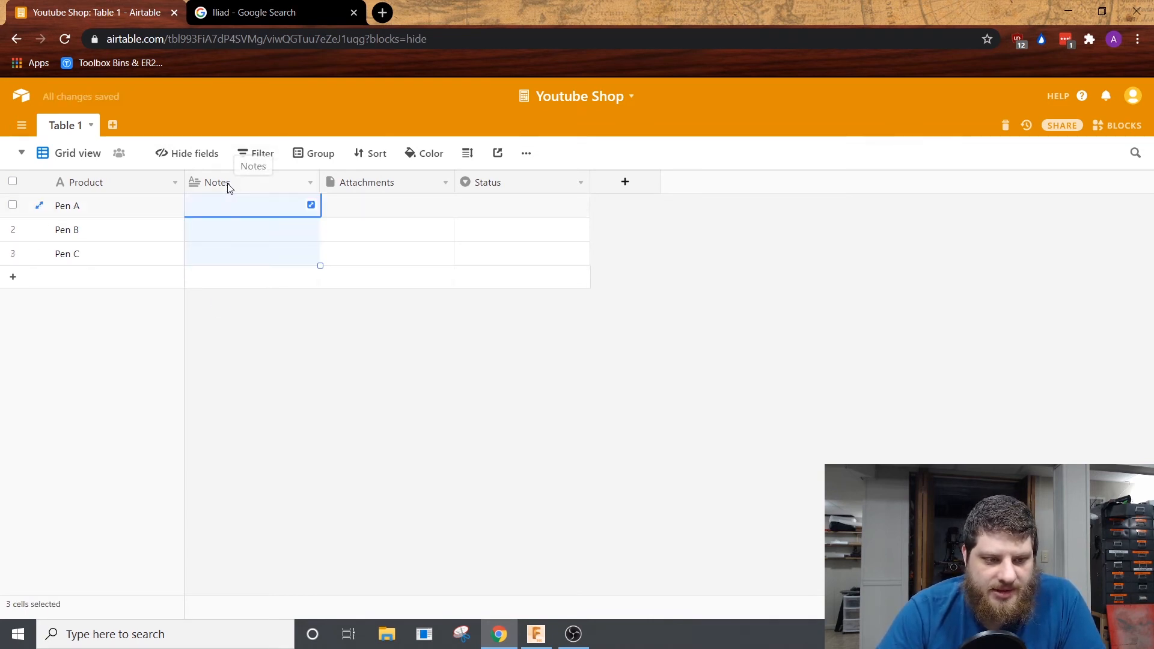
pyautogui.rightClick(228, 186)
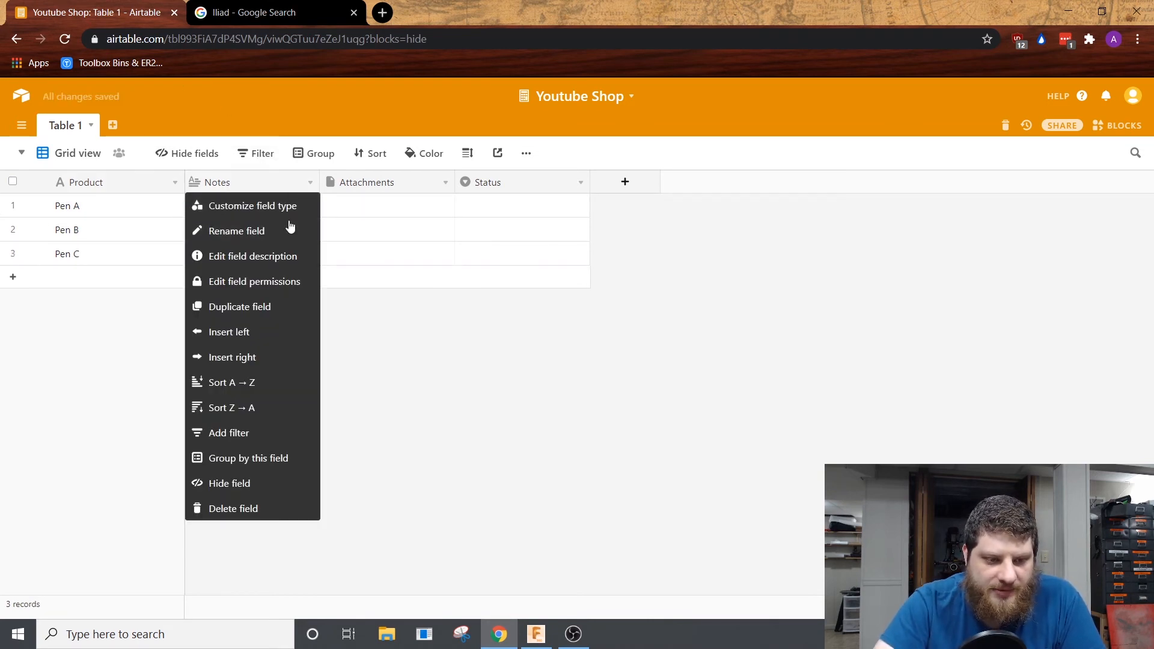
pyautogui.click(267, 232)
pyautogui.click(304, 251)
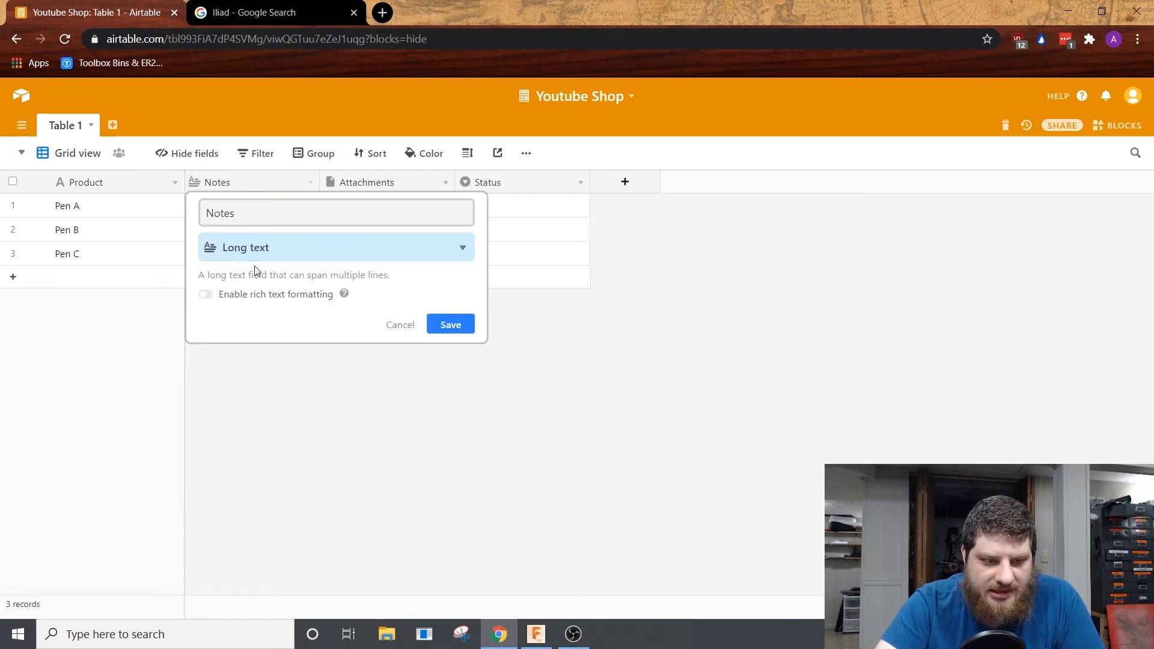
pyautogui.scroll(-3, 347, 404)
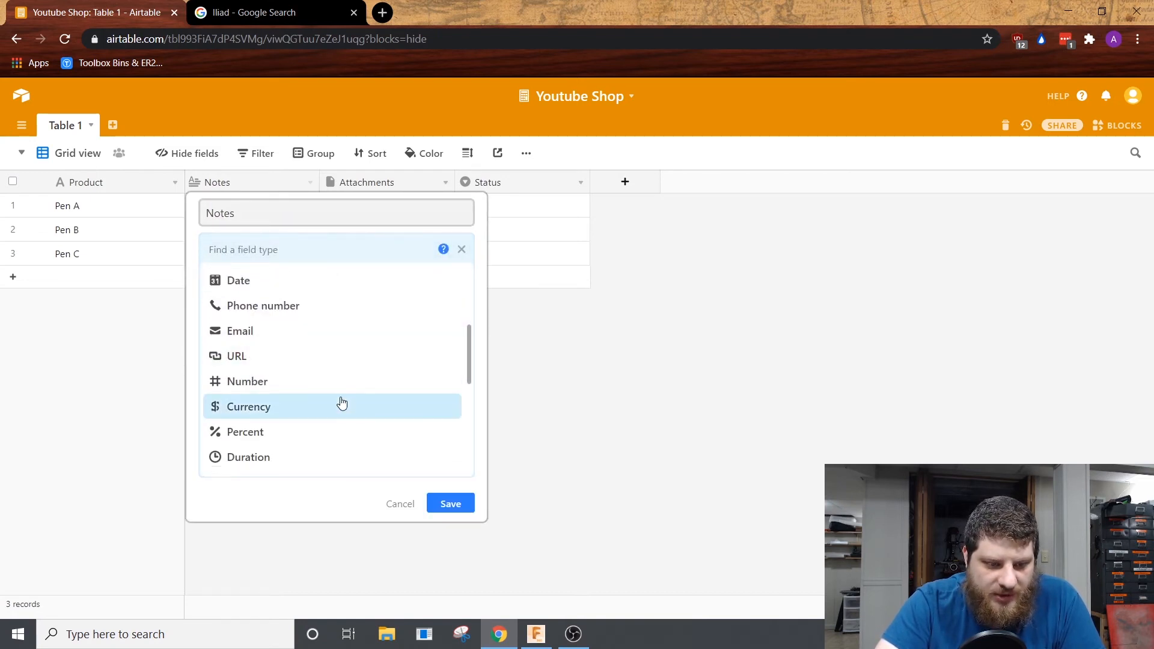
pyautogui.click(319, 390)
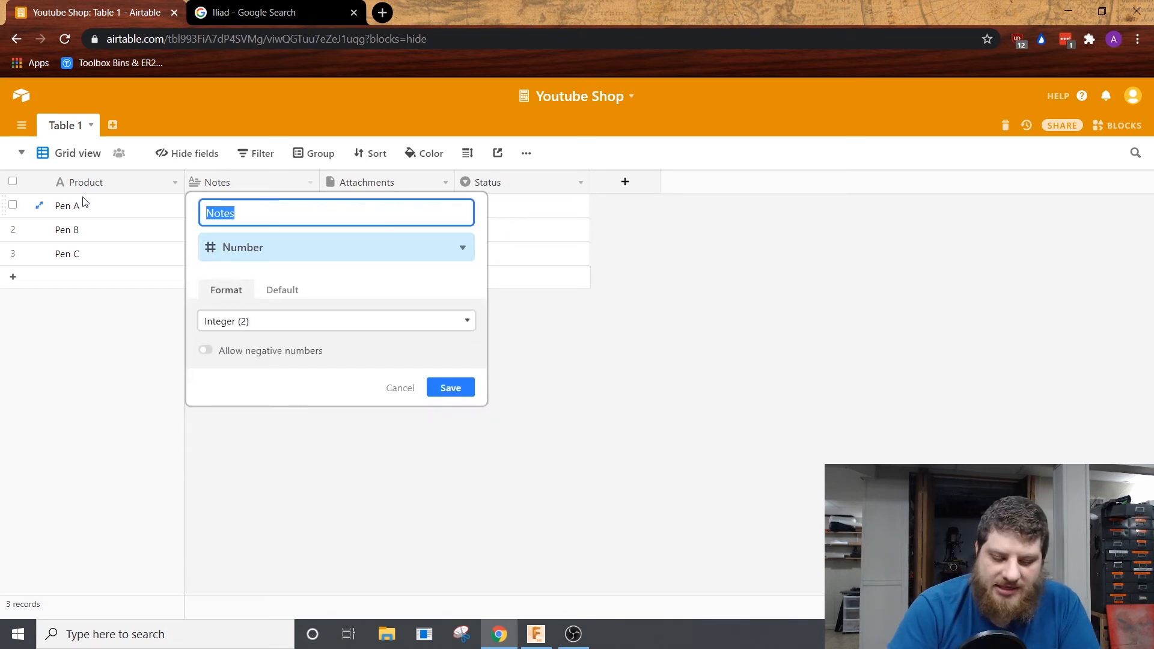
# Step: Name the number field Inventory On Hand, correct its spelling and save the field
pyautogui.write('Inv')
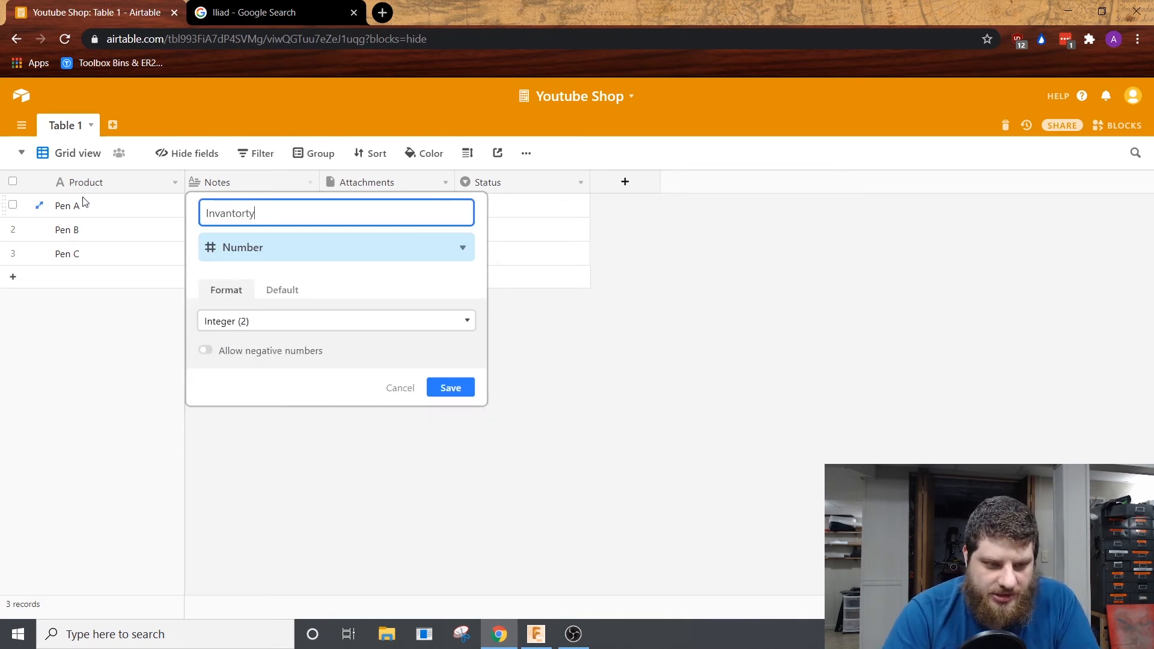
pyautogui.write('antorty On Hand')
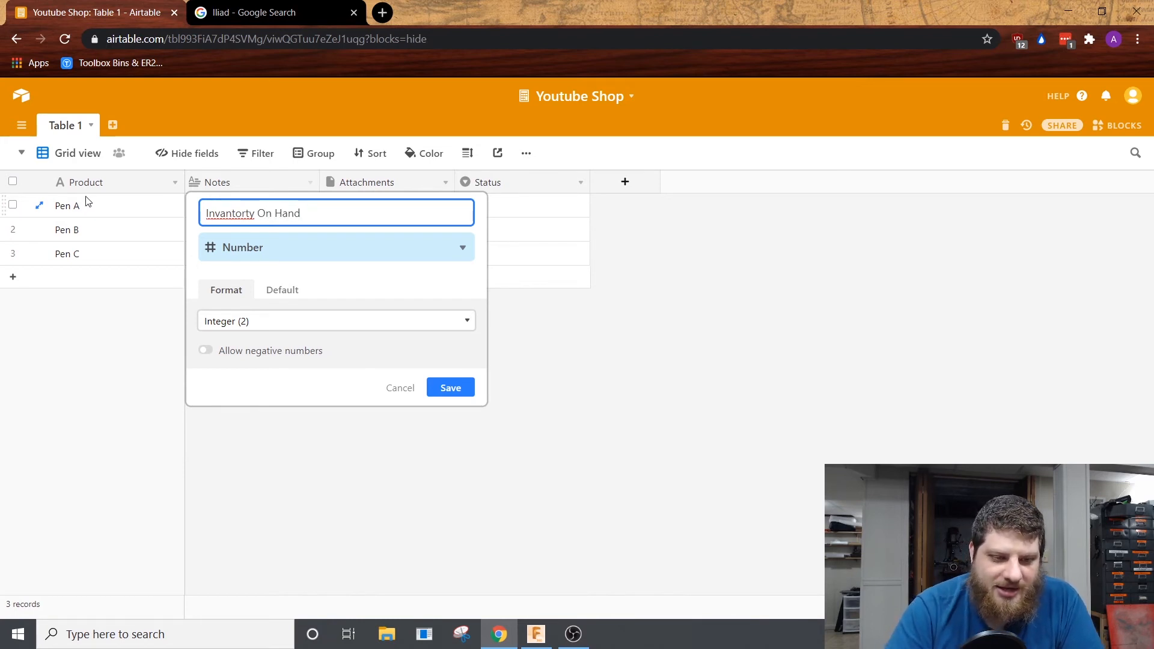
pyautogui.rightClick(240, 214)
pyautogui.click(303, 224)
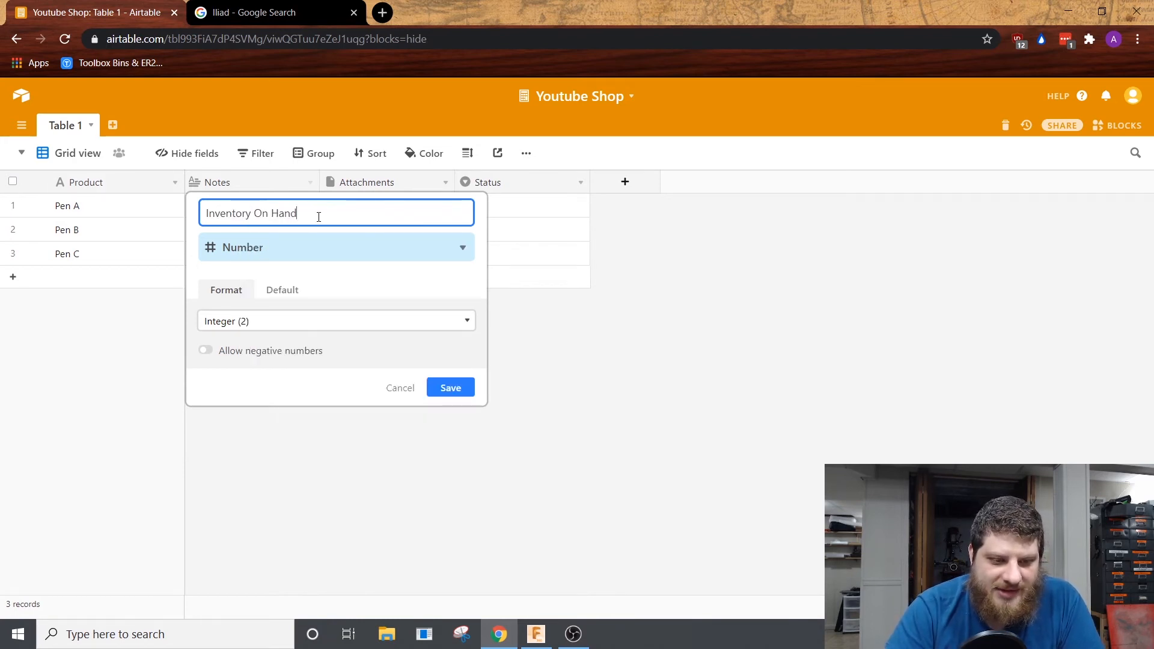
pyautogui.click(440, 388)
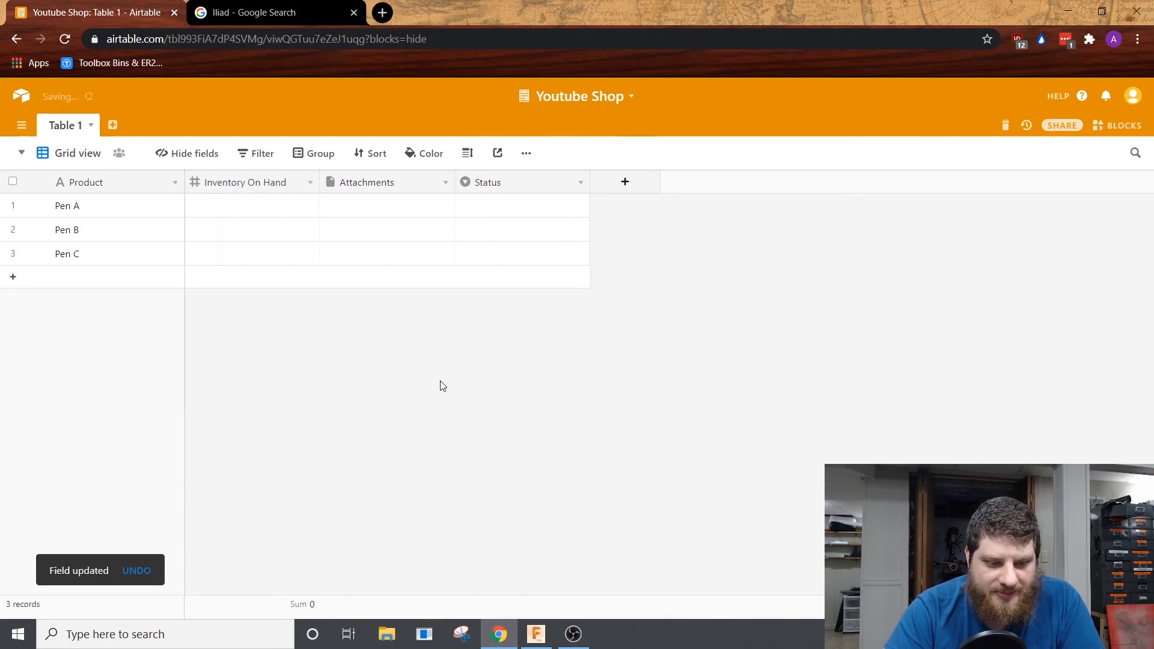
# Step: Enter the inventory on hand as 100 for Pen A, 50 for Pen B and 10 for Pen C
pyautogui.doubleClick(299, 205)
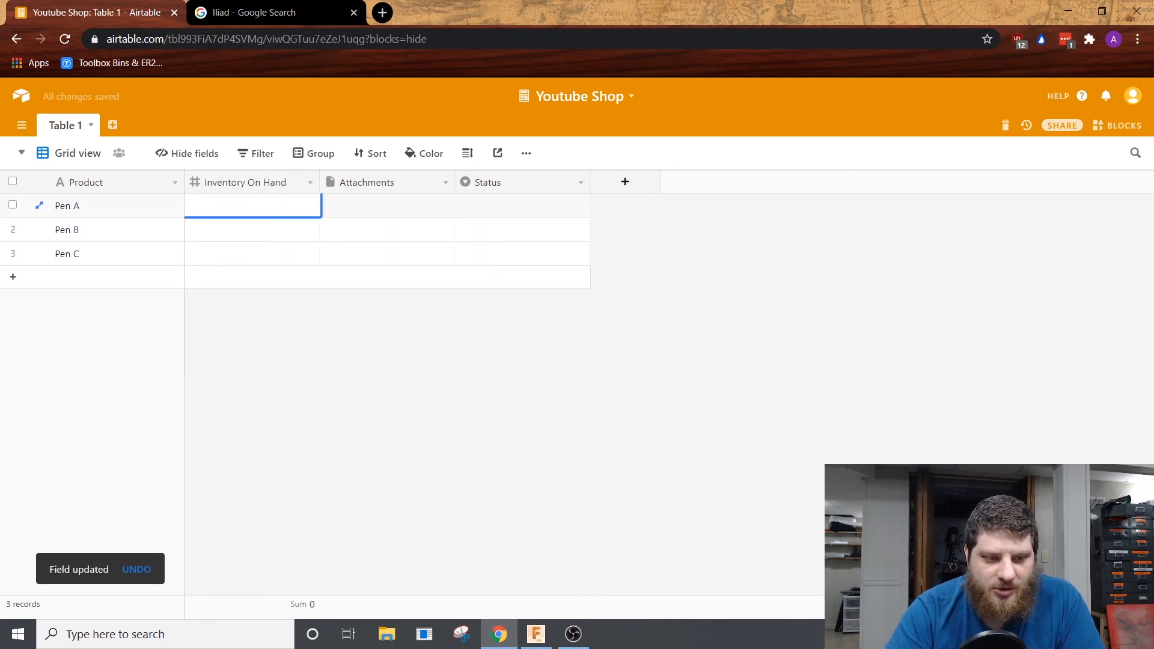
pyautogui.write('100')
pyautogui.press('Return')
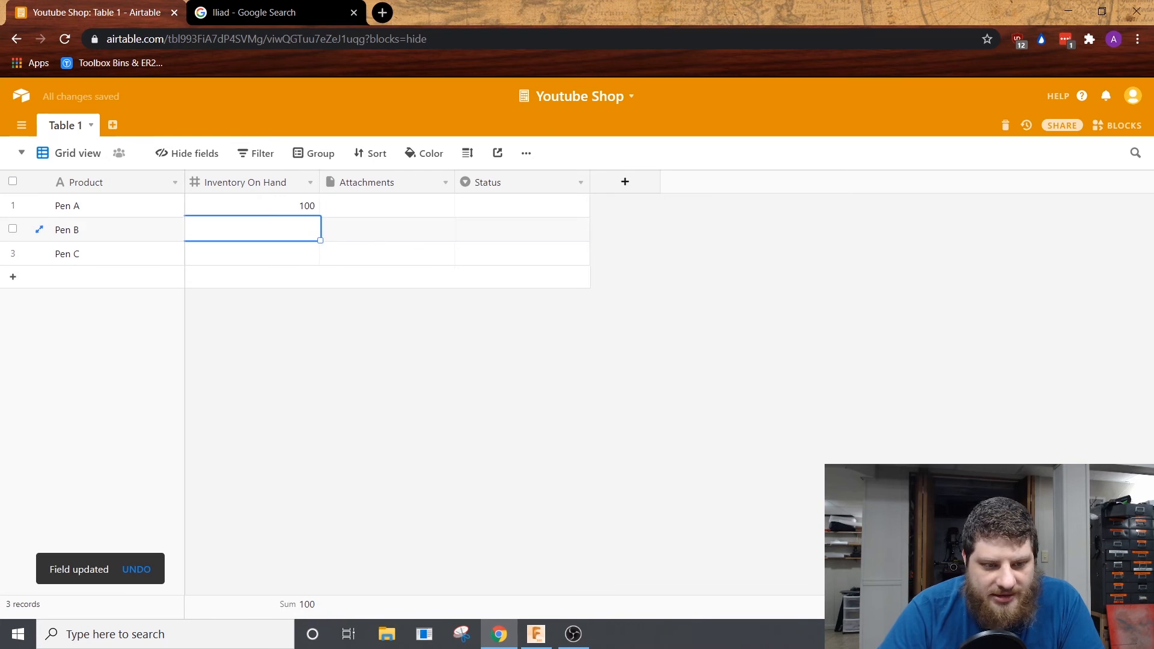
pyautogui.write('50')
pyautogui.press('Return')
pyautogui.write('10')
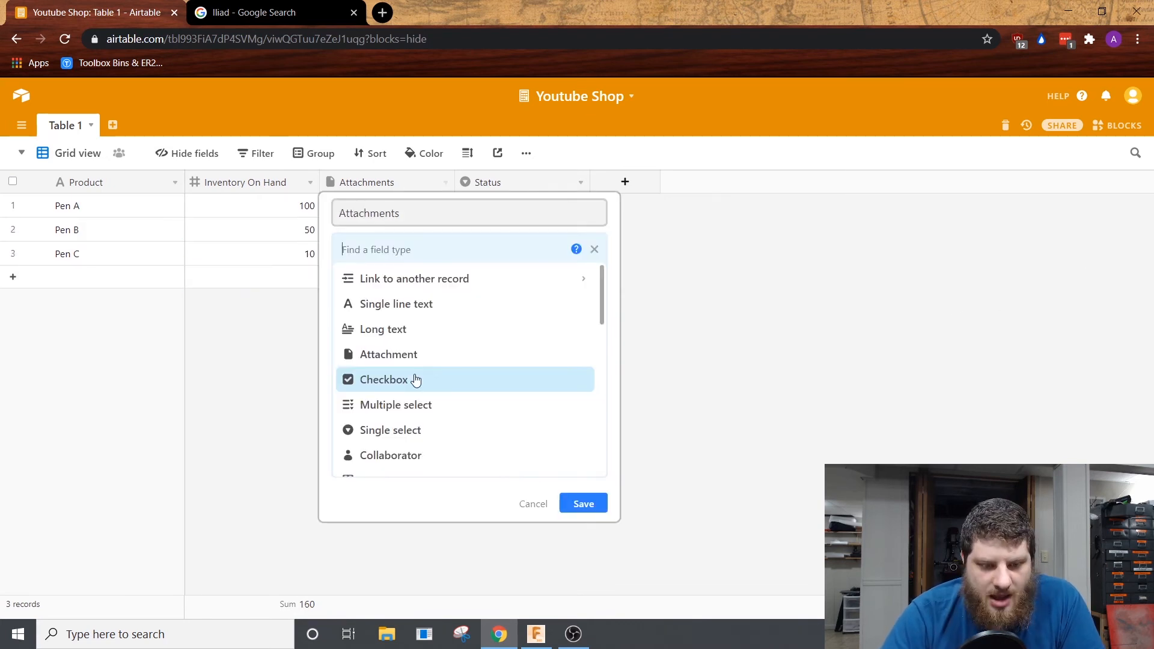
# Step: Turn the Attachments field into a Currency field named Cost and save it
pyautogui.scroll(-5, 413, 379)
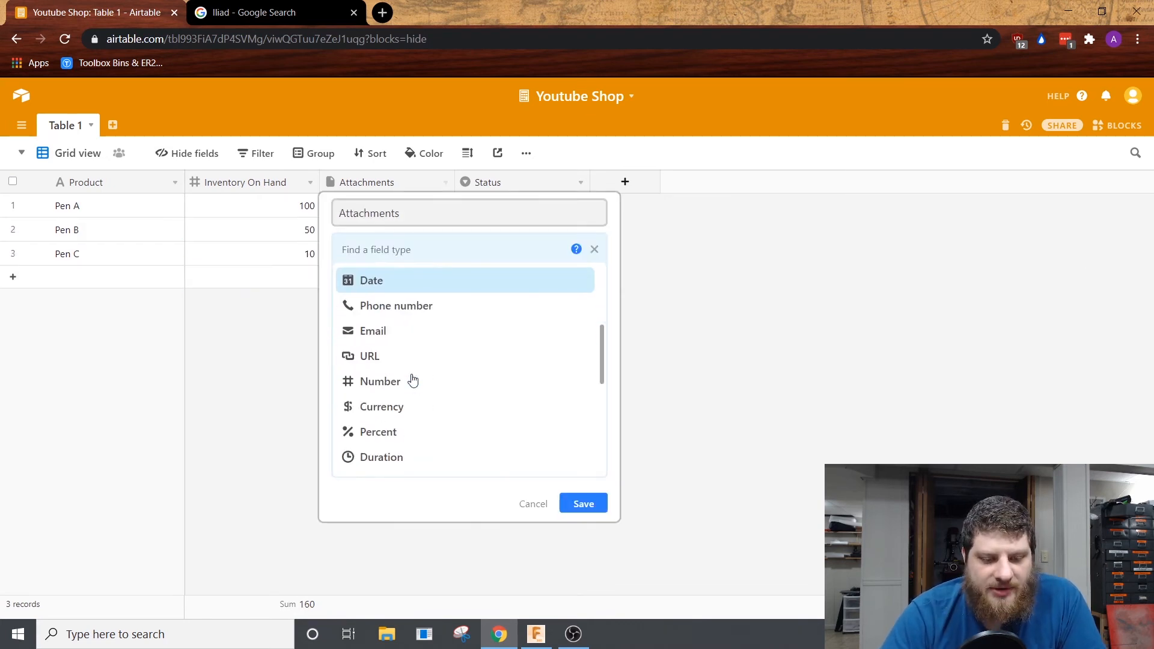
pyautogui.scroll(5, 413, 379)
pyautogui.moveTo(599, 305); pyautogui.dragTo(484, 384)
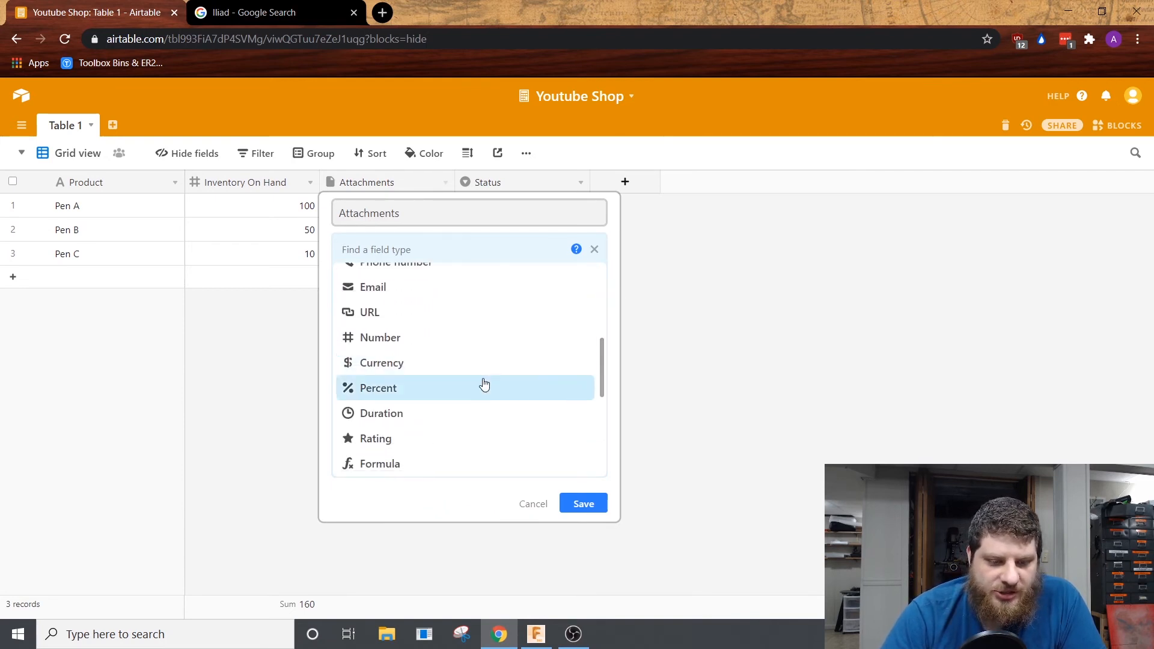
pyautogui.click(415, 362)
pyautogui.tripleClick(448, 219)
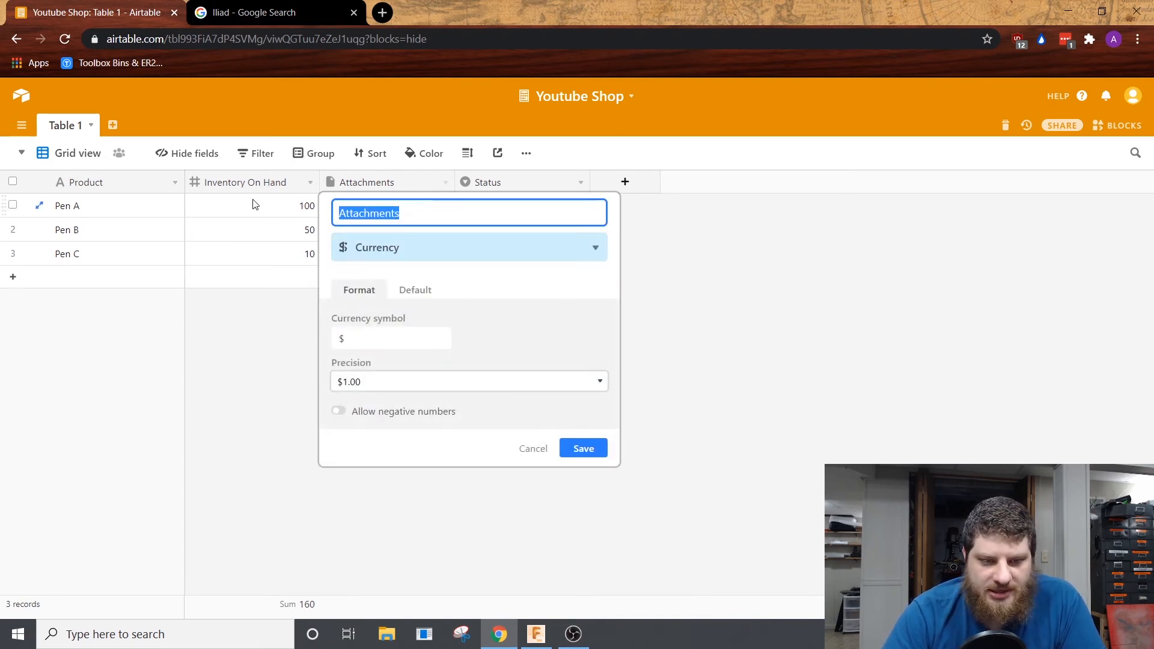
pyautogui.write('Cost')
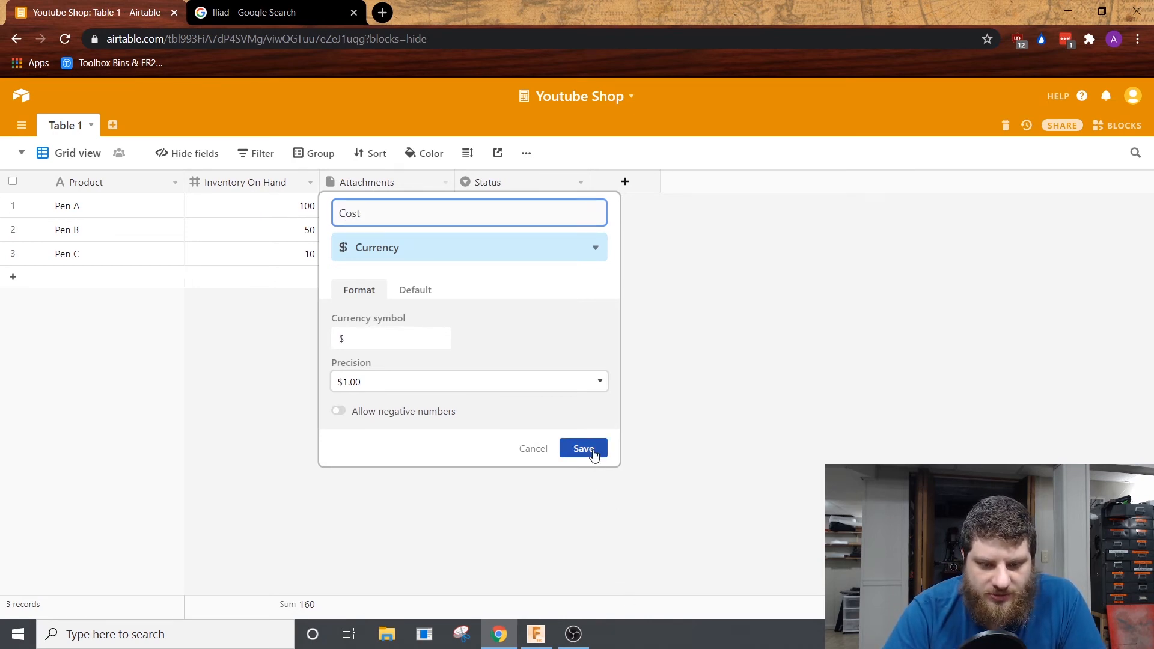
pyautogui.click(586, 449)
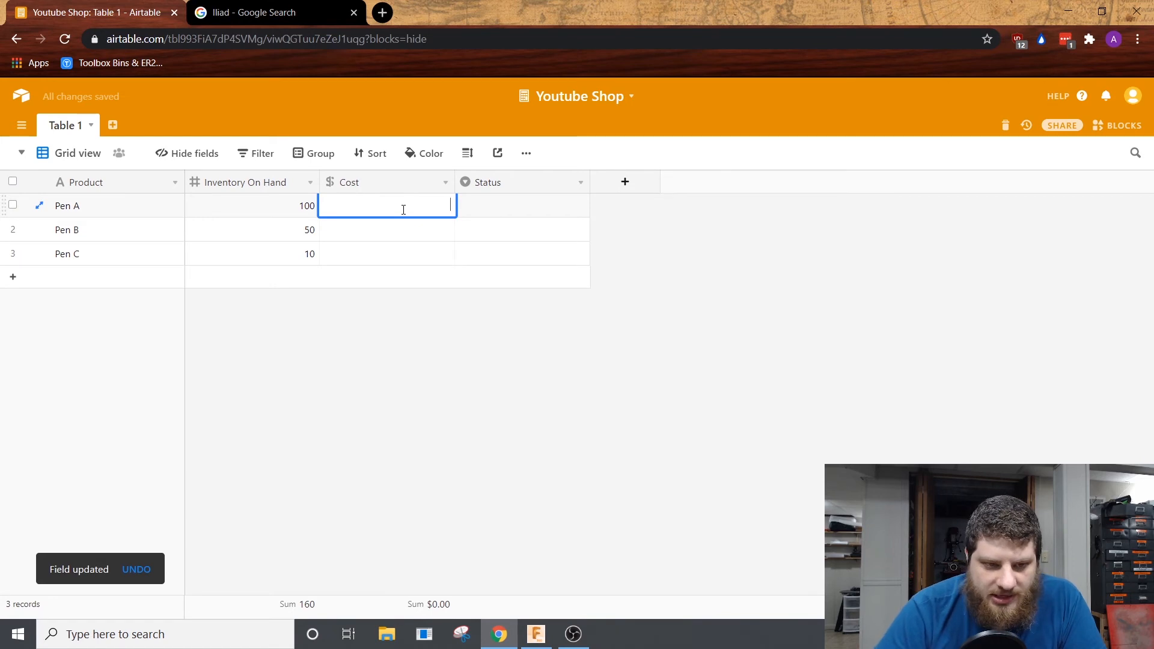
# Step: Enter the Cost values as 25 for Pen A, 50 for Pen B and 100 for Pen C
pyautogui.write('25')
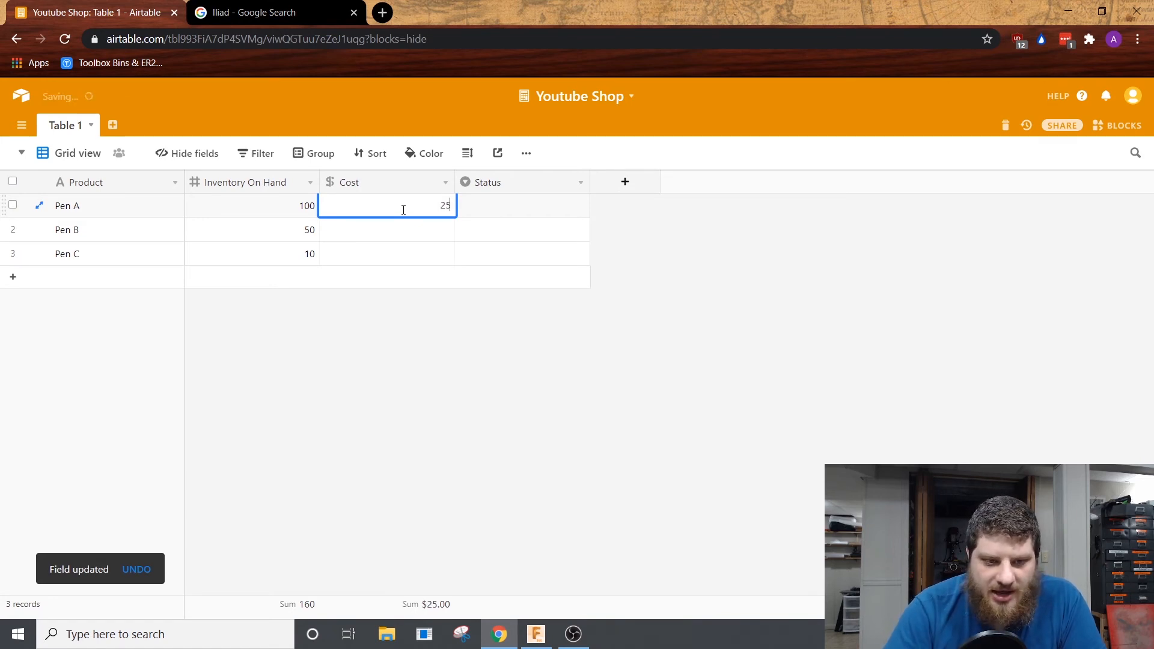
pyautogui.press('Return')
pyautogui.click(399, 240)
pyautogui.write('50')
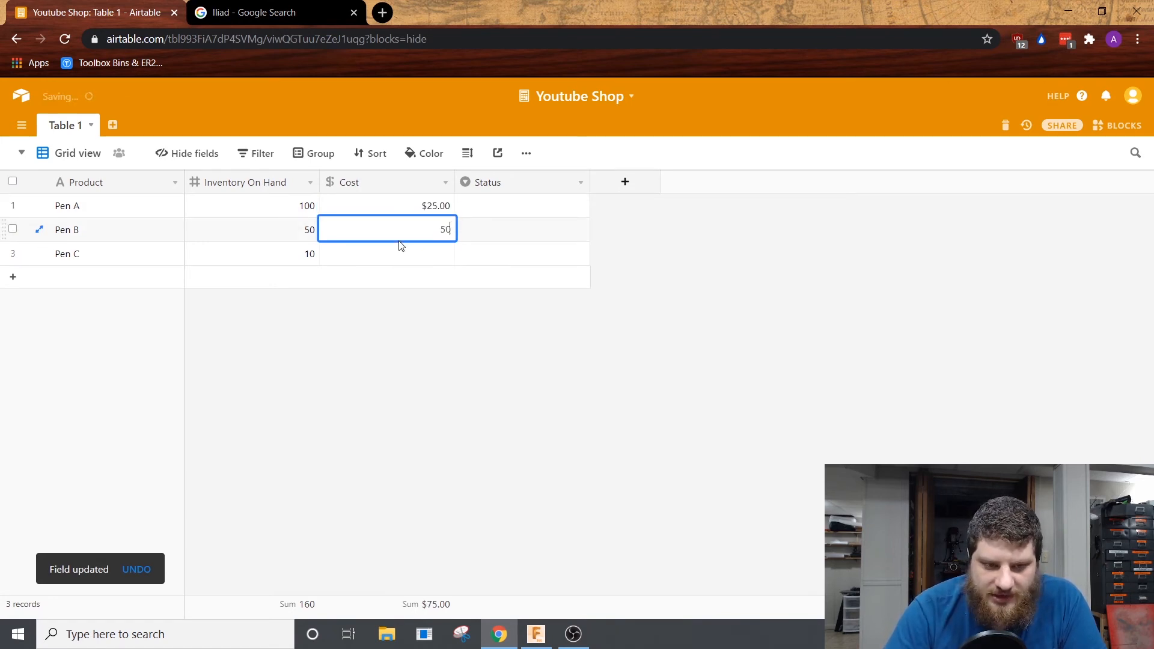
pyautogui.click(398, 276)
pyautogui.click(397, 251)
pyautogui.write('100')
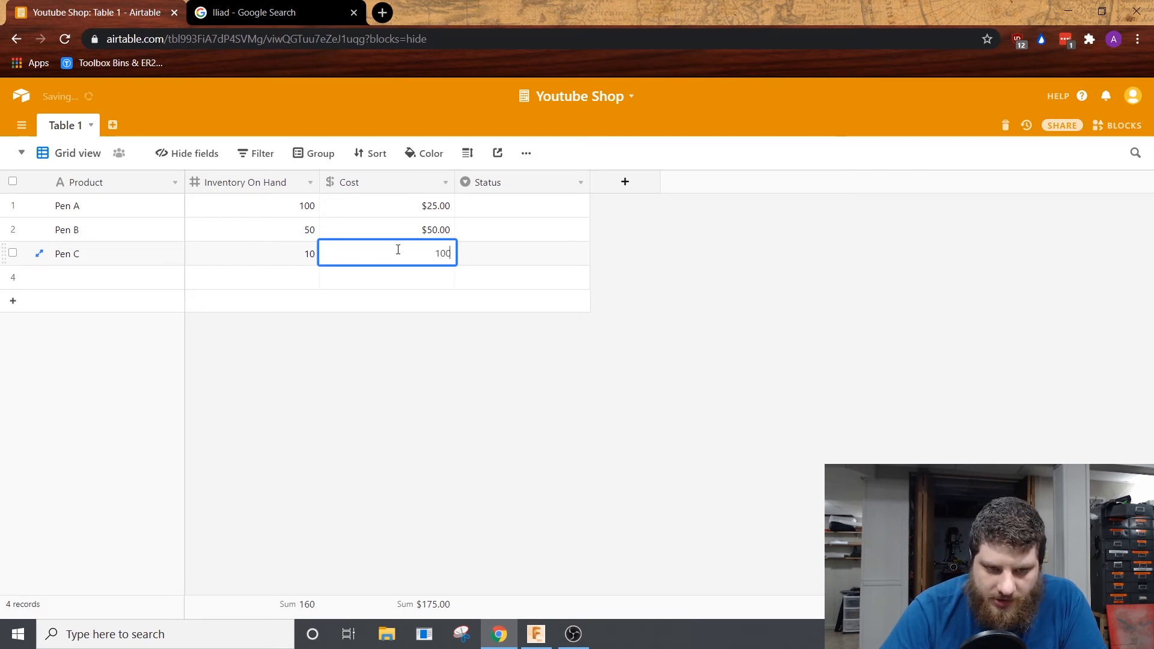
pyautogui.click(522, 411)
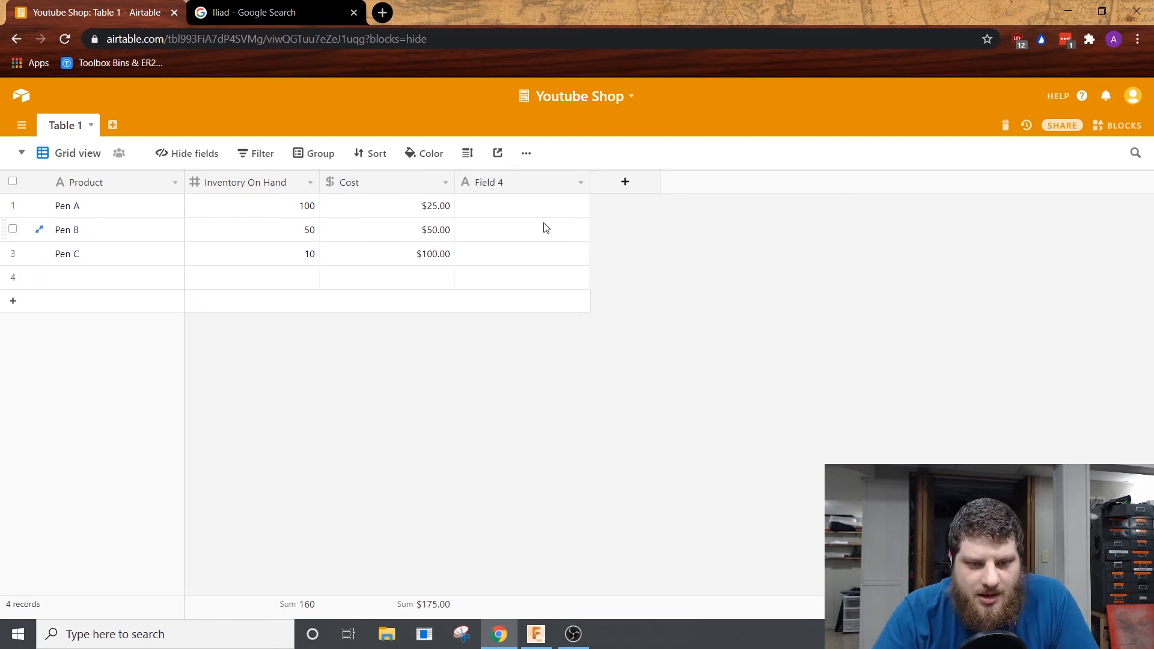
# Step: Change the type of Field 4 to Number with the Integer format
pyautogui.rightClick(542, 185)
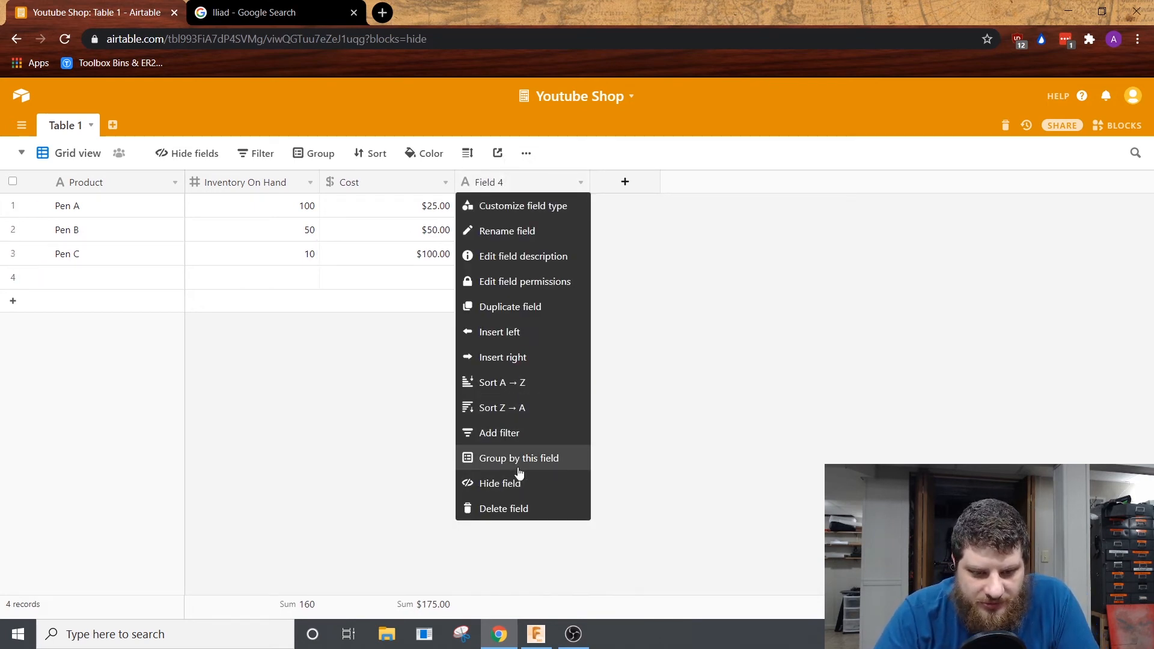
pyautogui.click(551, 208)
pyautogui.click(572, 247)
pyautogui.scroll(-6, 549, 381)
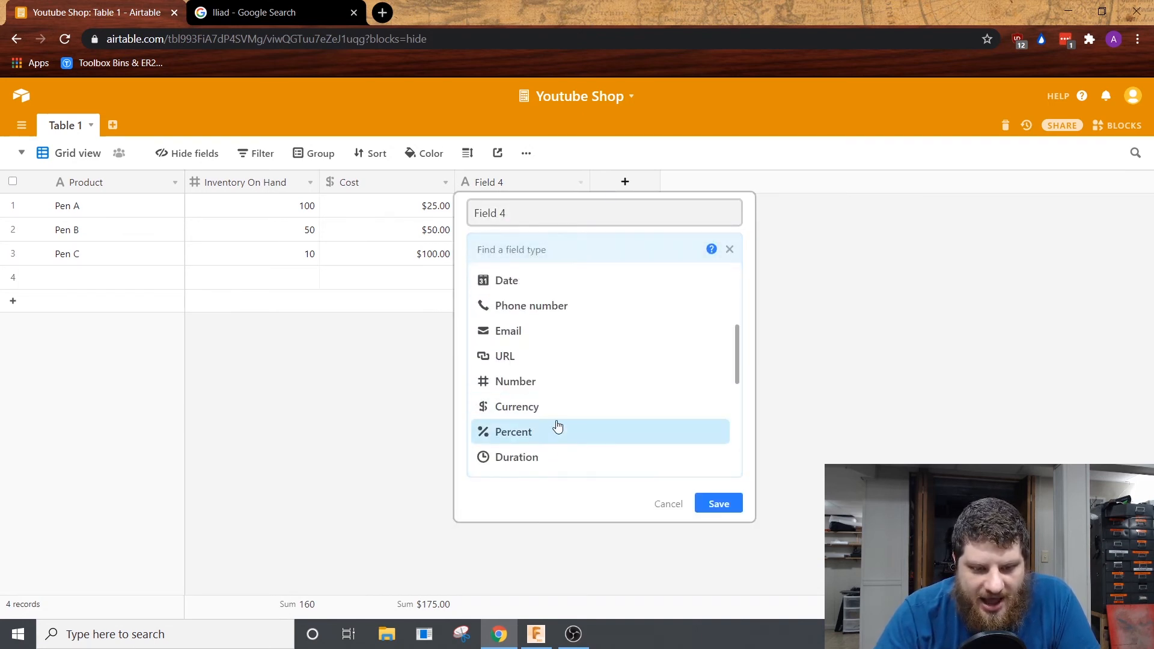
pyautogui.scroll(3, 559, 415)
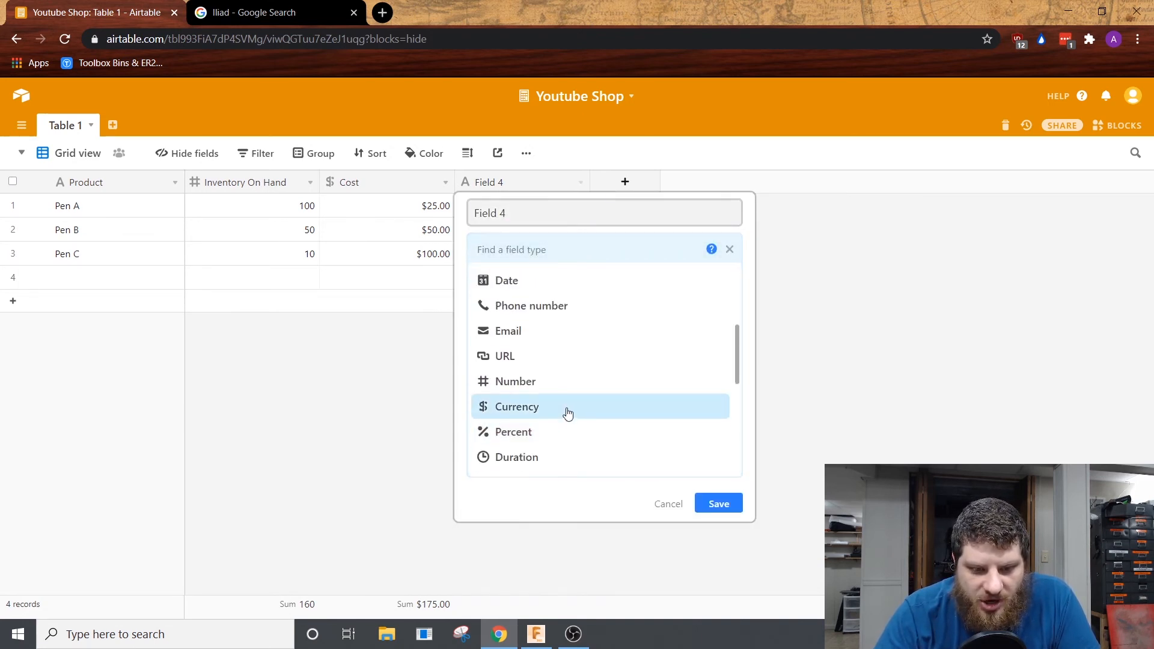
pyautogui.click(562, 385)
pyautogui.click(540, 322)
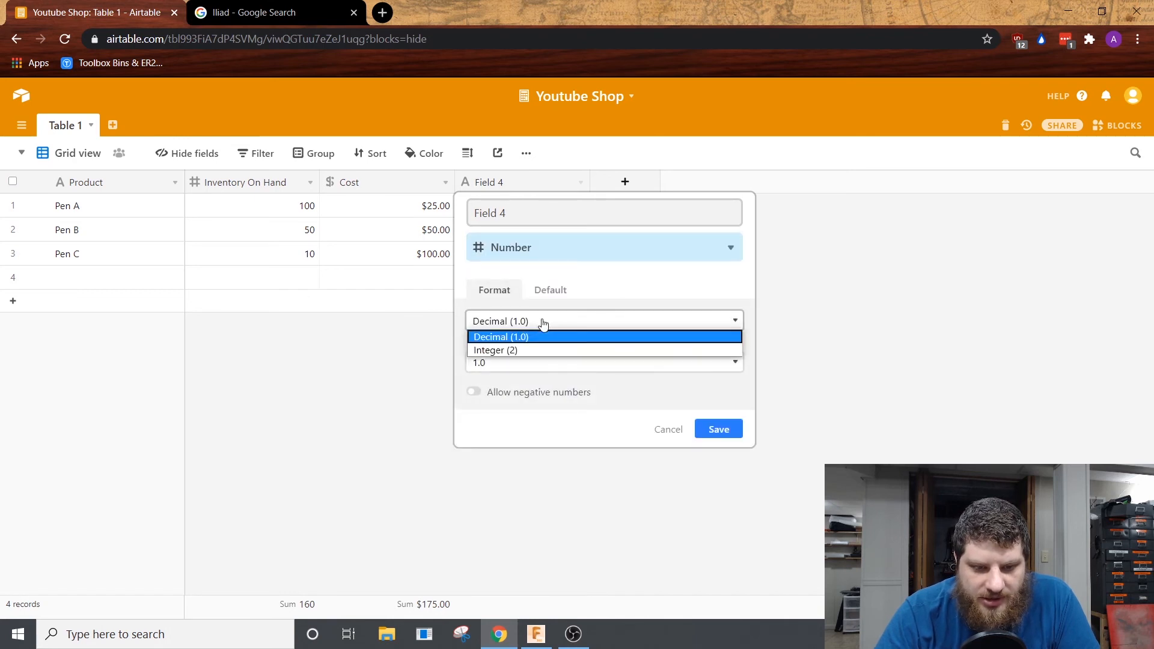
pyautogui.click(514, 347)
# Step: Name the integer field Number on Order and save it
pyautogui.click(533, 224)
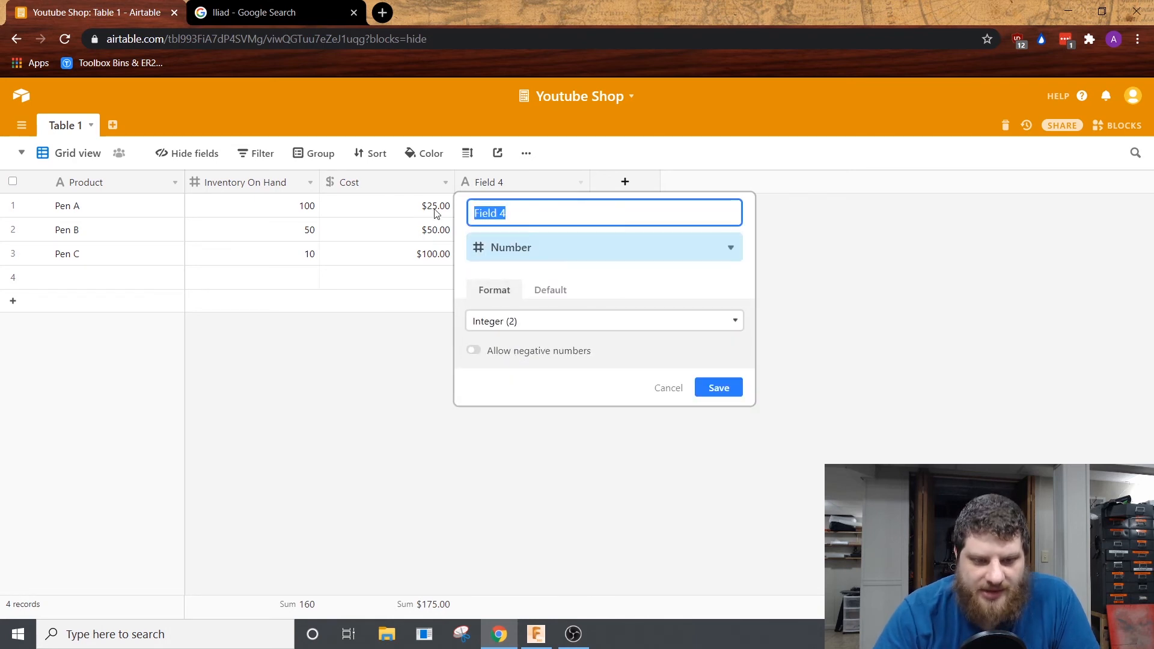
pyautogui.write('Number on Order')
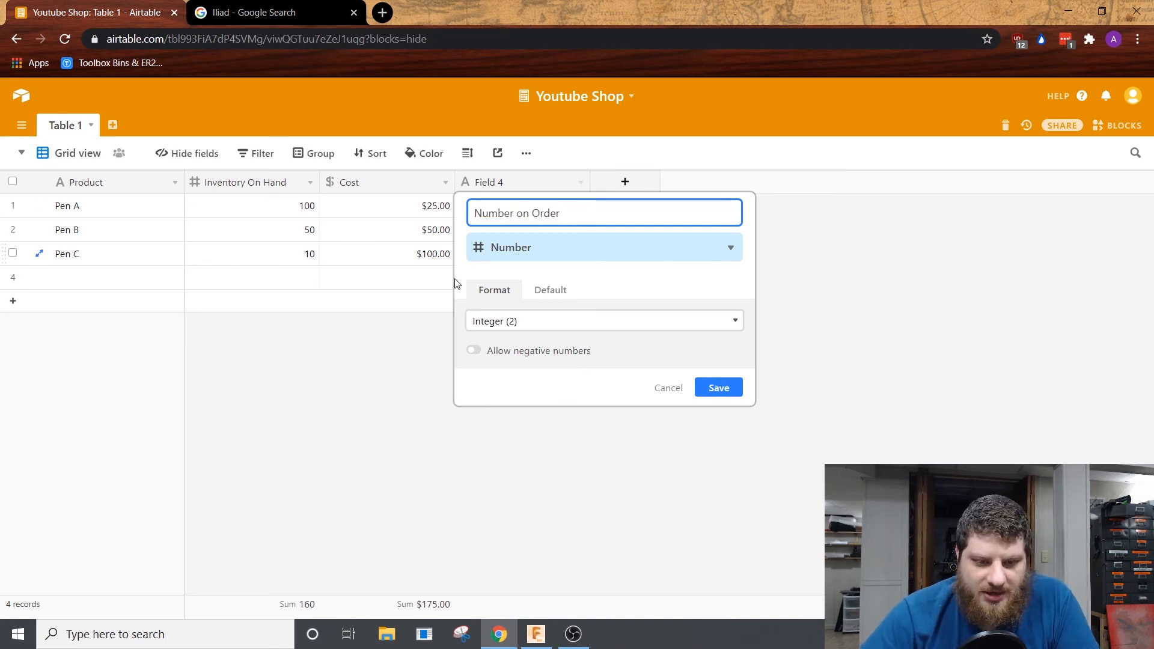
pyautogui.click(719, 388)
# Step: Enter the Number on Order values as 1000 for Pen A, 0 for Pen B and 5 for Pen C
pyautogui.click(501, 206)
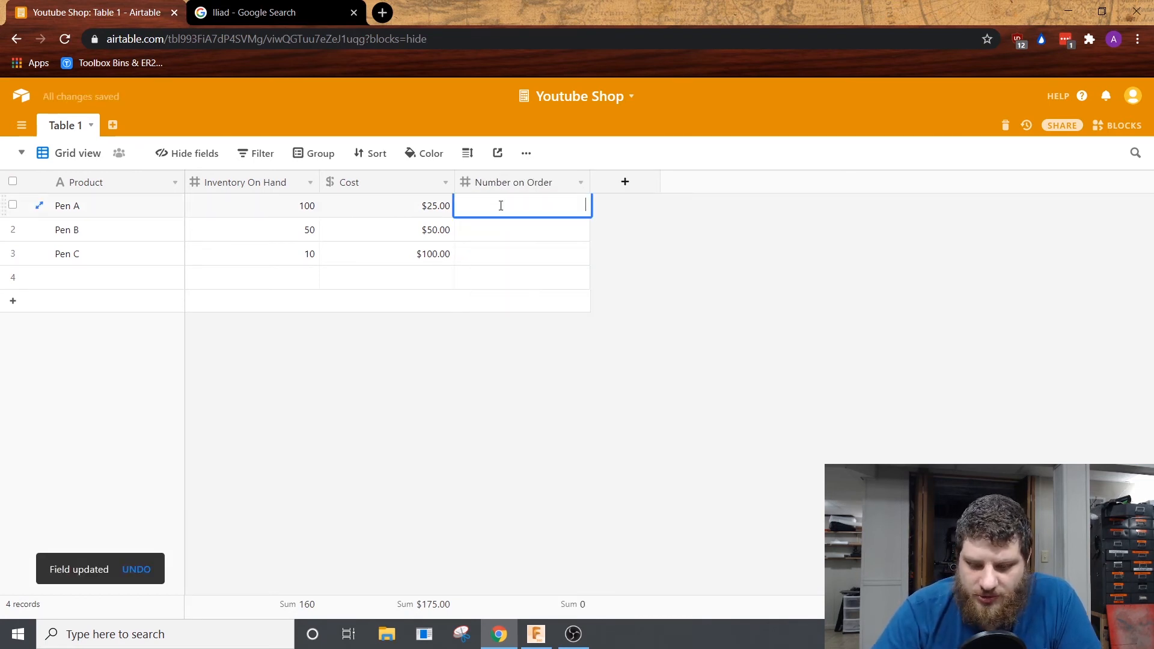
pyautogui.write('1000')
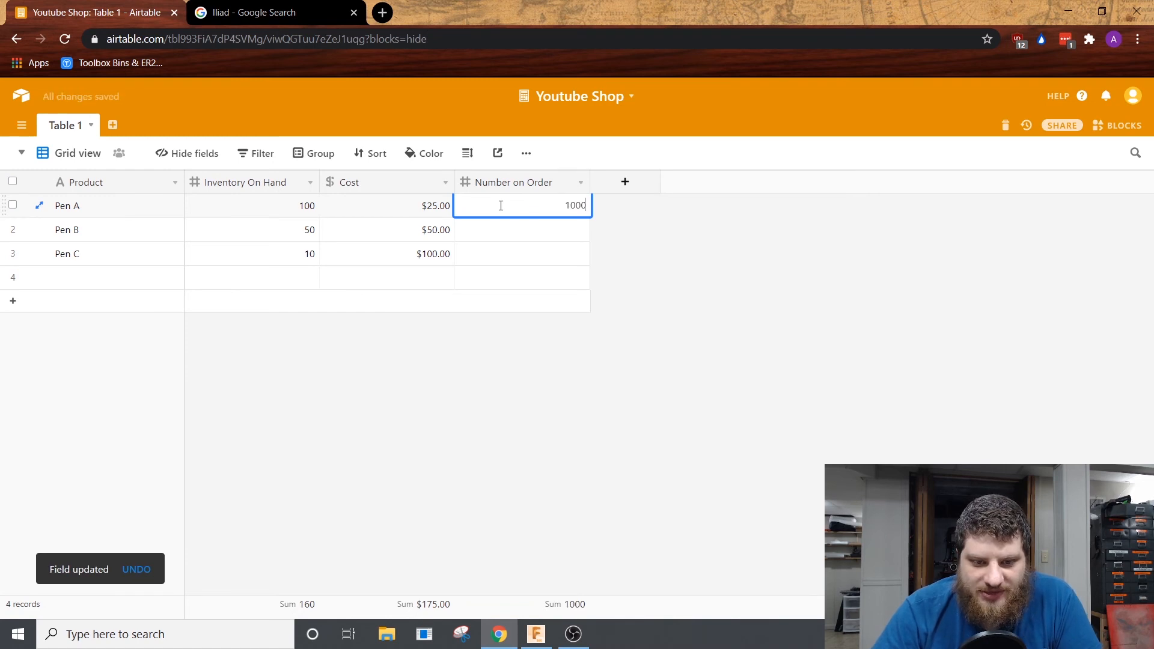
pyautogui.press('Return')
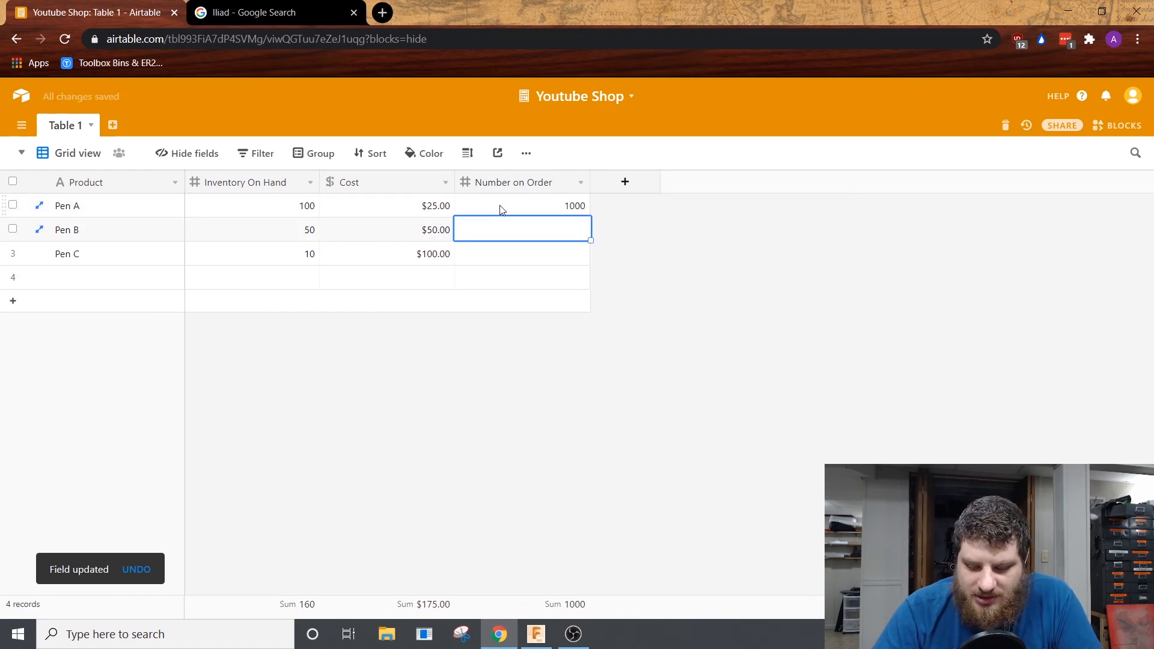
pyautogui.write('0')
pyautogui.press('Return')
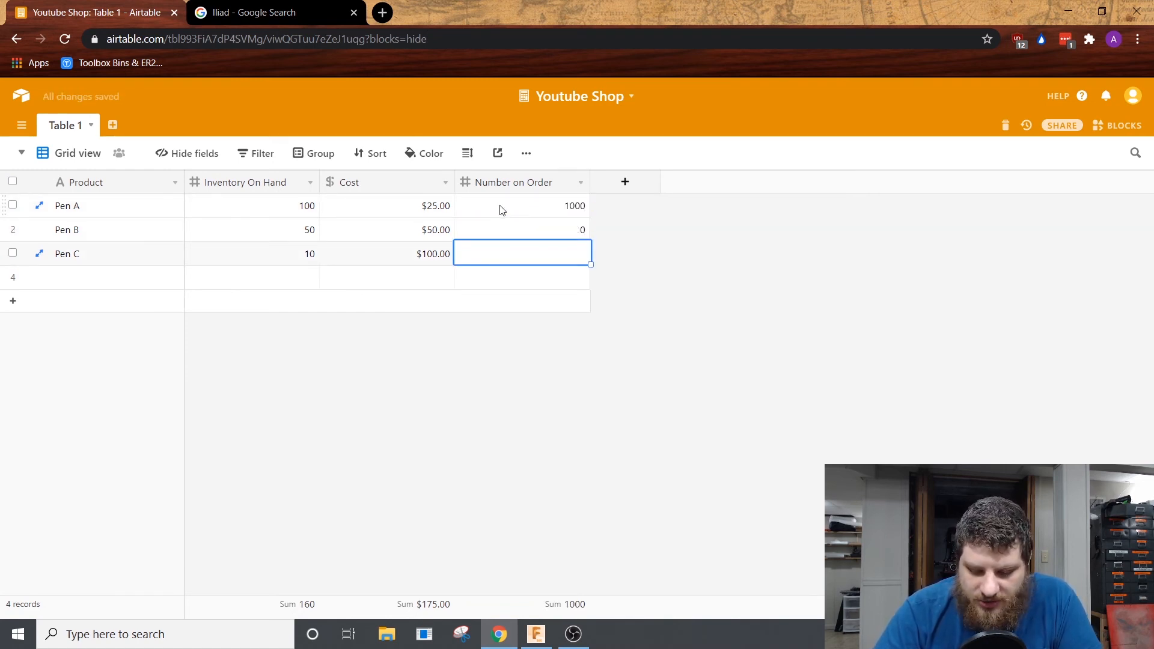
pyautogui.write('5')
pyautogui.press('Return')
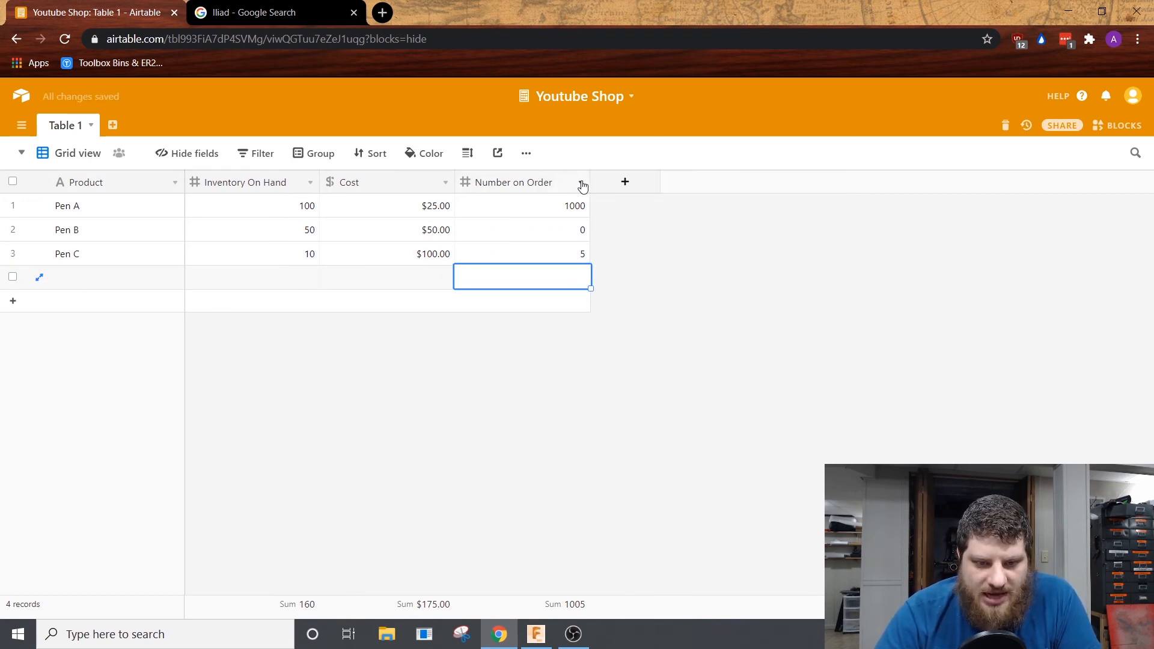
pyautogui.moveTo(586, 180)
pyautogui.mouseDown()
pyautogui.moveTo(548, 180)
pyautogui.moveTo(584, 180)
pyautogui.mouseUp()
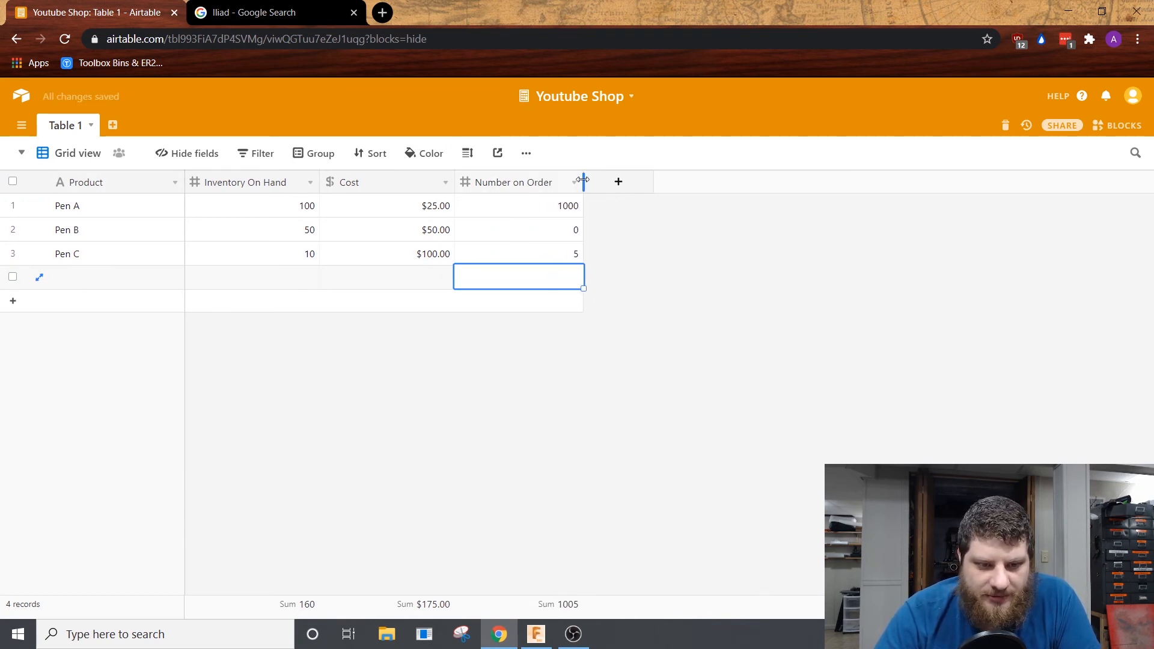
# Step: Add a new field after Number on Order and set its type to Formula
pyautogui.click(634, 190)
pyautogui.click(641, 245)
pyautogui.scroll(-3, 668, 409)
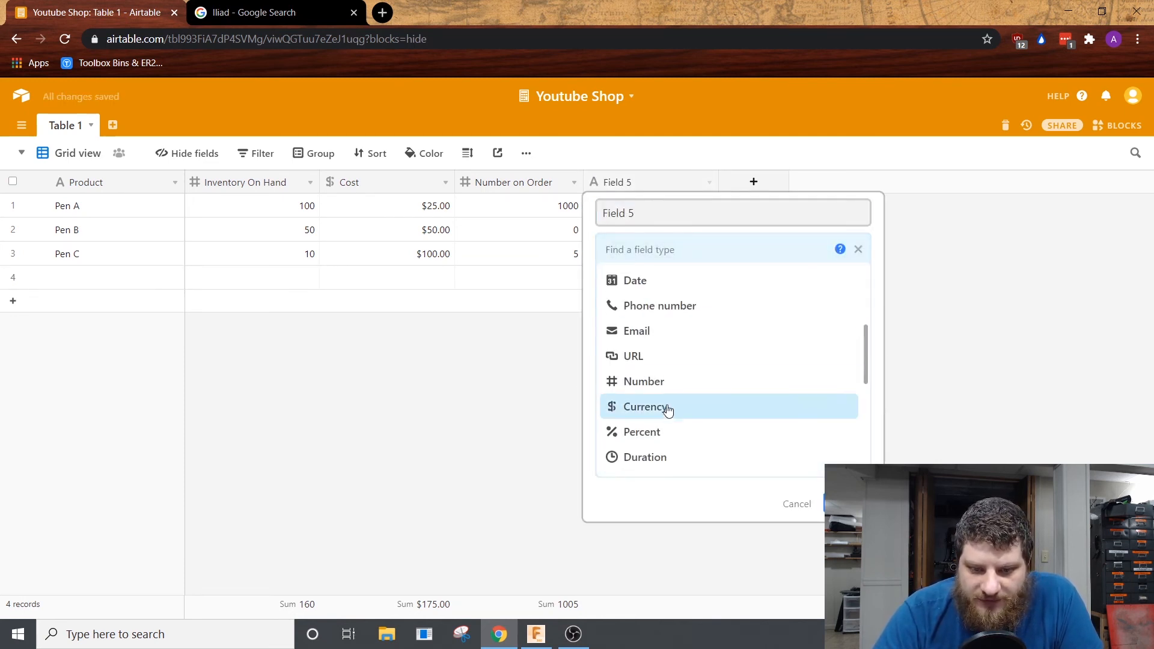
pyautogui.scroll(-5, 670, 421)
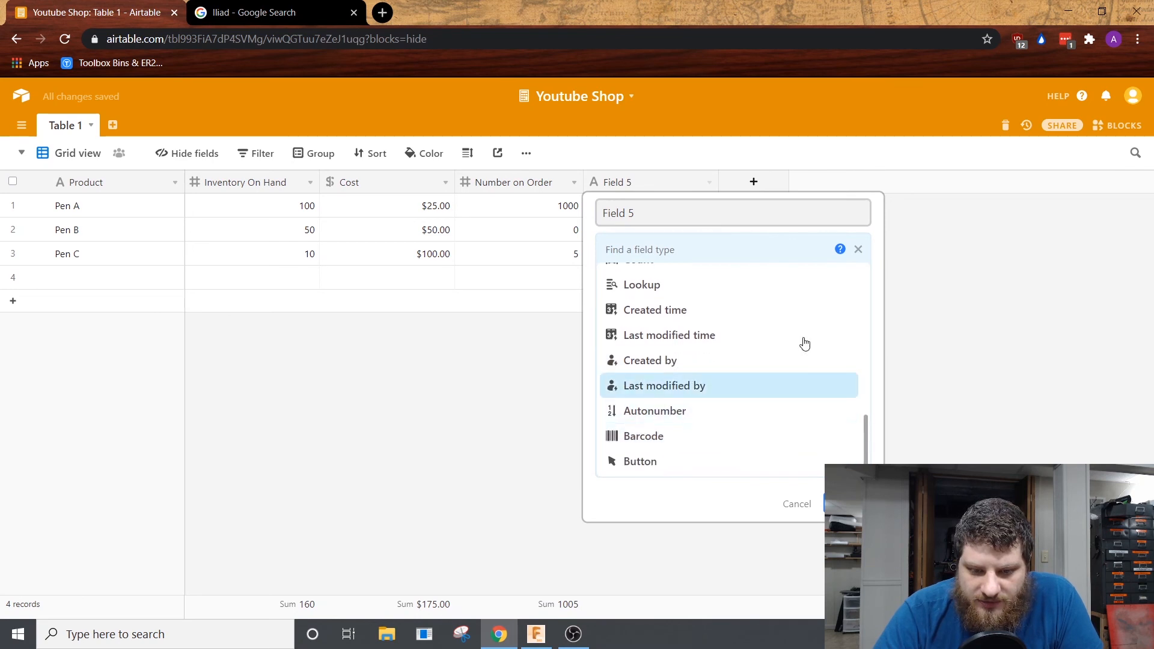
pyautogui.scroll(5, 688, 301)
pyautogui.click(673, 407)
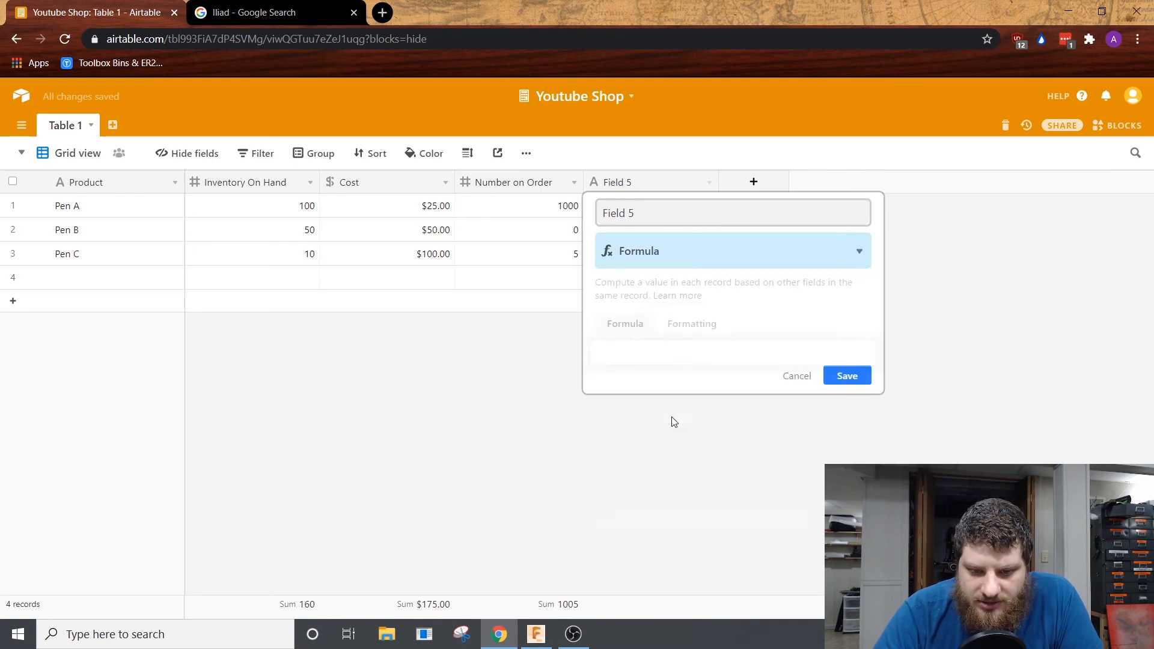
# Step: Start the formula with an IF condition testing whether Inventory On Hand is greater than Number on Order: IF({Inventory On Hand}>{Number on Order},
pyautogui.click(651, 355)
pyautogui.write('IF')
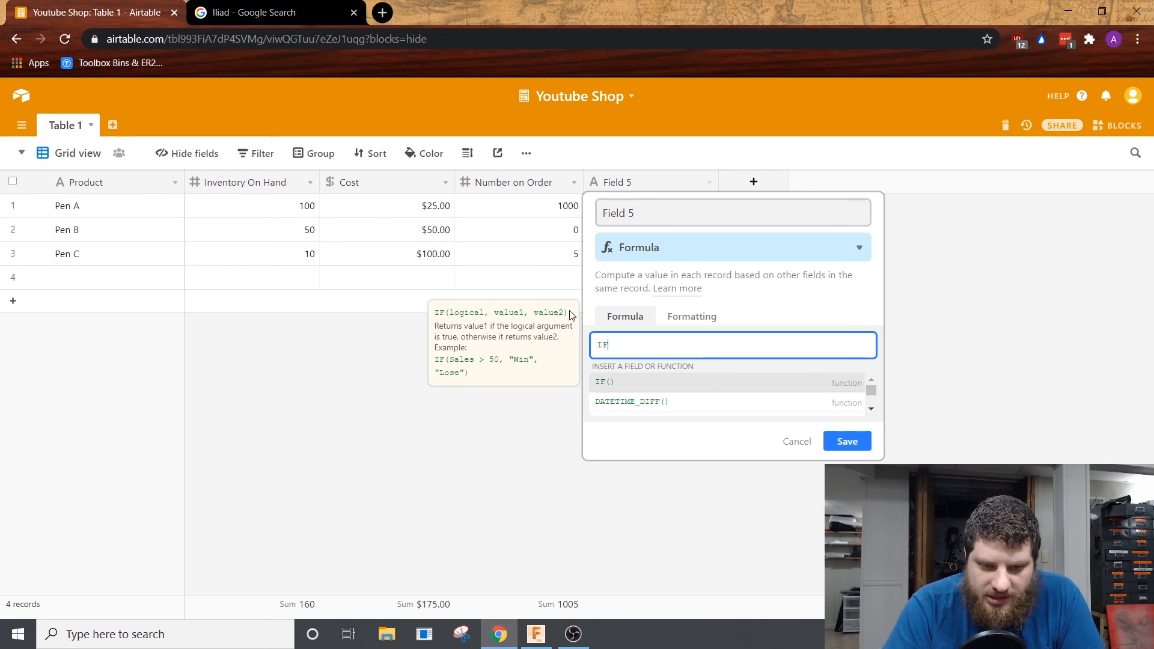
pyautogui.write('({')
pyautogui.click(639, 403)
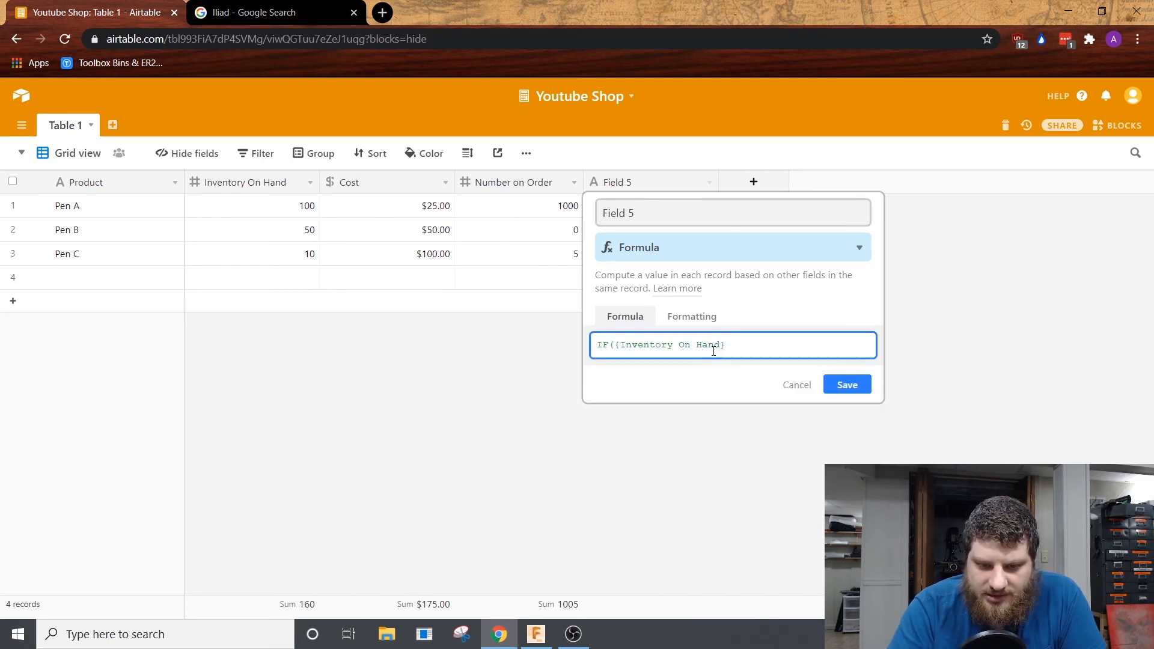
pyautogui.write('>')
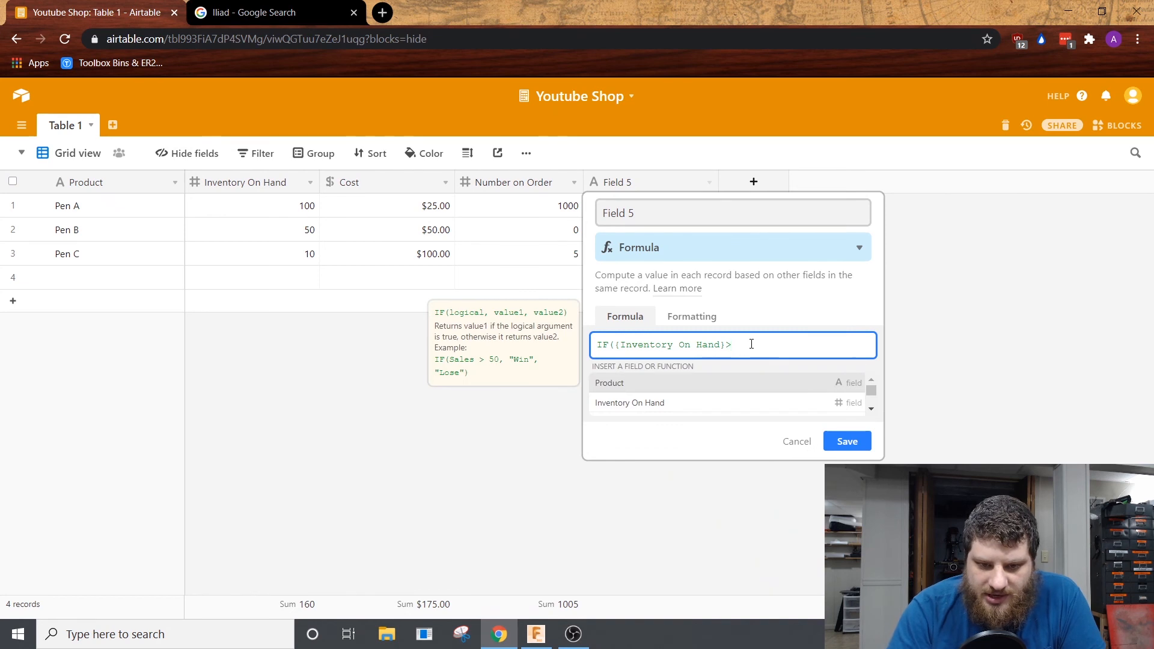
pyautogui.scroll(-2, 874, 408)
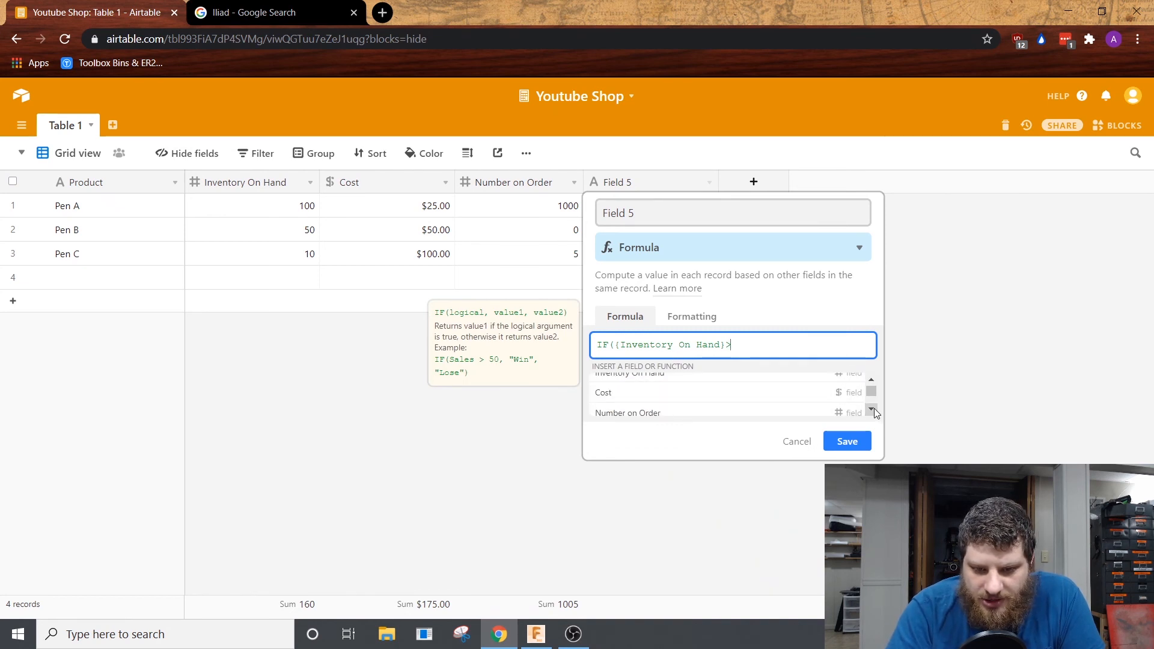
pyautogui.click(719, 388)
pyautogui.write(',')
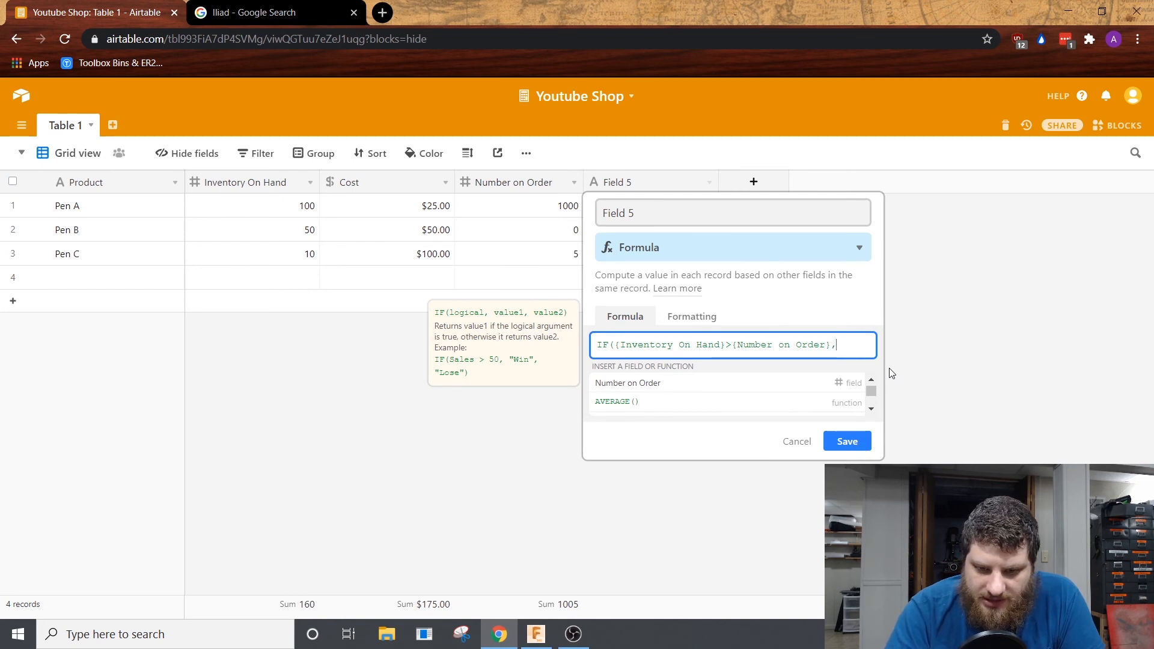
# Step: Add a grinning-face emoji as the IF formula's true result and a sad-face emoji as its false result, separated by a comma
pyautogui.press('super+period')
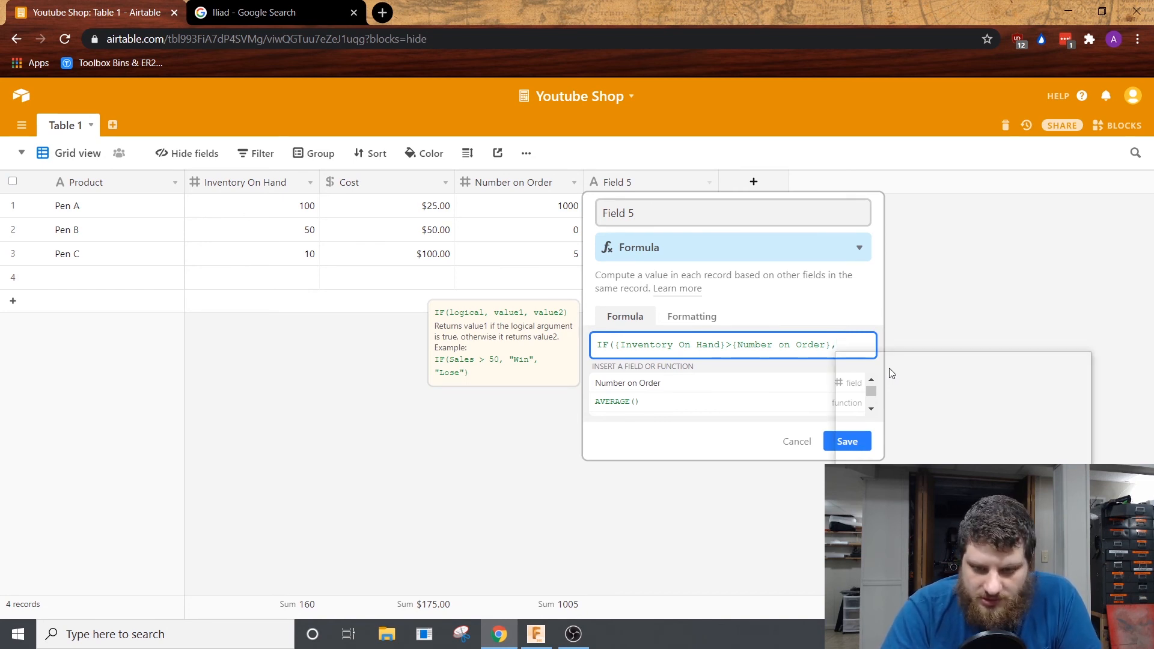
pyautogui.click(862, 443)
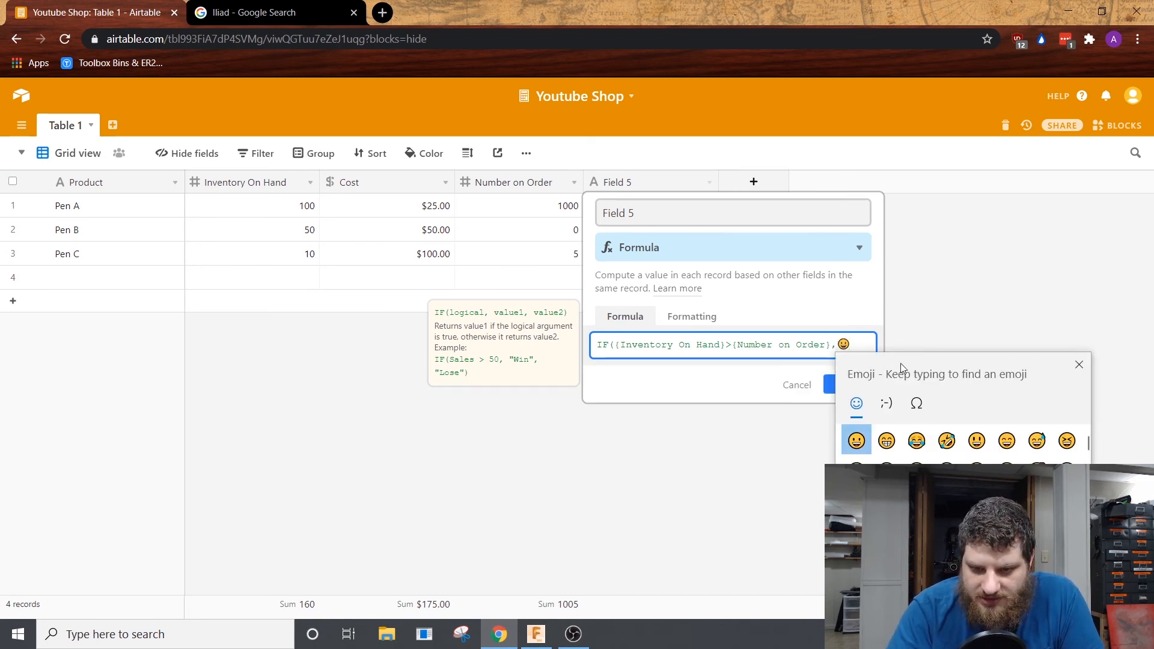
pyautogui.write(',')
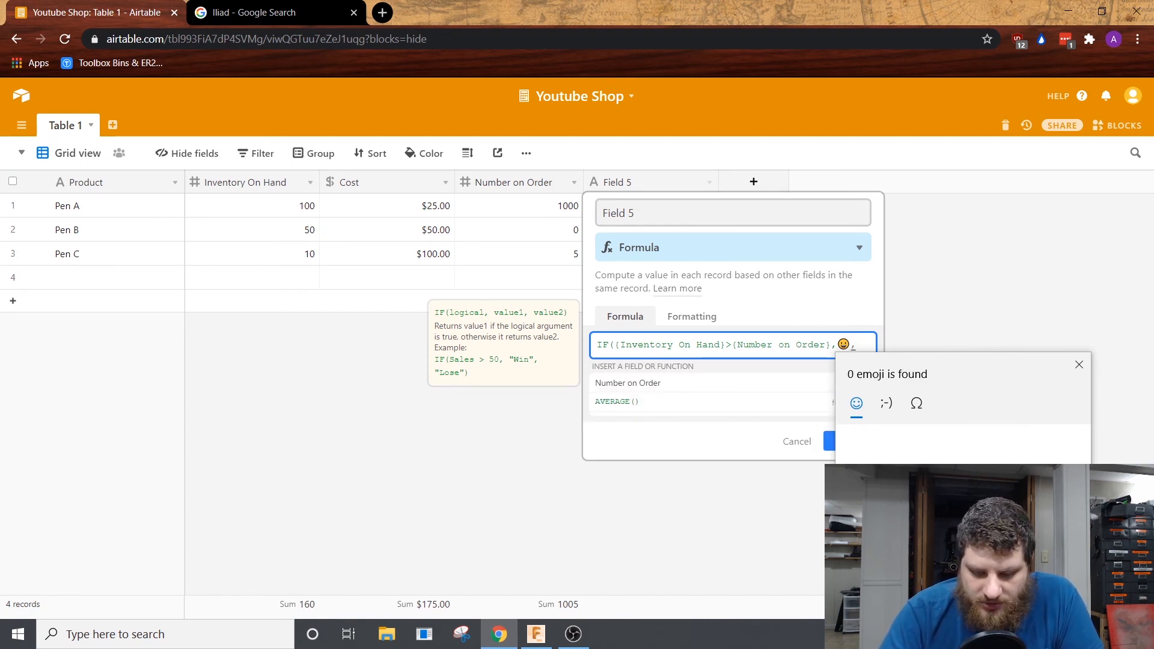
pyautogui.press('super+period')
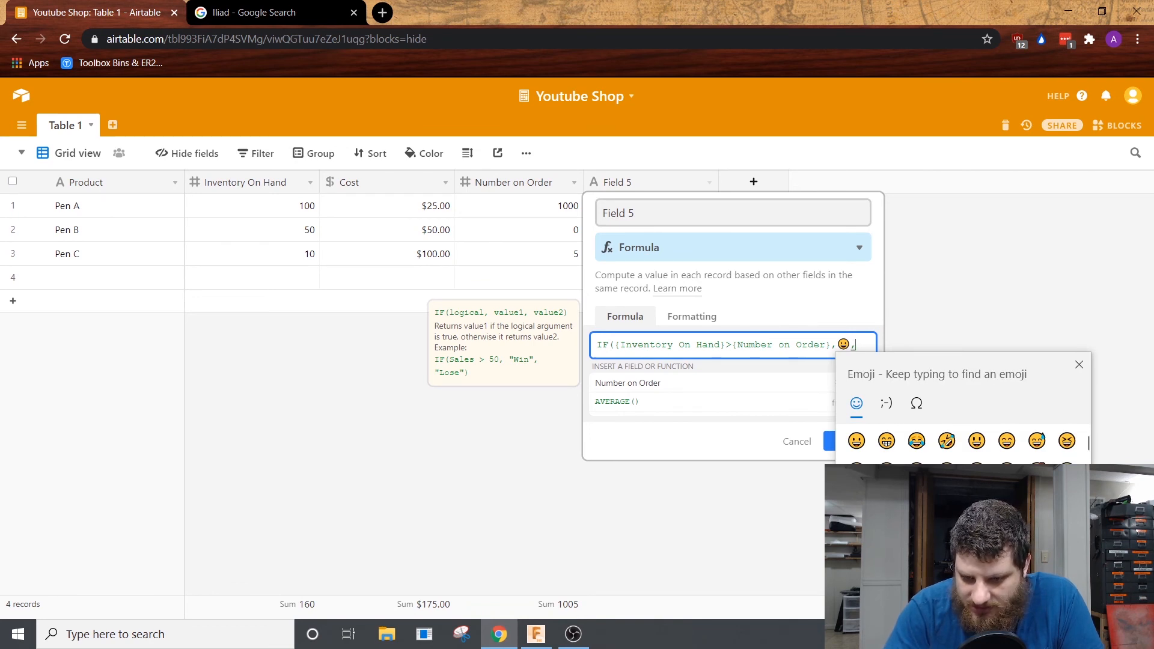
pyautogui.scroll(-1, 976, 529)
pyautogui.click(977, 533)
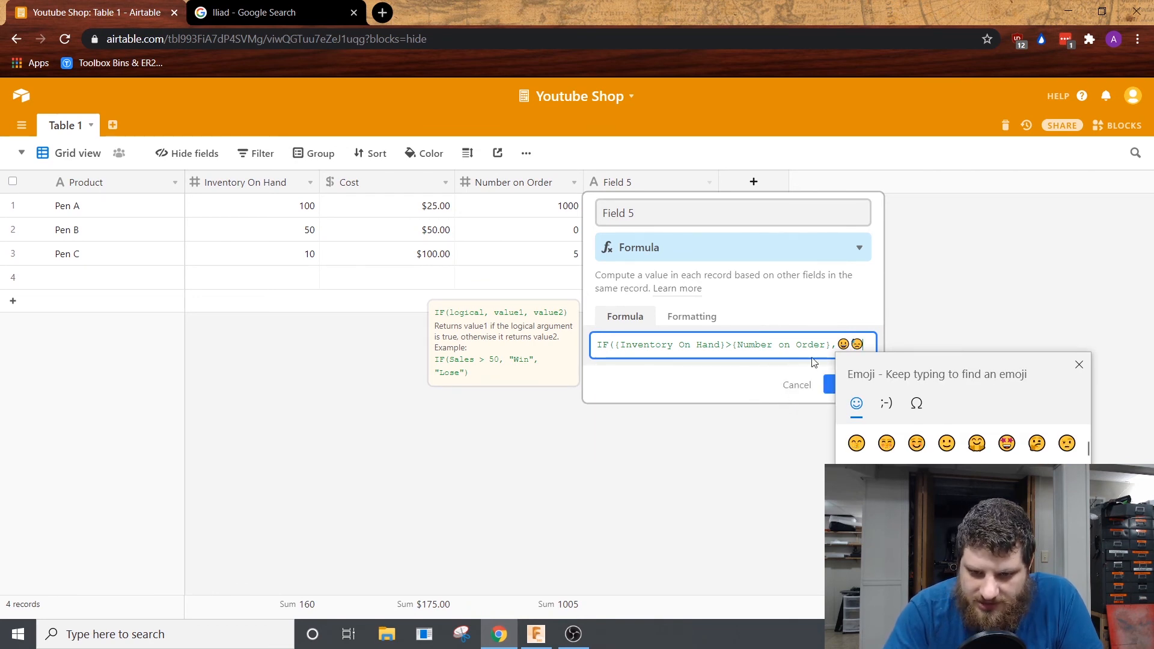
pyautogui.click(852, 341)
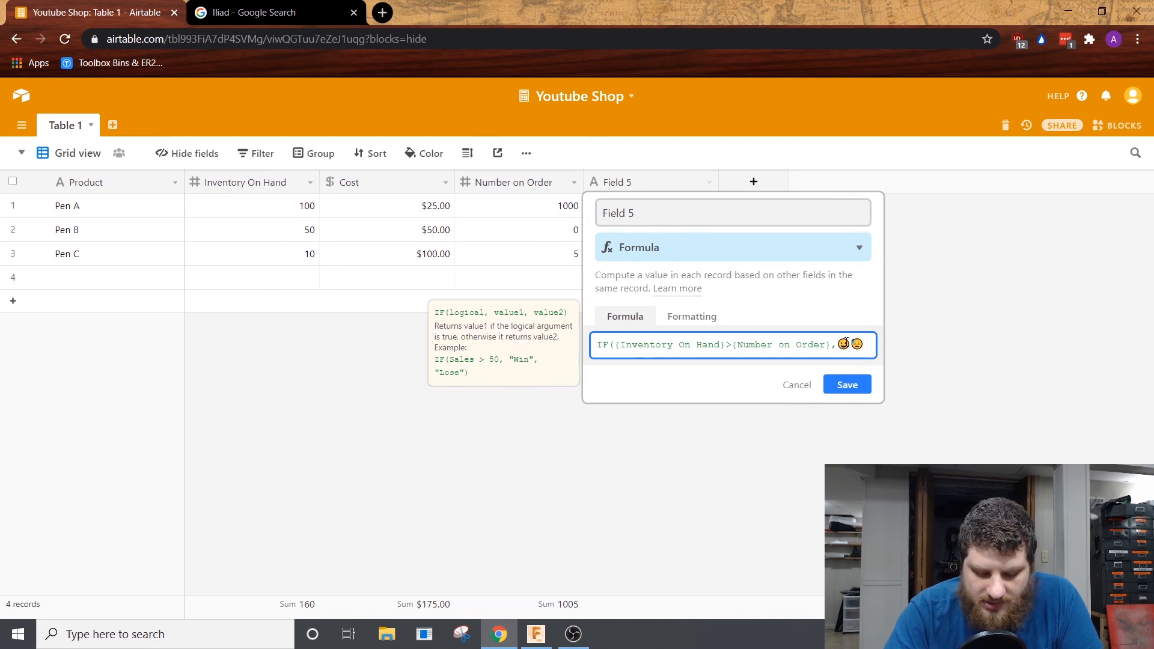
pyautogui.write(',😞')
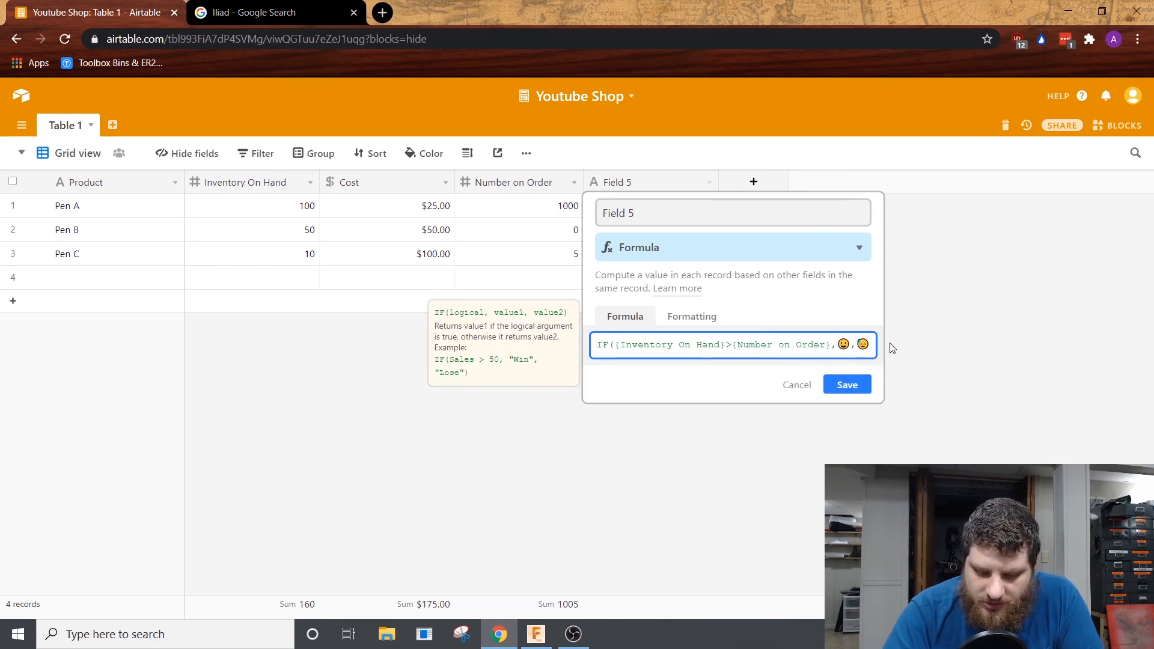
pyautogui.write(')')
# Step: Close the IF formula with a parenthesis, wrap each emoji in double quotes and save the formula field
pyautogui.click(850, 402)
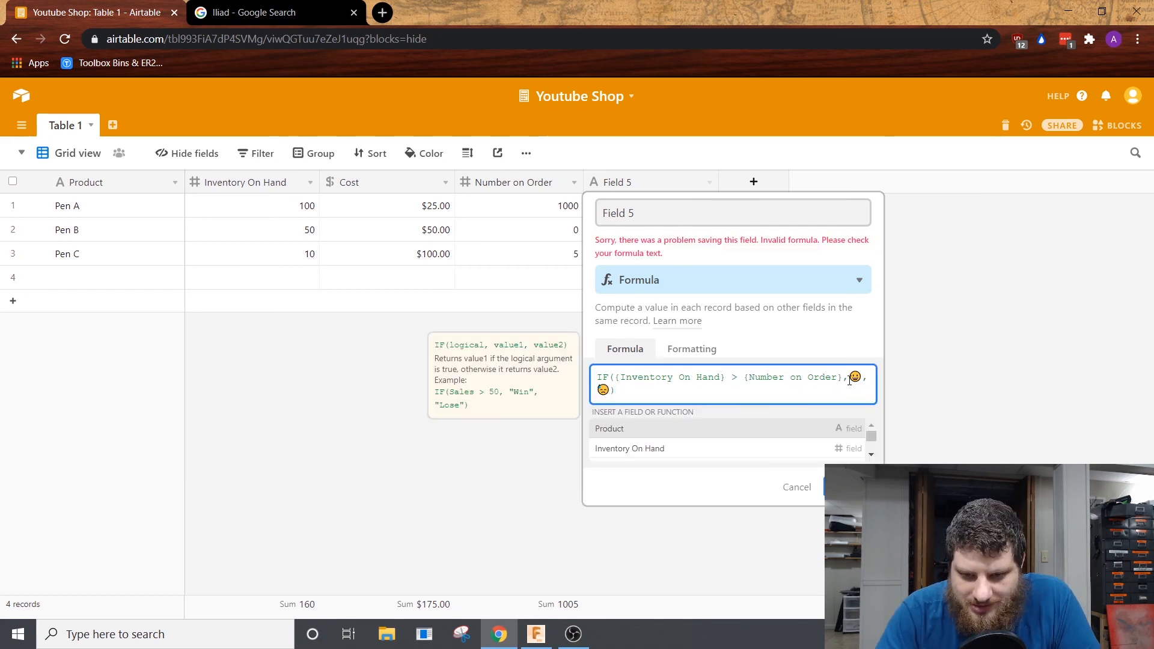
pyautogui.write('"')
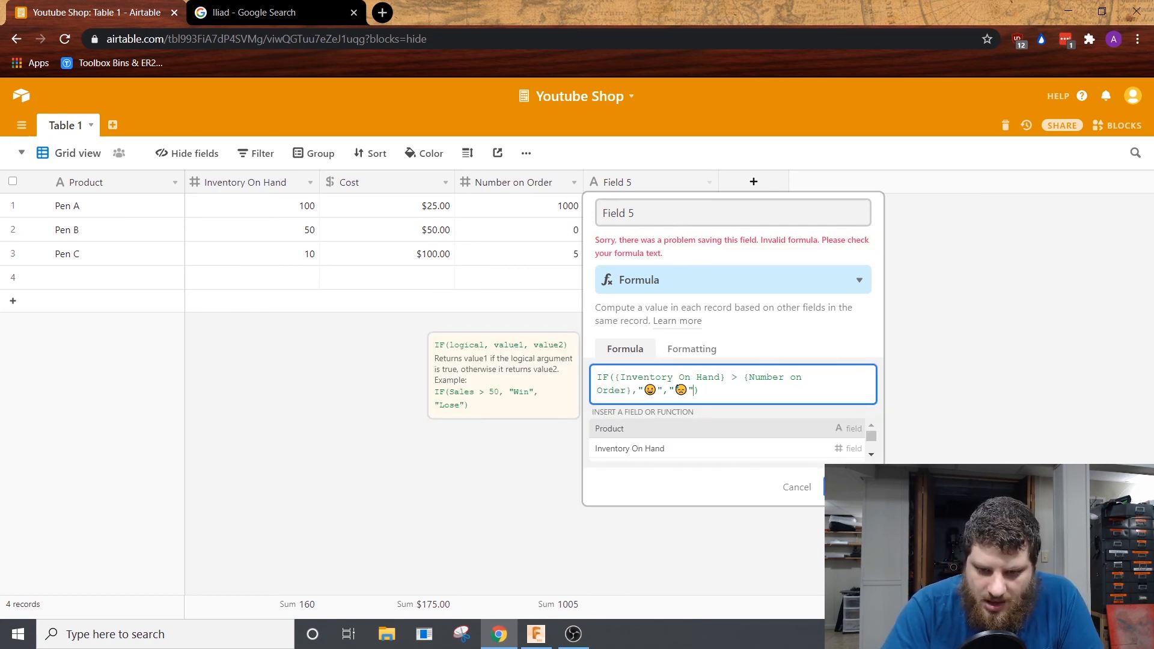
pyautogui.click(838, 487)
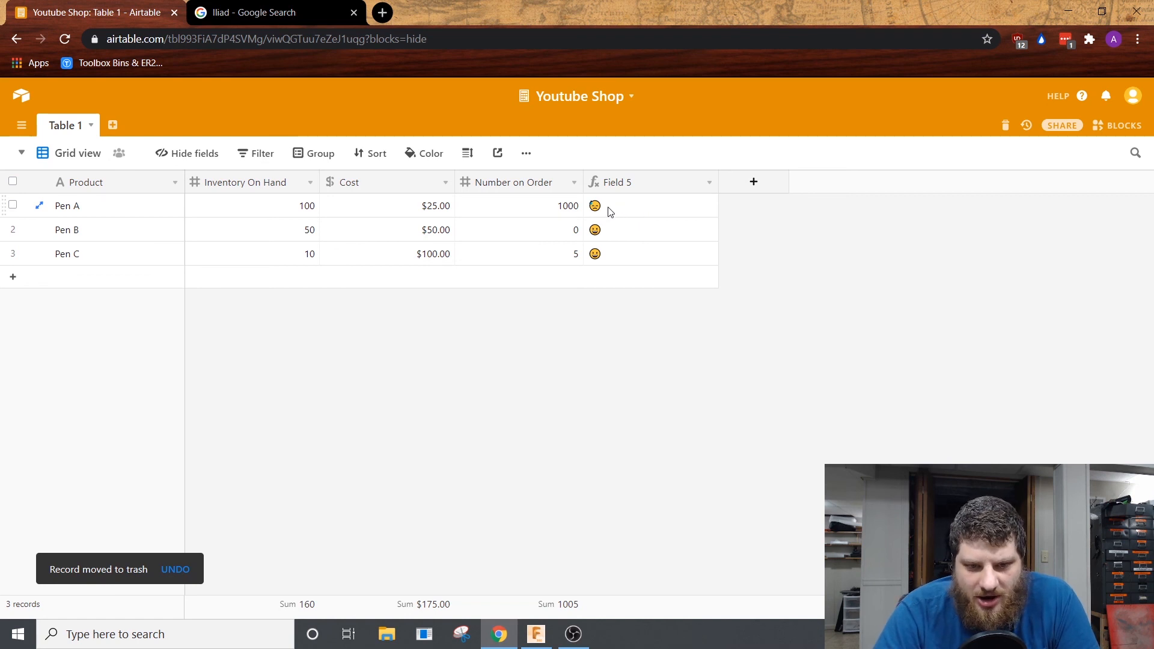
# Step: Rename the formula field Field 5 to Status and narrow its column to fit the name
pyautogui.rightClick(665, 182)
pyautogui.click(646, 206)
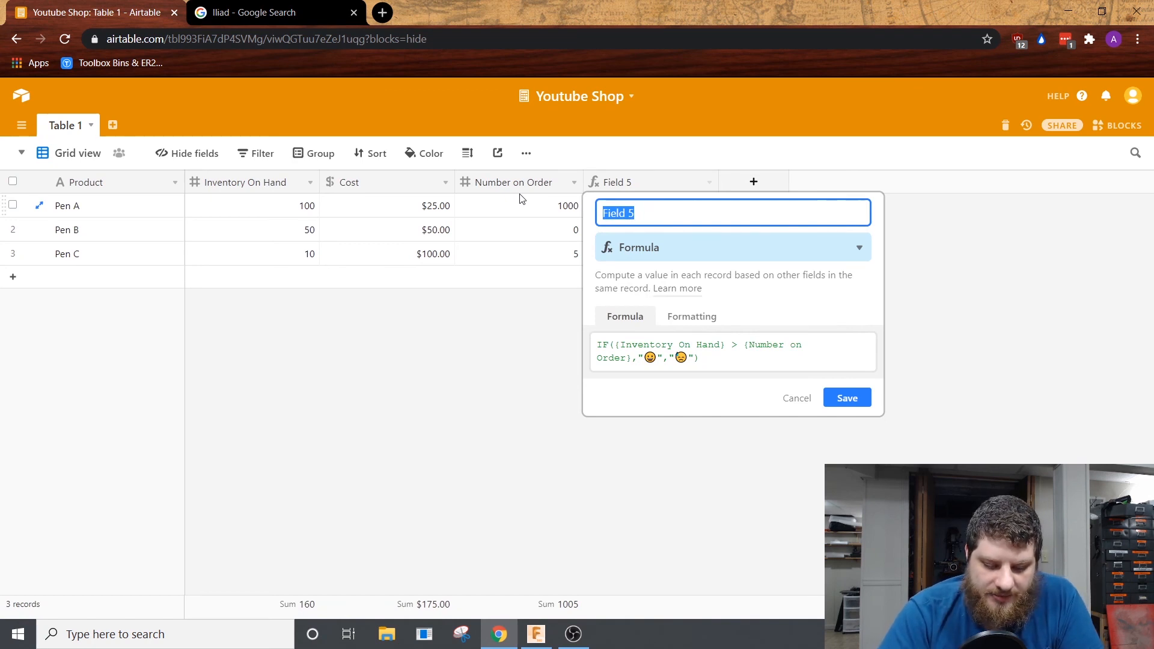
pyautogui.write('Status')
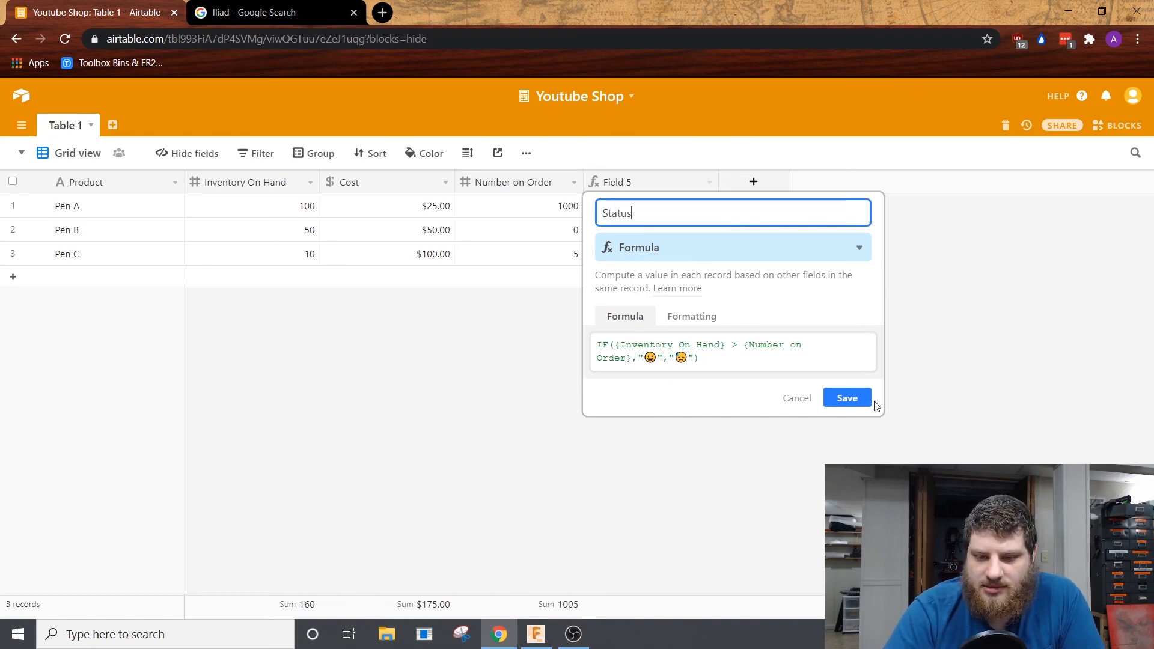
pyautogui.click(859, 398)
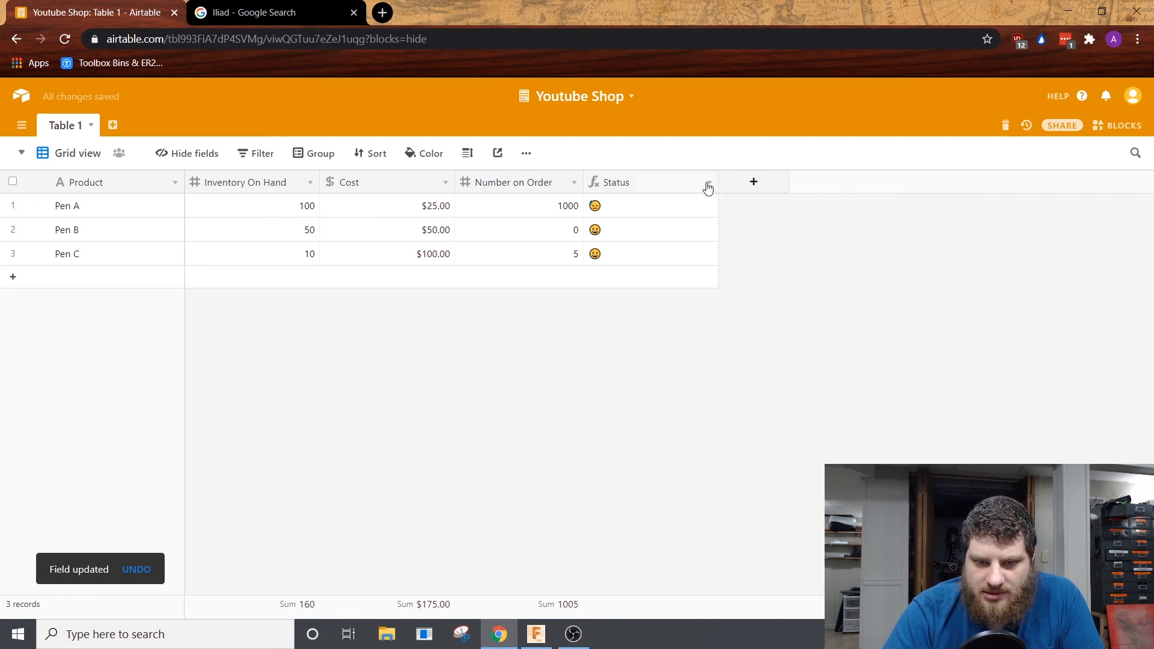
pyautogui.moveTo(718, 183); pyautogui.dragTo(649, 186)
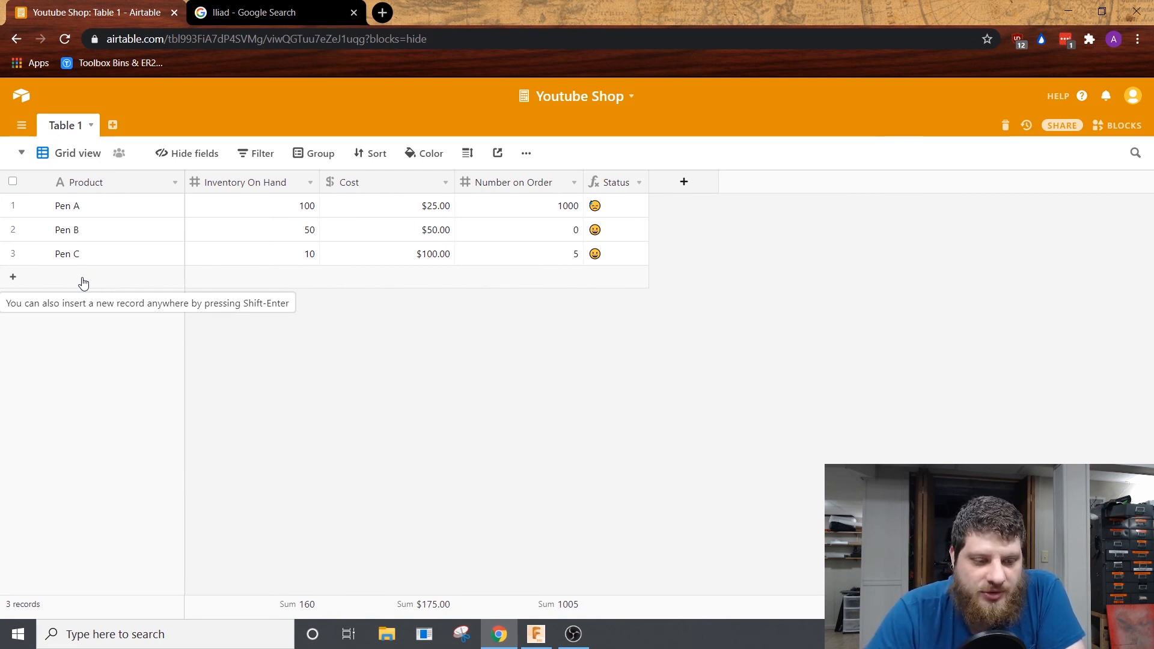
# Step: Leave the Youtube Shop base and open the Projects table of the Video base
pyautogui.click(22, 98)
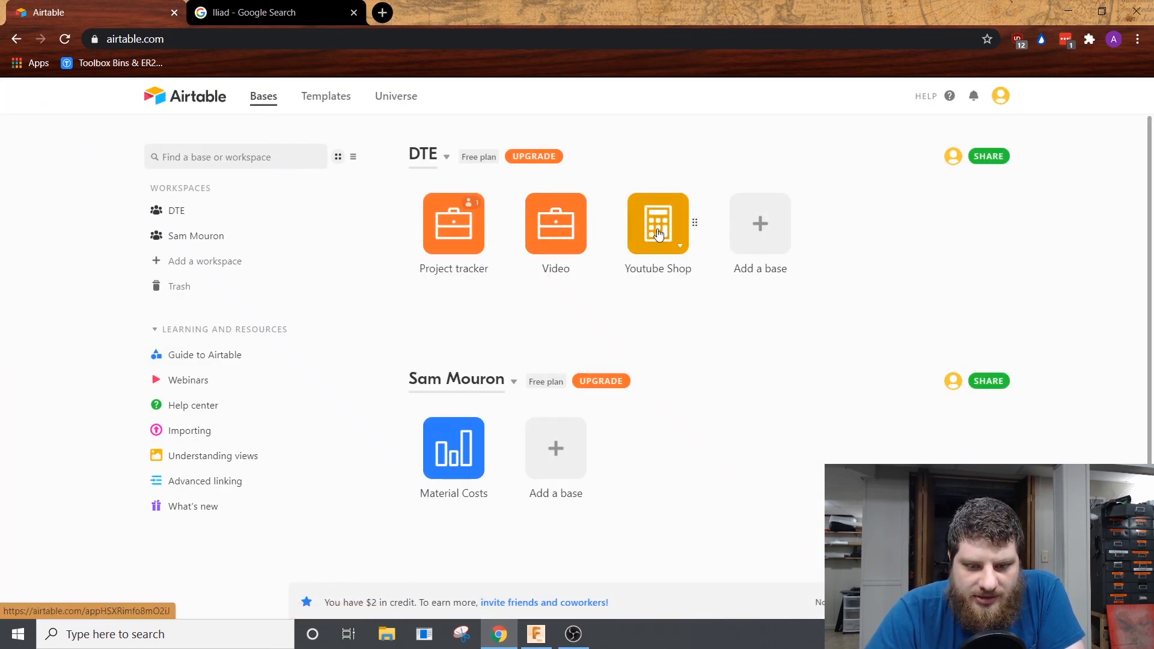
pyautogui.click(559, 228)
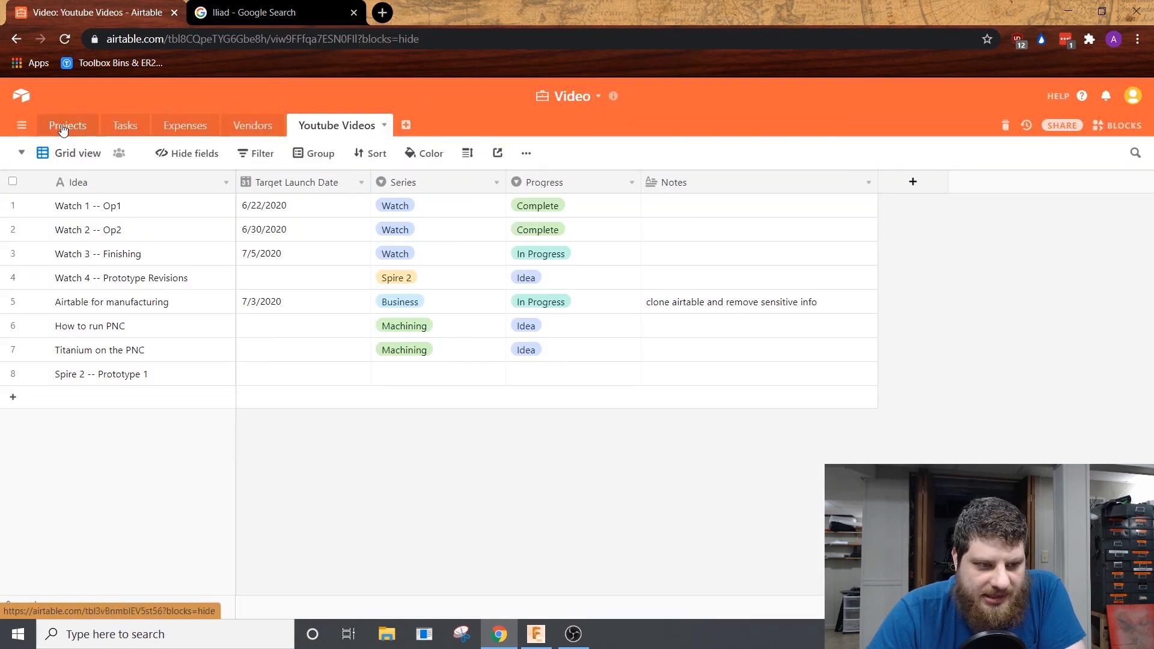
pyautogui.click(66, 125)
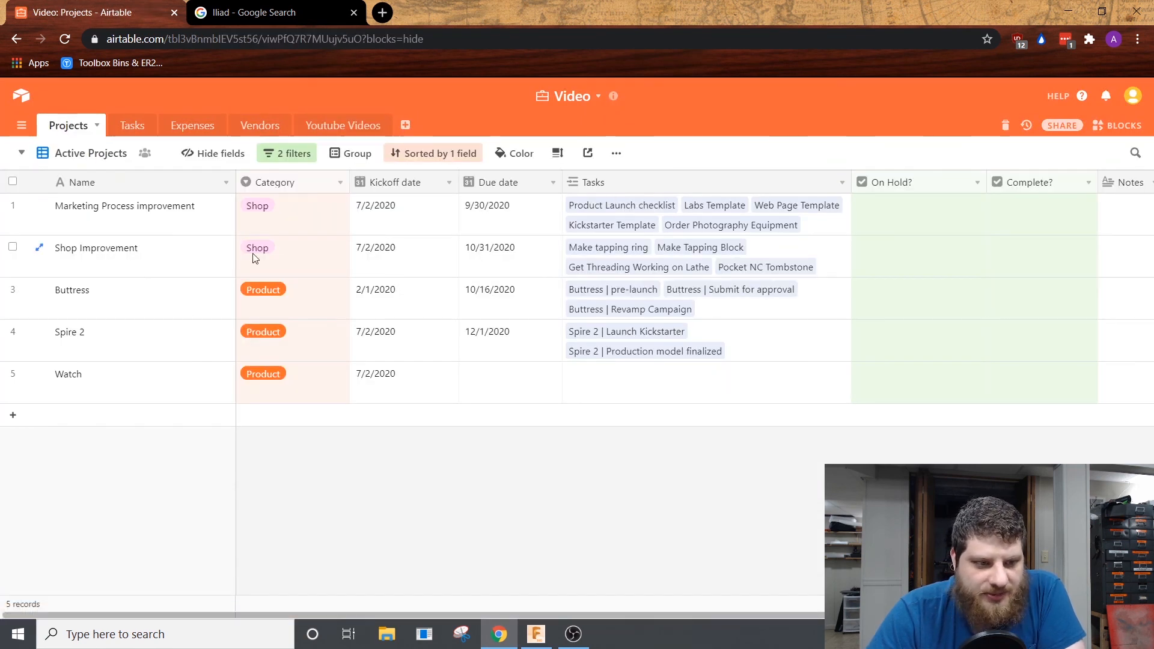